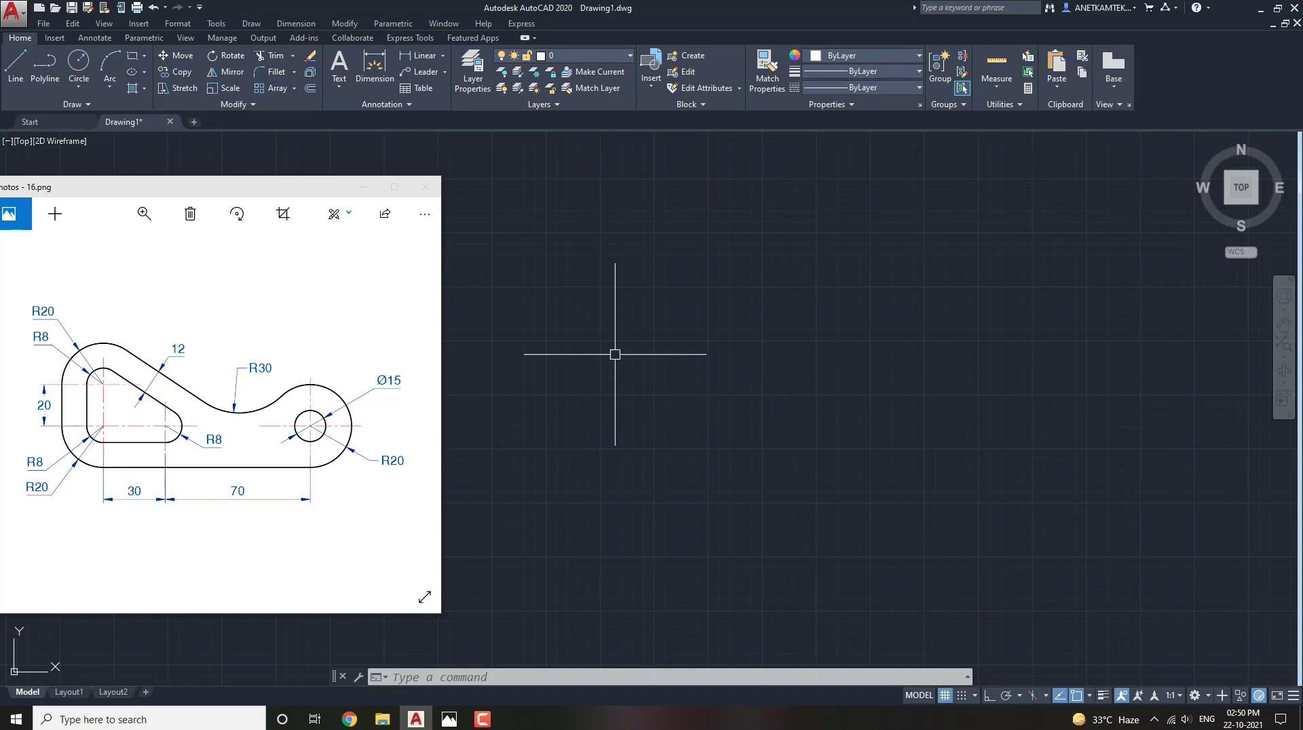
Shift the reference image window slightly left and return to the drawing canvas.
{"action": "left_click", "coordinate": [277, 188]}
{"action": "left_click_drag", "start_coordinate": [273, 188], "coordinate": [265, 187]}
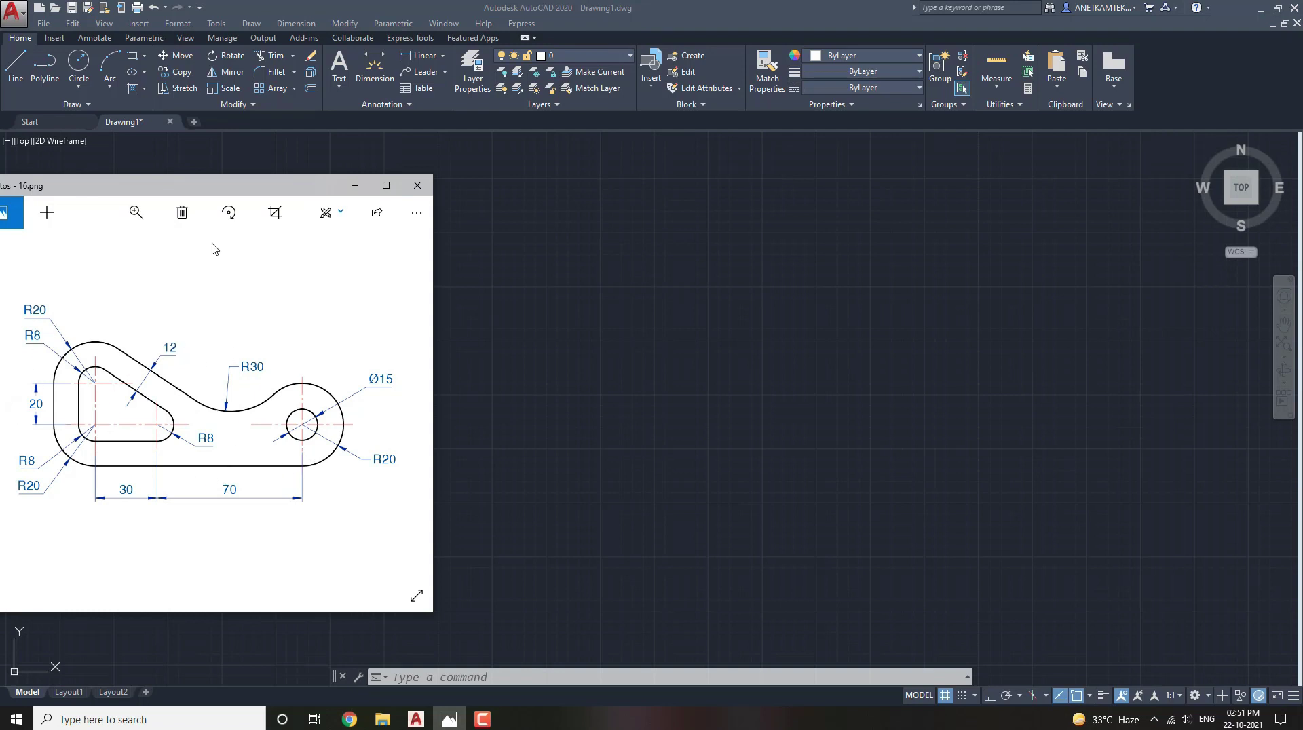
{"action": "left_click", "coordinate": [708, 388]}
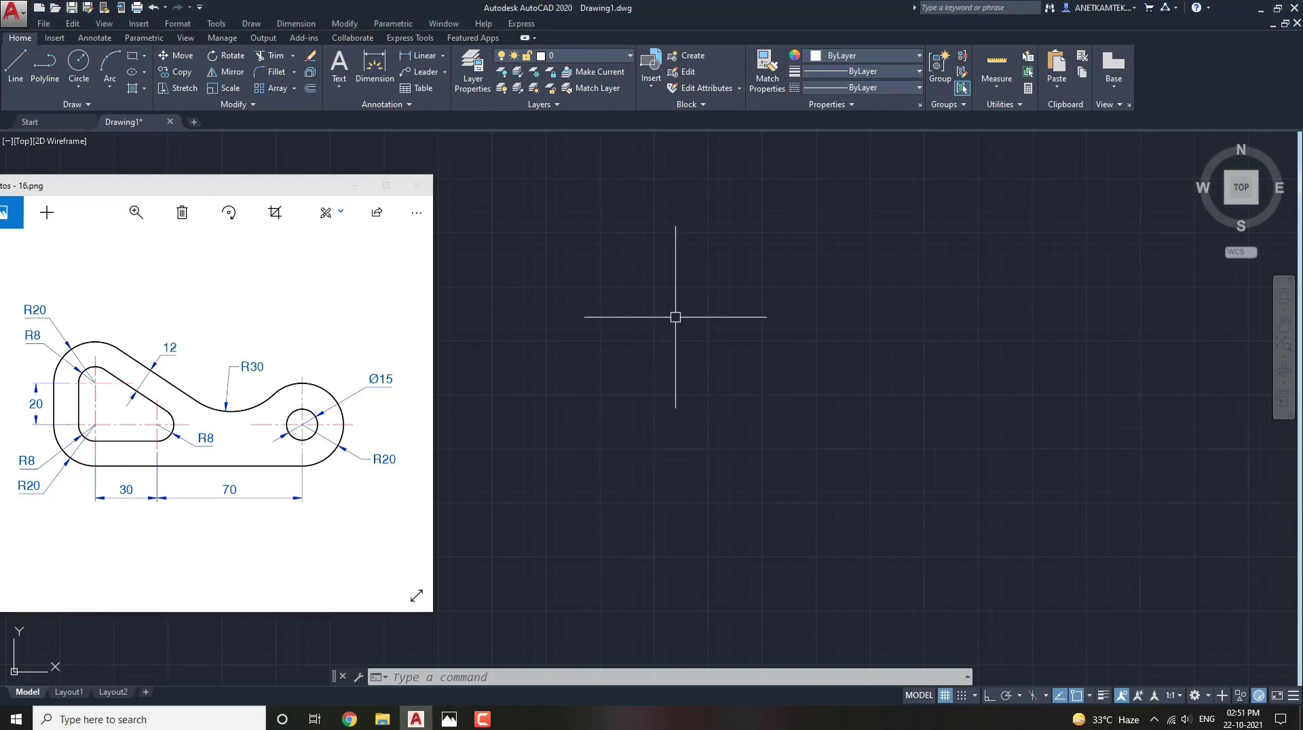
Draw a circle of radius 8 with the C command and zoom in on it.
{"action": "type", "text": "c"}
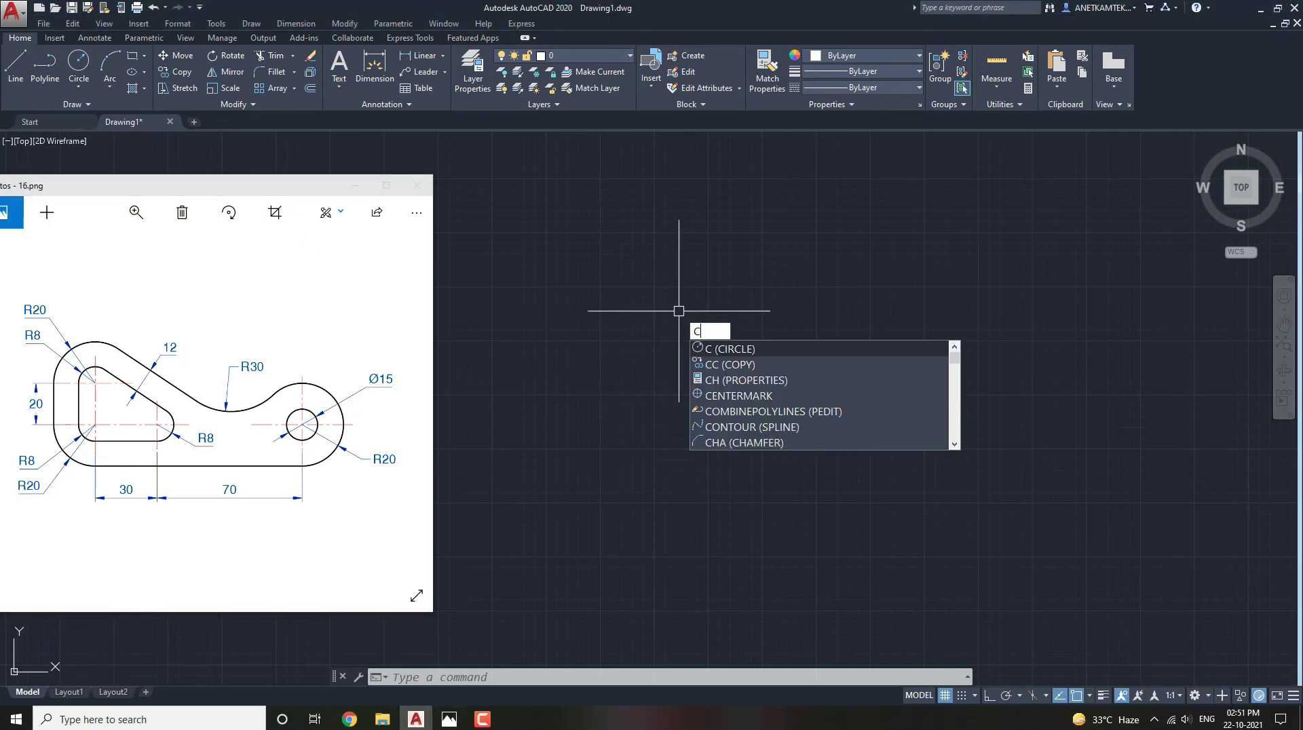
{"action": "key", "text": "Return"}
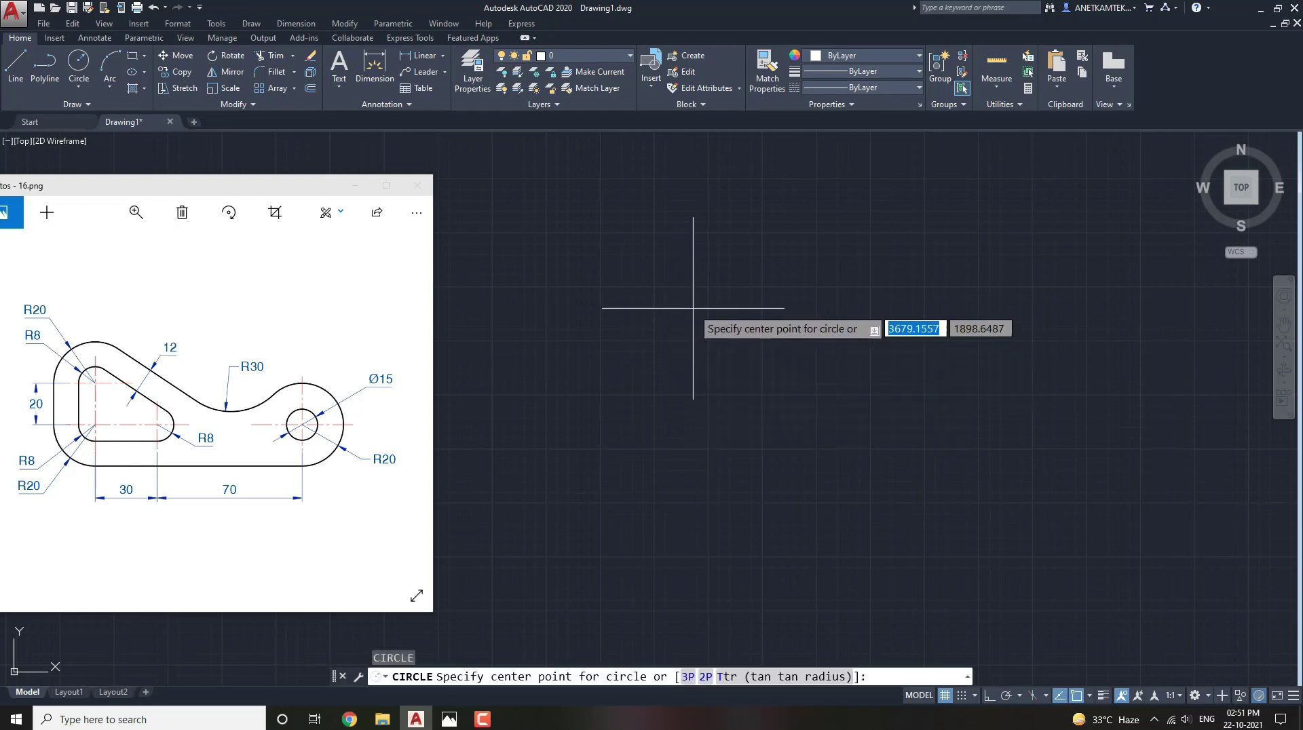
{"action": "left_click", "coordinate": [712, 290]}
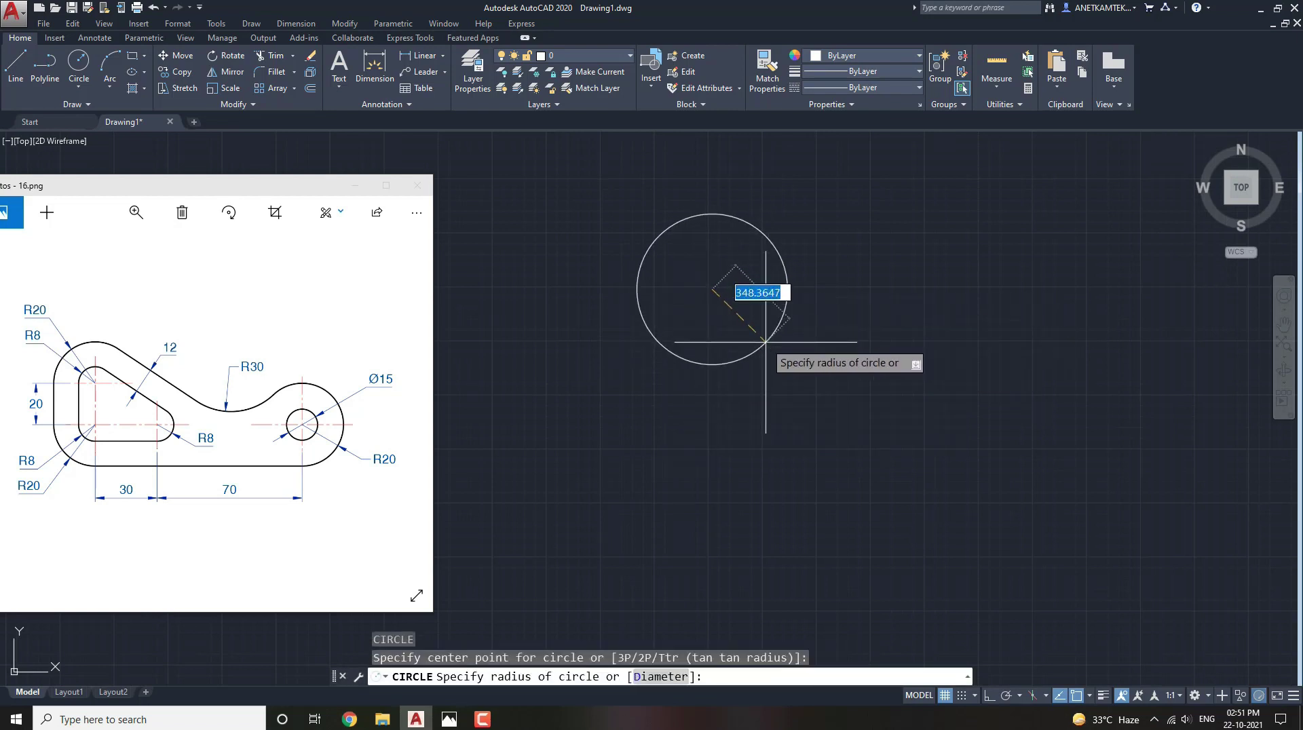
{"action": "type", "text": "8"}
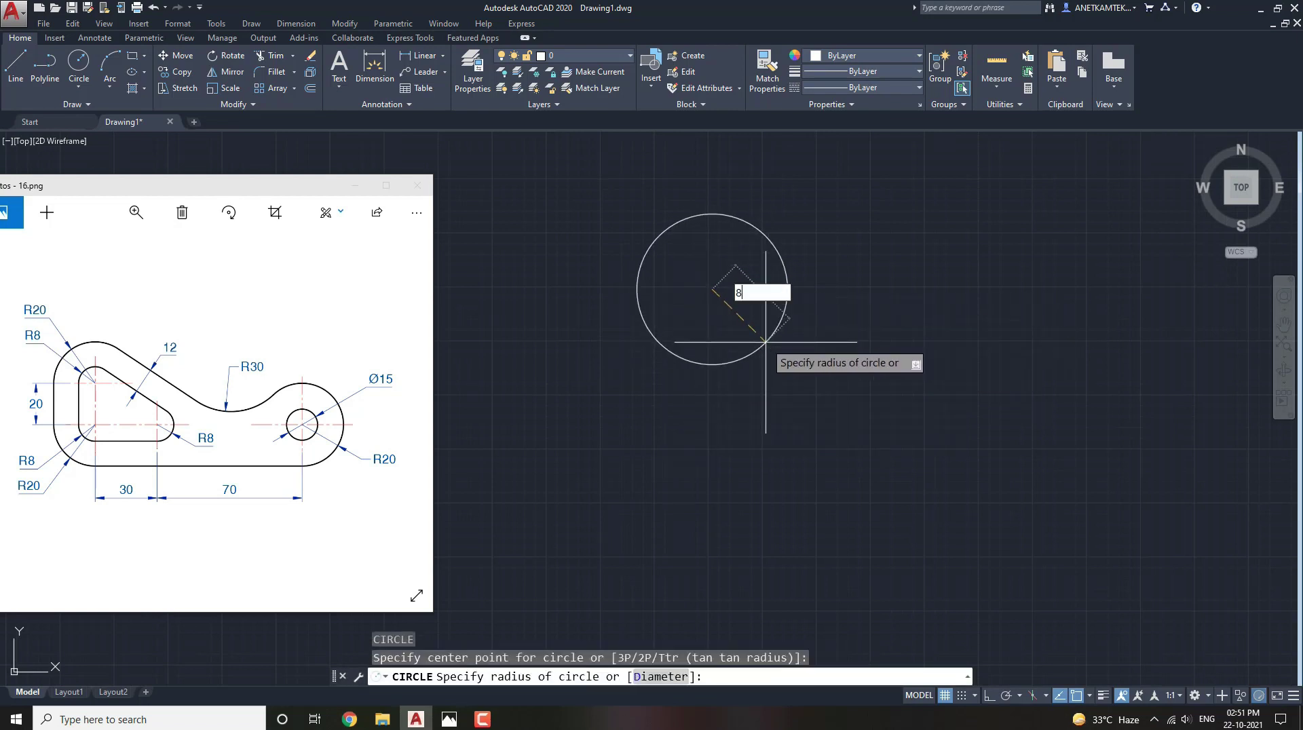
{"action": "key", "text": "Return"}
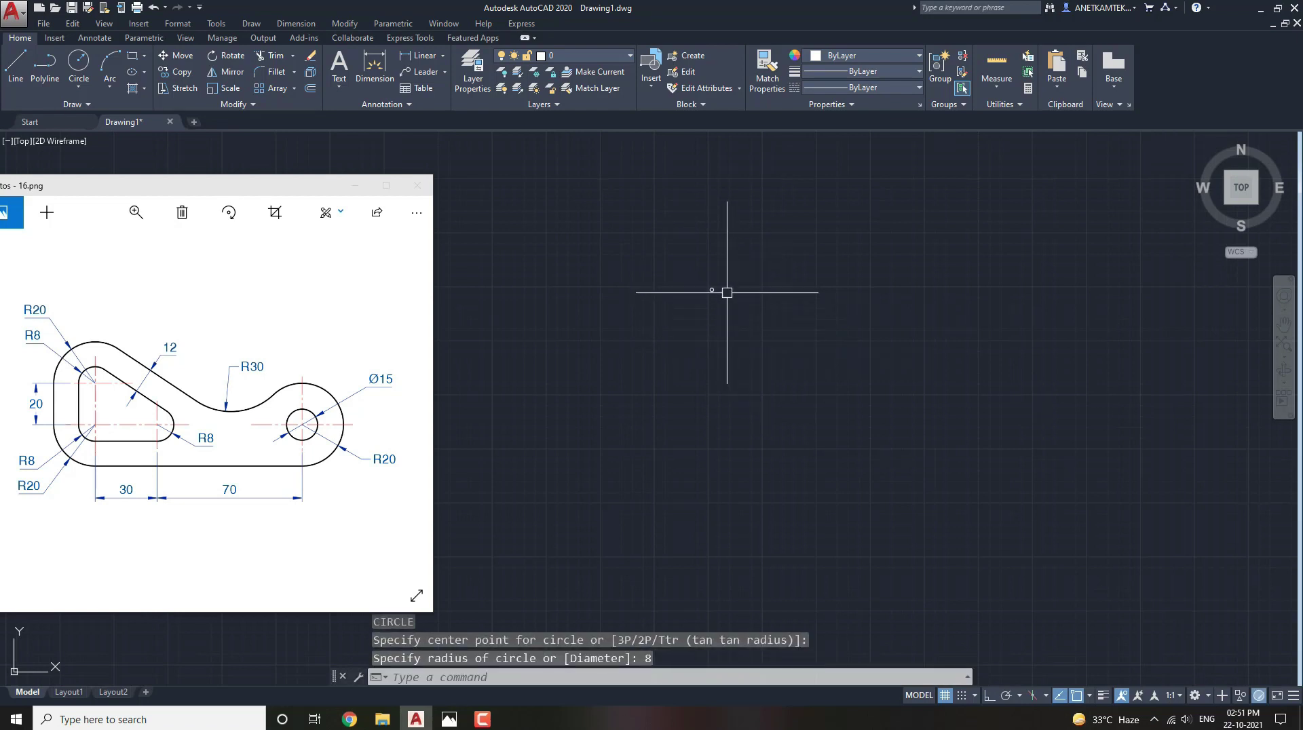
{"action": "scroll", "coordinate": [709, 285], "scroll_direction": "up", "scroll_amount": 6}
{"action": "scroll", "coordinate": [707, 296], "scroll_direction": "up", "scroll_amount": 4}
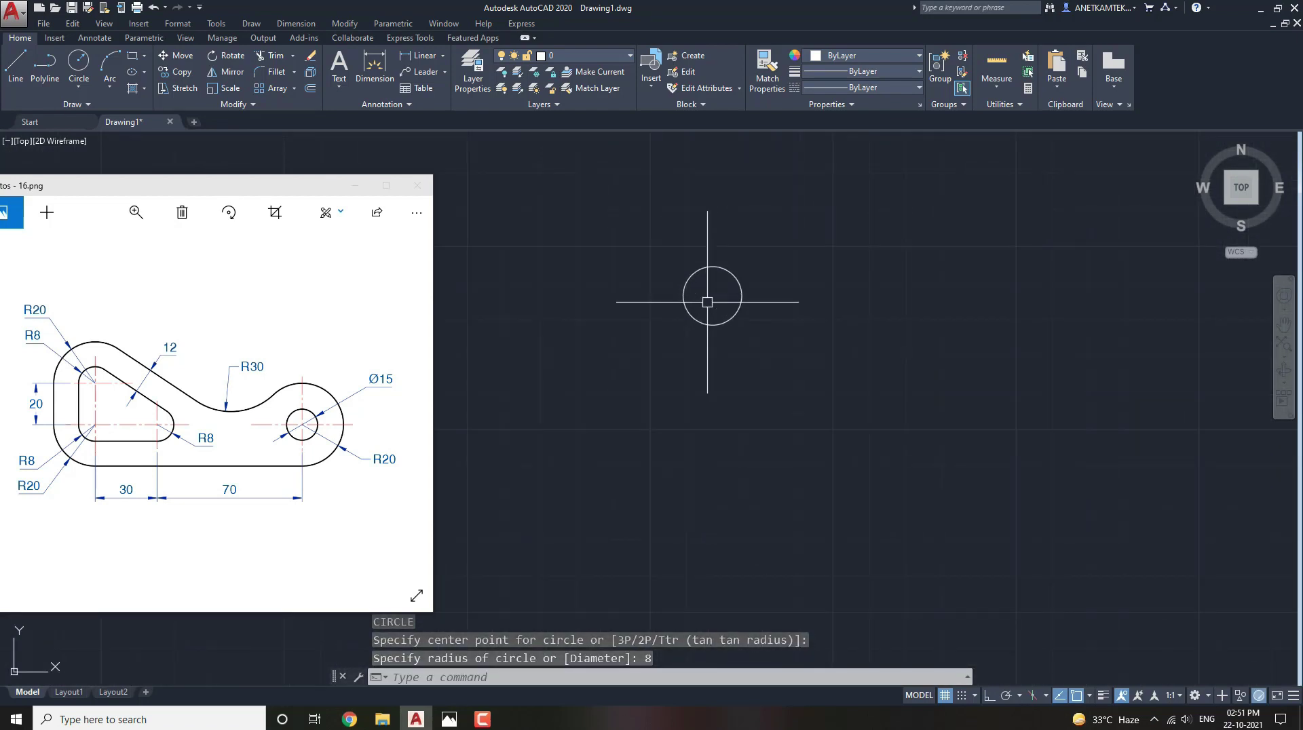
{"action": "scroll", "coordinate": [742, 293], "scroll_direction": "up", "scroll_amount": 2}
{"action": "mouse_move", "coordinate": [668, 313]}
{"action": "middle_mouse_down"}
{"action": "mouse_move", "coordinate": [648, 301]}
{"action": "mouse_move", "coordinate": [718, 276]}
{"action": "middle_mouse_up"}
Copy the circle 20 units straight down with Ortho on.
{"action": "left_click", "coordinate": [769, 199]}
{"action": "left_click", "coordinate": [550, 340]}
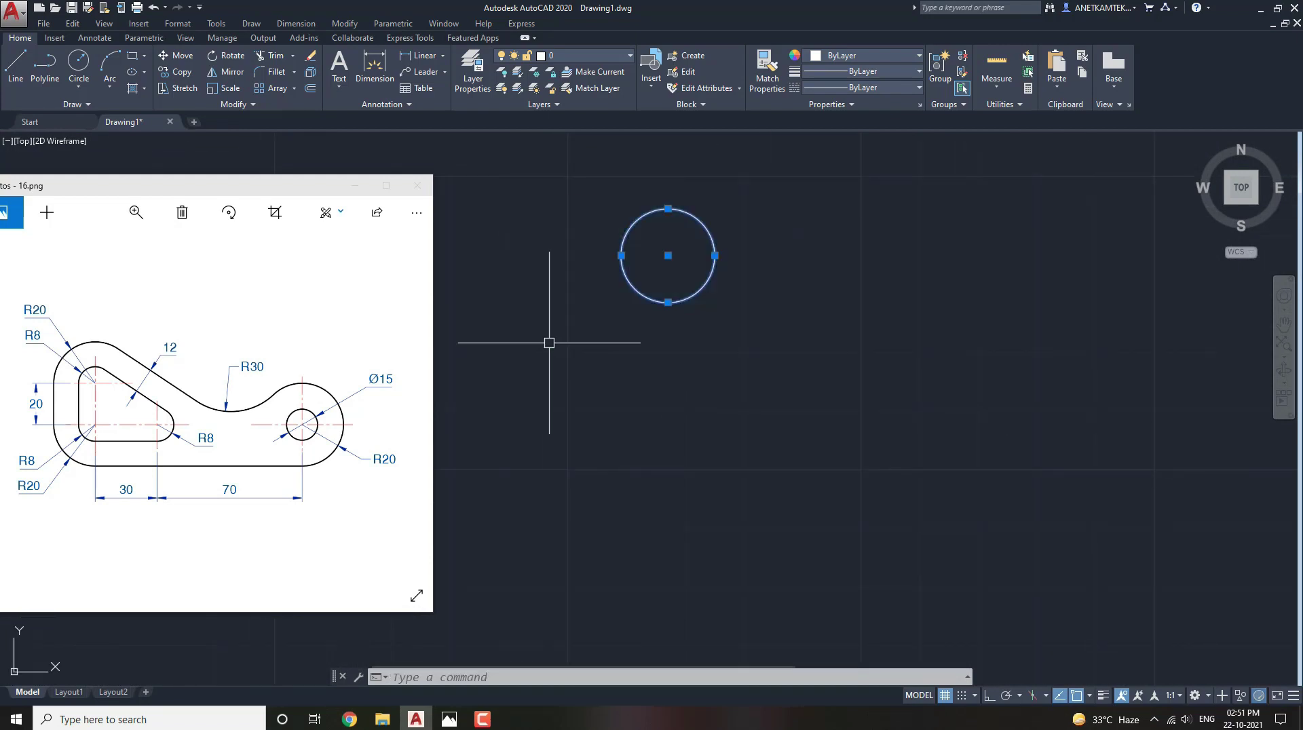
{"action": "type", "text": "co"}
{"action": "key", "text": "Return"}
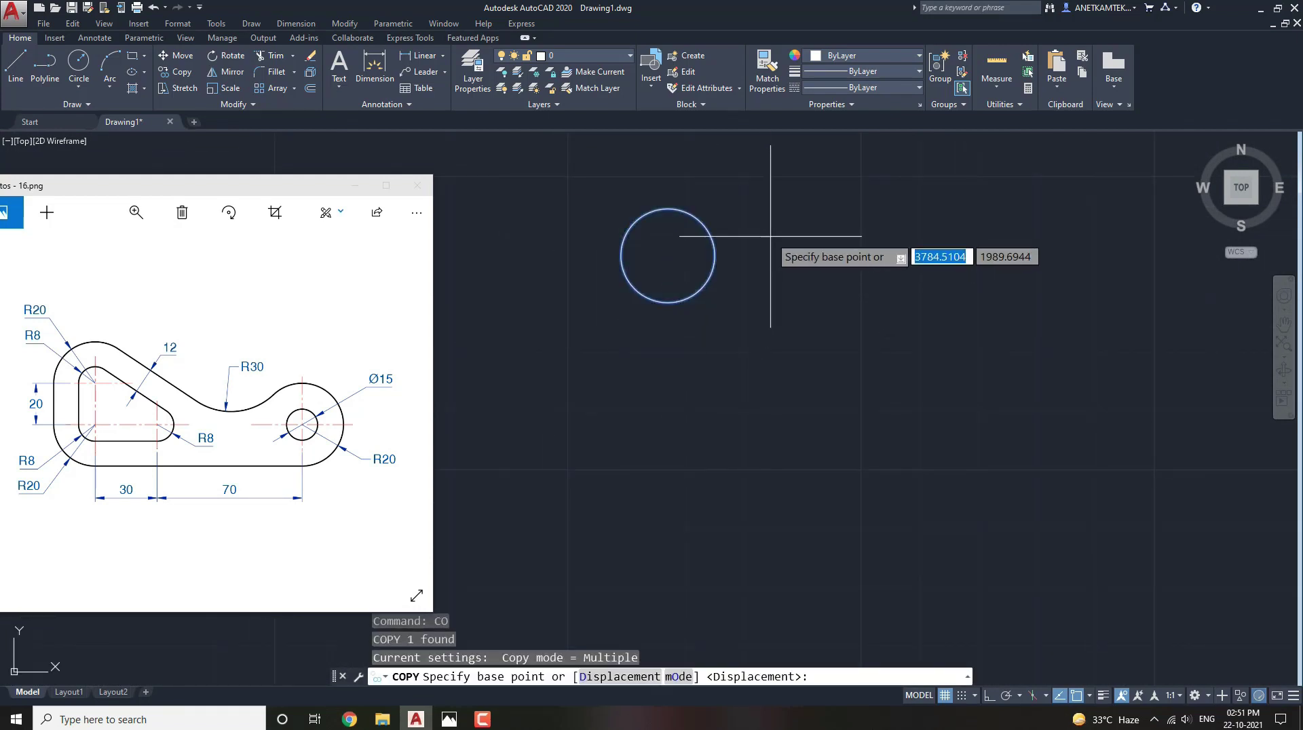
{"action": "left_click", "coordinate": [771, 236]}
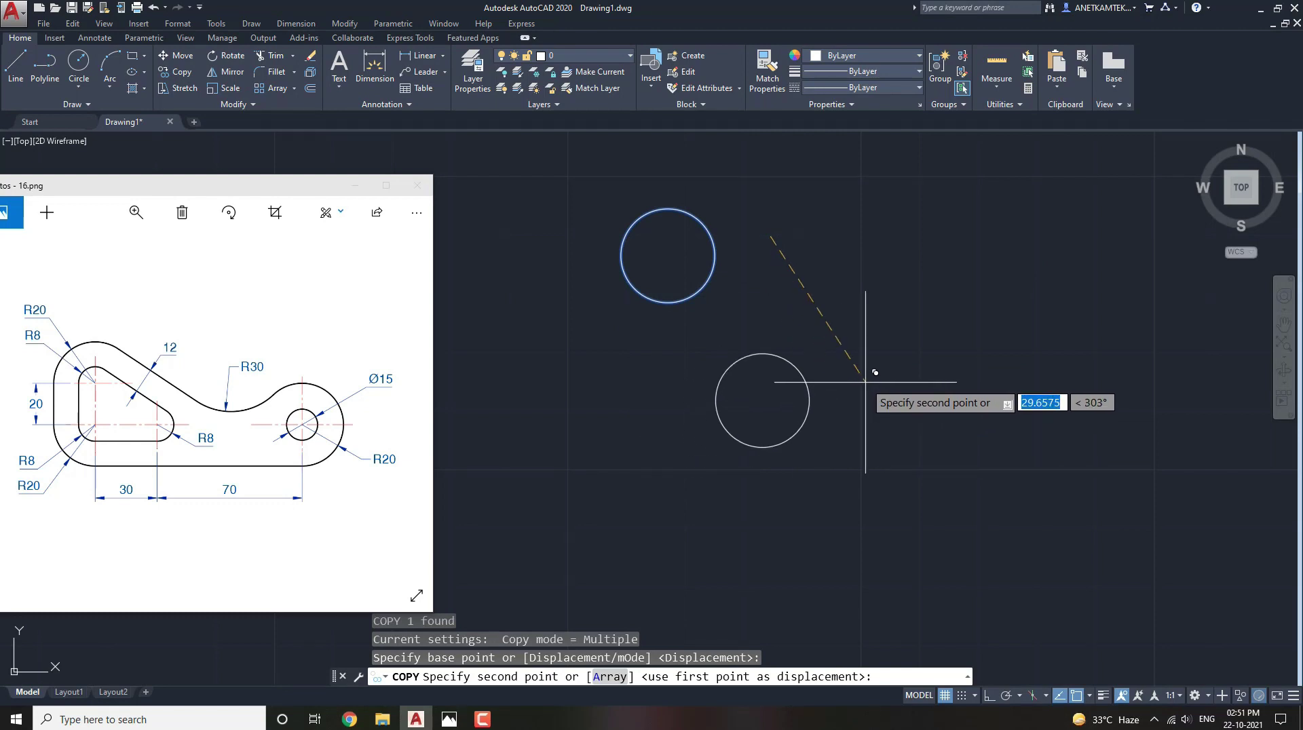
{"action": "key", "text": "F8"}
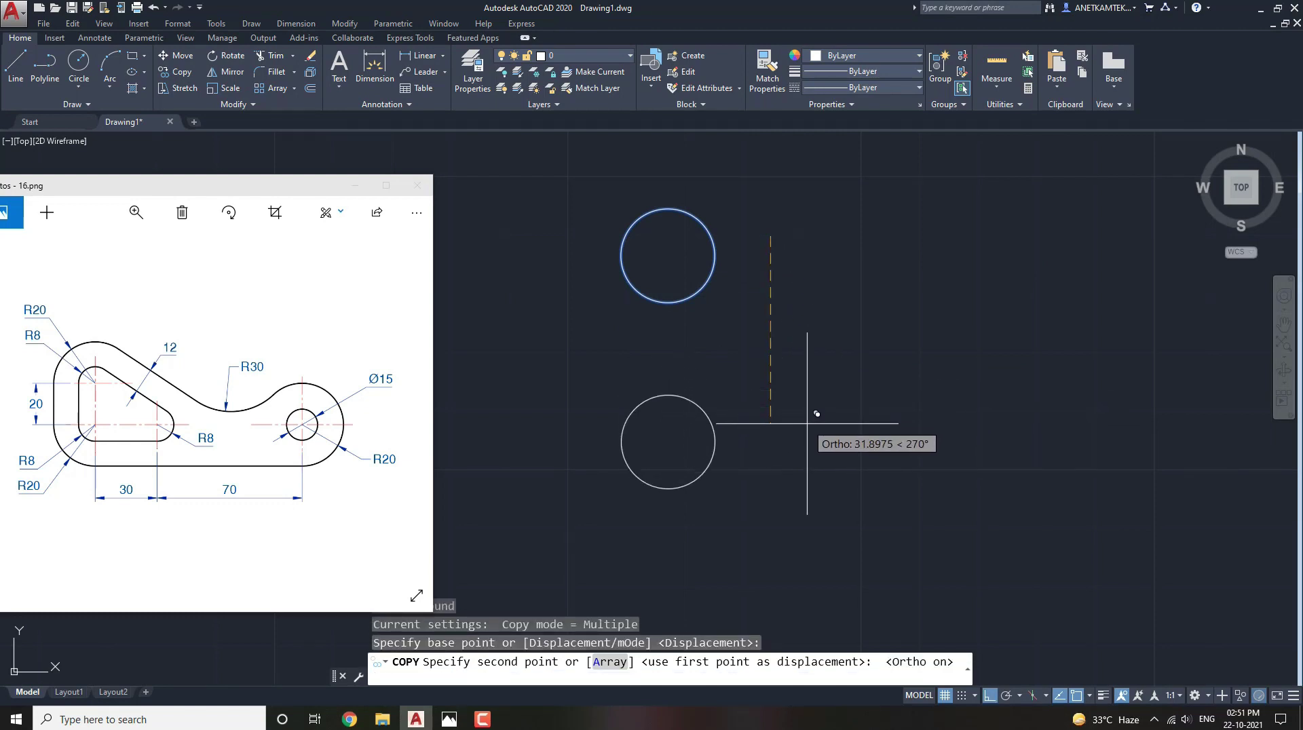
{"action": "type", "text": "20"}
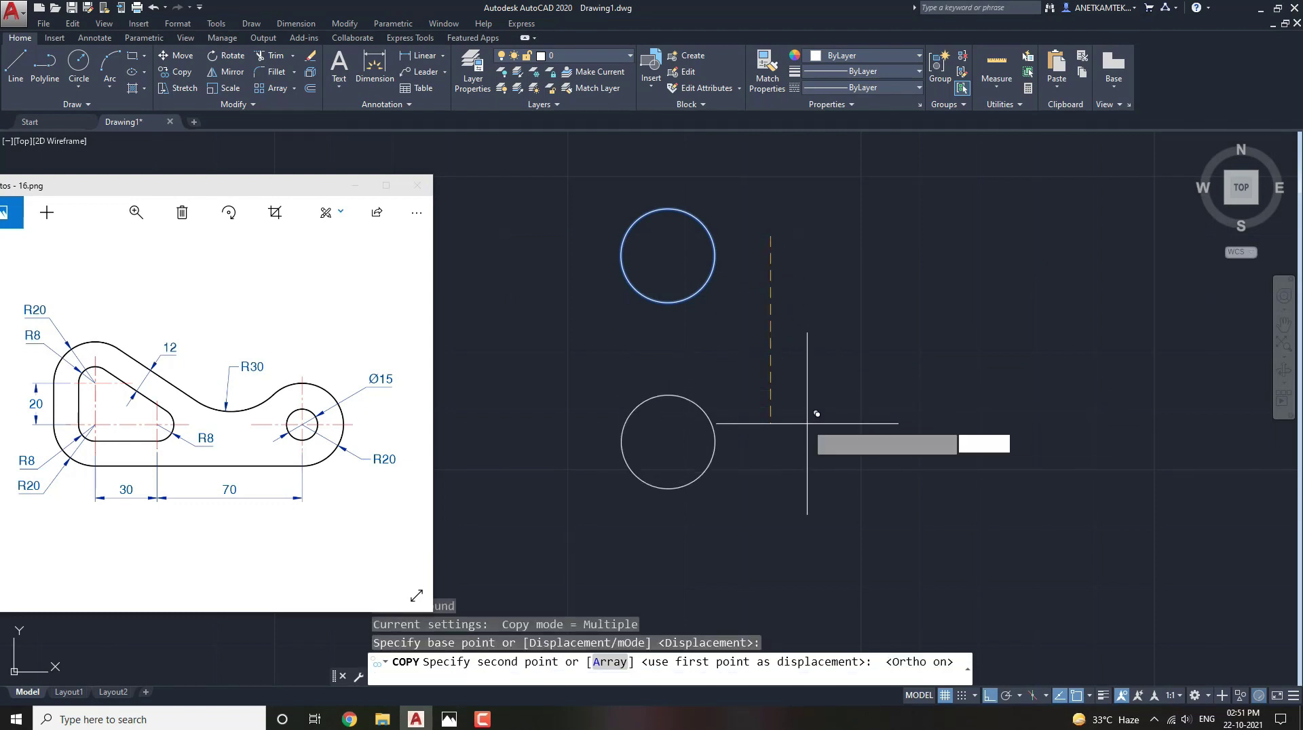
{"action": "key", "text": "Return"}
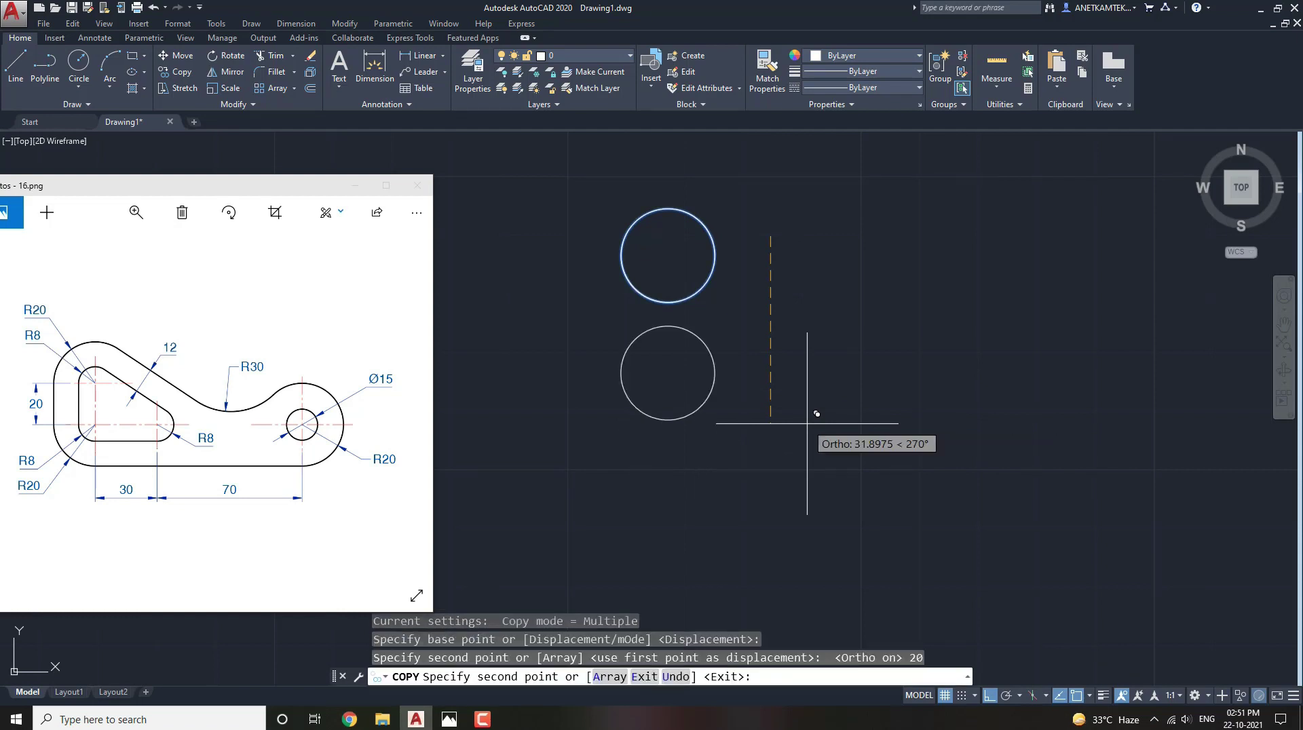
{"action": "key", "text": "Escape"}
{"action": "middle_click_drag", "start_coordinate": [770, 419], "coordinate": [763, 422]}
Copy the lower circle 30 units to the right.
{"action": "middle_click_drag", "start_coordinate": [736, 369], "coordinate": [728, 372]}
{"action": "left_click", "coordinate": [658, 421]}
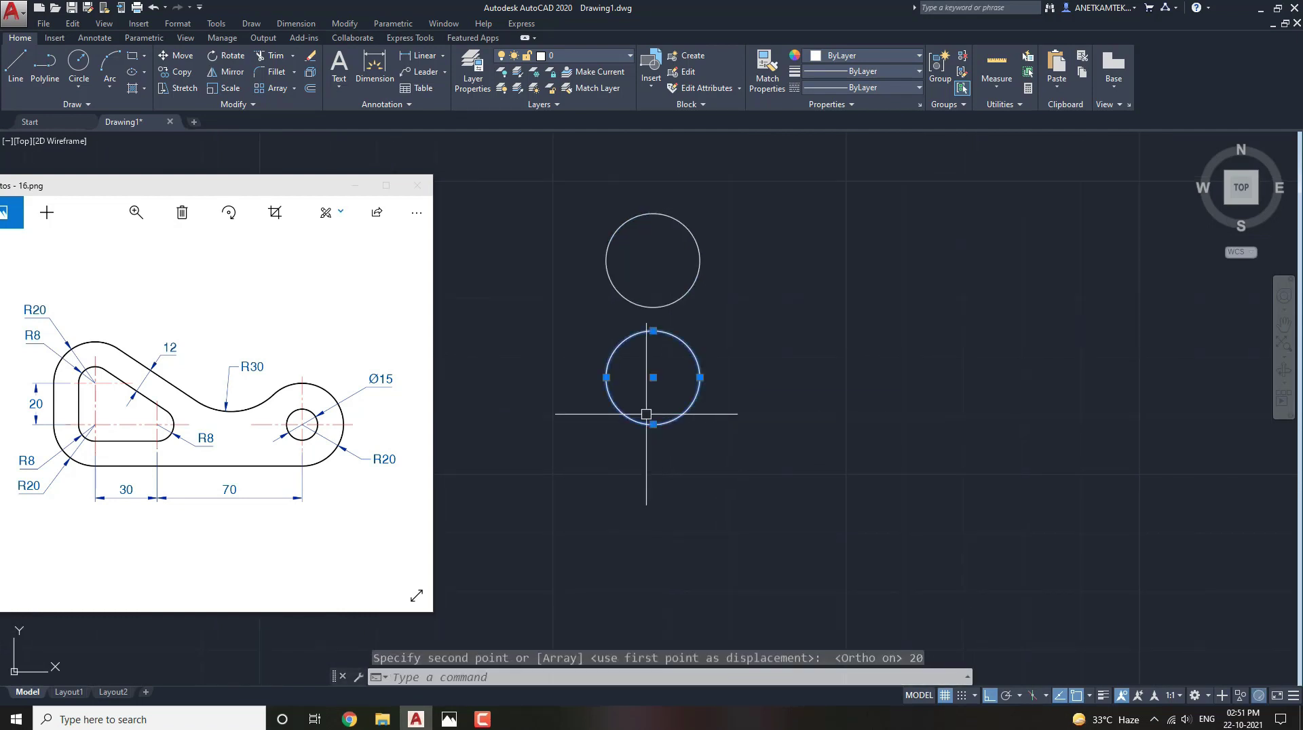
{"action": "left_click", "coordinate": [688, 449]}
{"action": "key", "text": "Return"}
{"action": "left_click", "coordinate": [630, 497]}
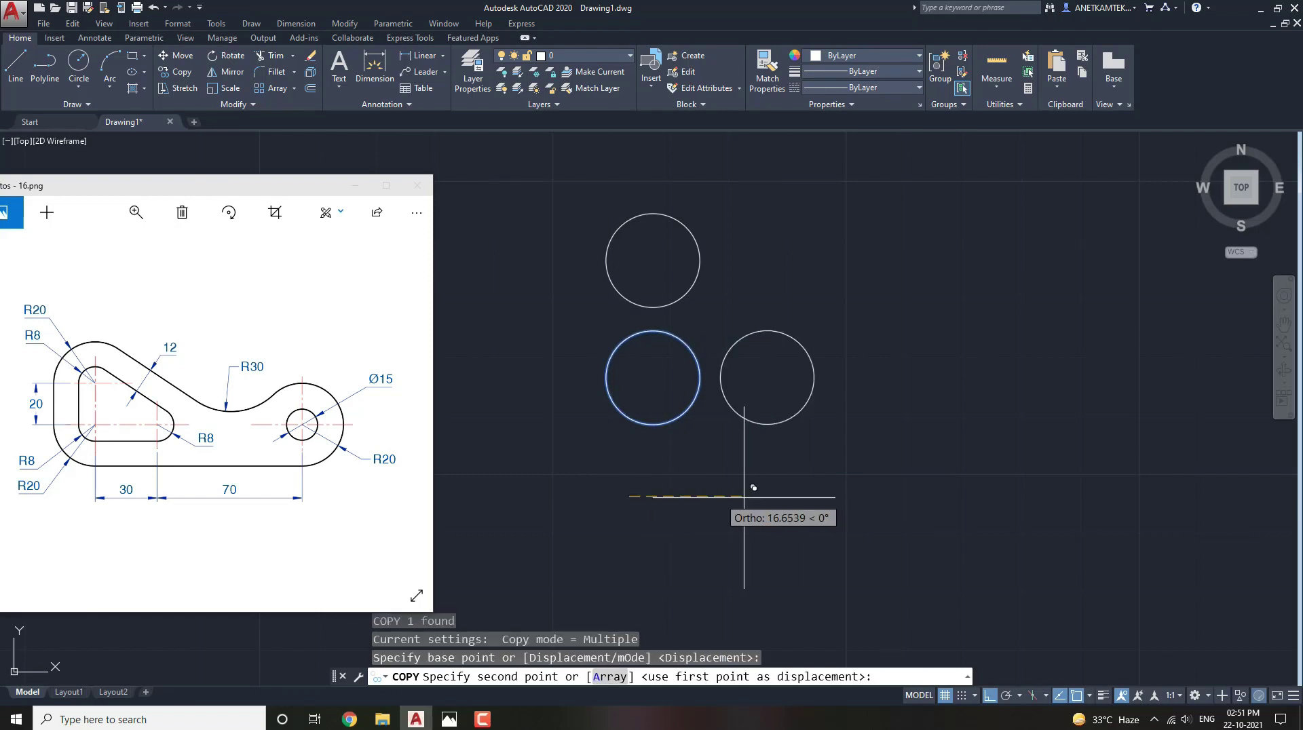
{"action": "type", "text": "30"}
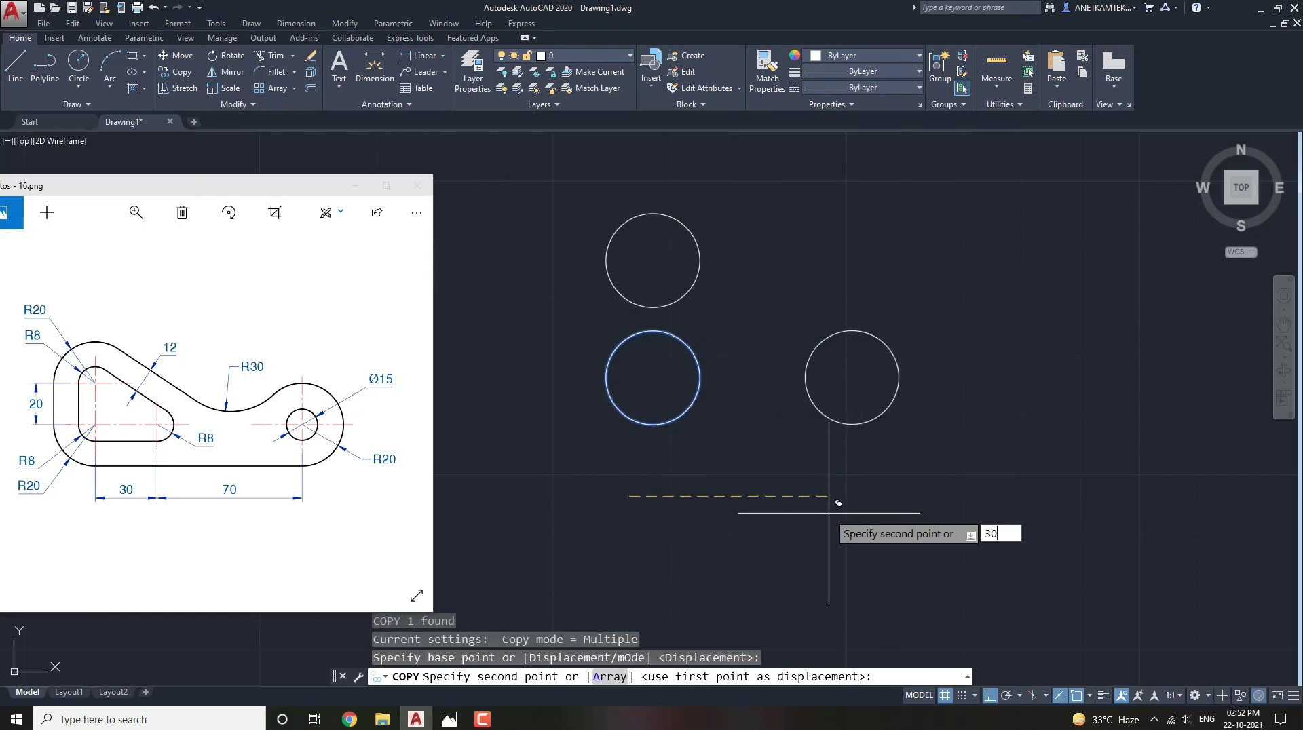
{"action": "key", "text": "Return"}
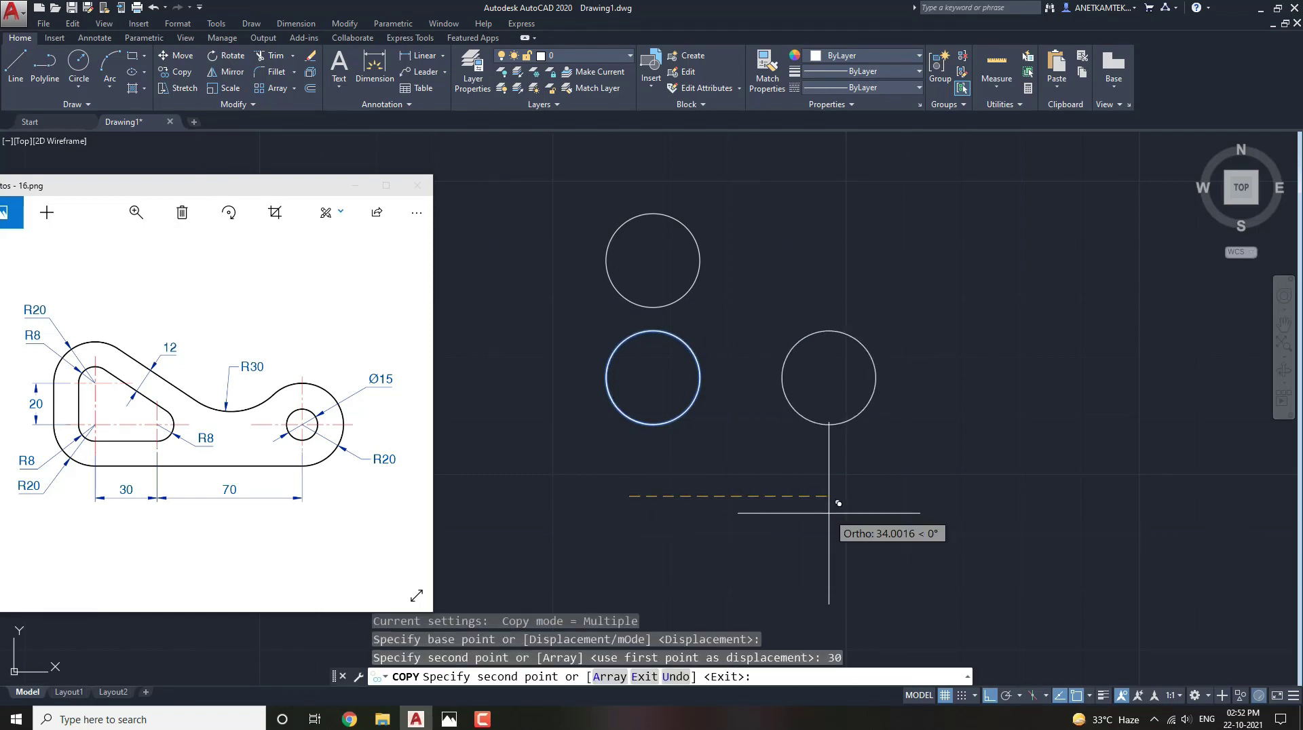
{"action": "key", "text": "Escape"}
{"action": "middle_click_drag", "start_coordinate": [727, 425], "coordinate": [732, 442]}
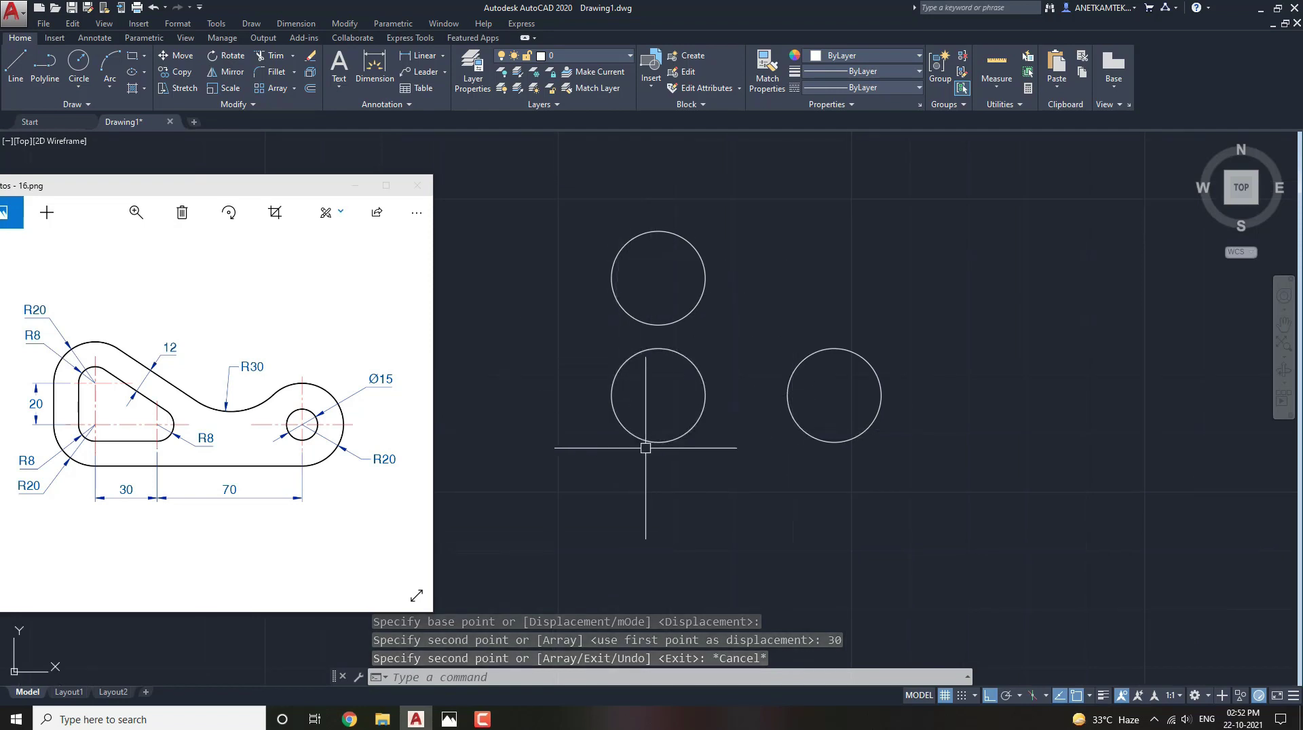
Draw a line down the stacked circles' left edges and another along the lower circles' bottoms.
{"action": "type", "text": "L"}
{"action": "key", "text": "Return"}
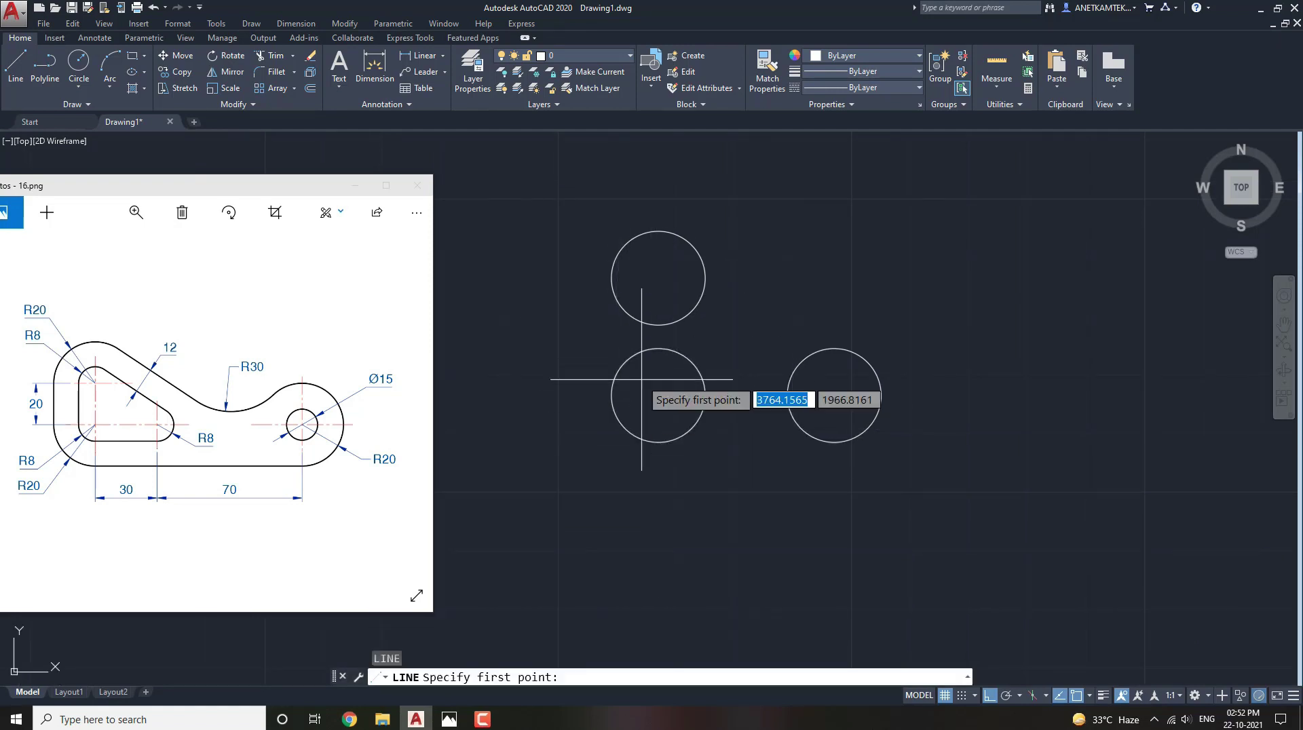
{"action": "left_click", "coordinate": [612, 277]}
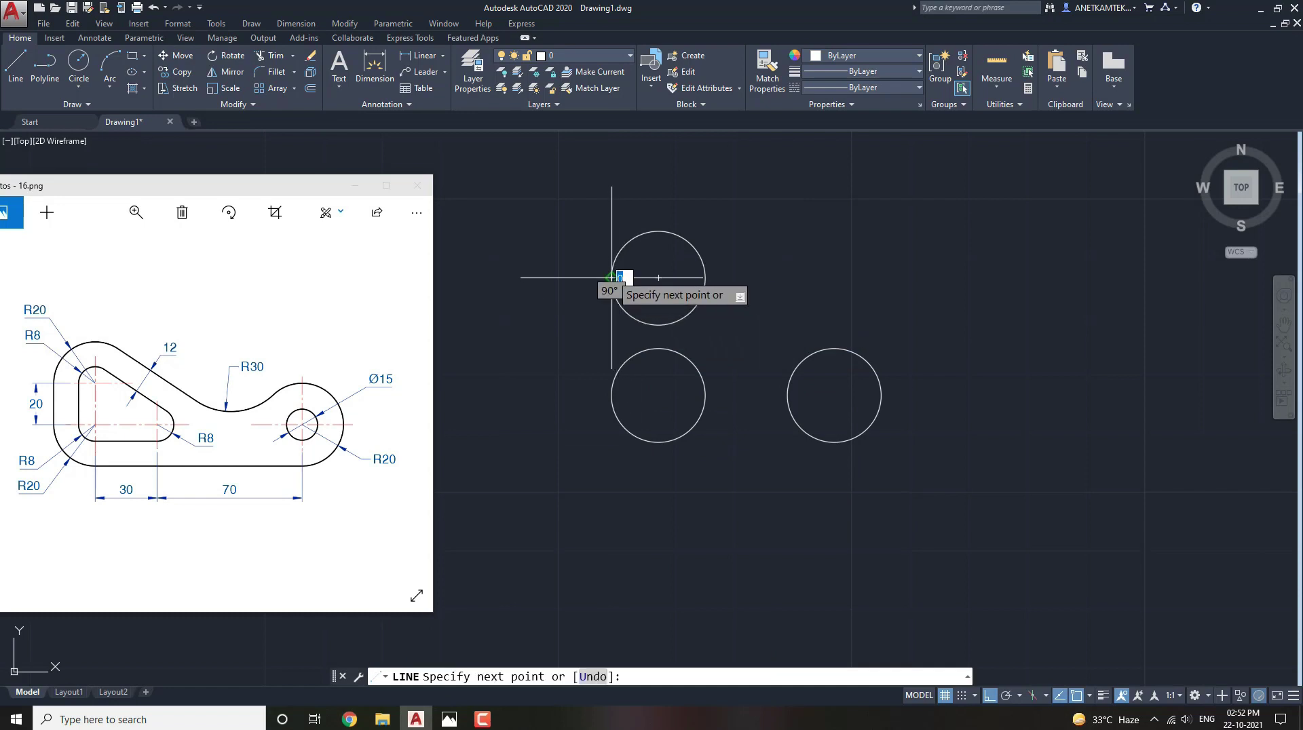
{"action": "left_click", "coordinate": [612, 395]}
{"action": "key", "text": "Escape"}
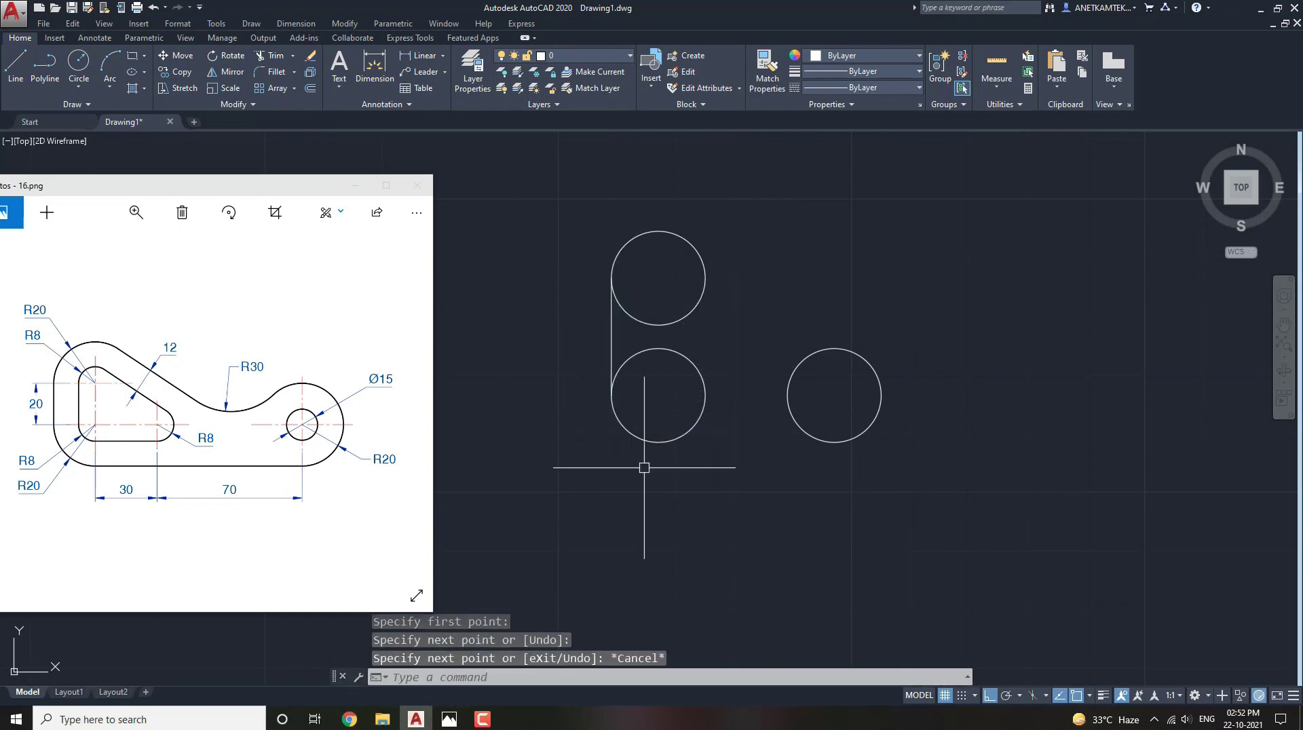
{"action": "key", "text": "Return"}
{"action": "left_click", "coordinate": [659, 442]}
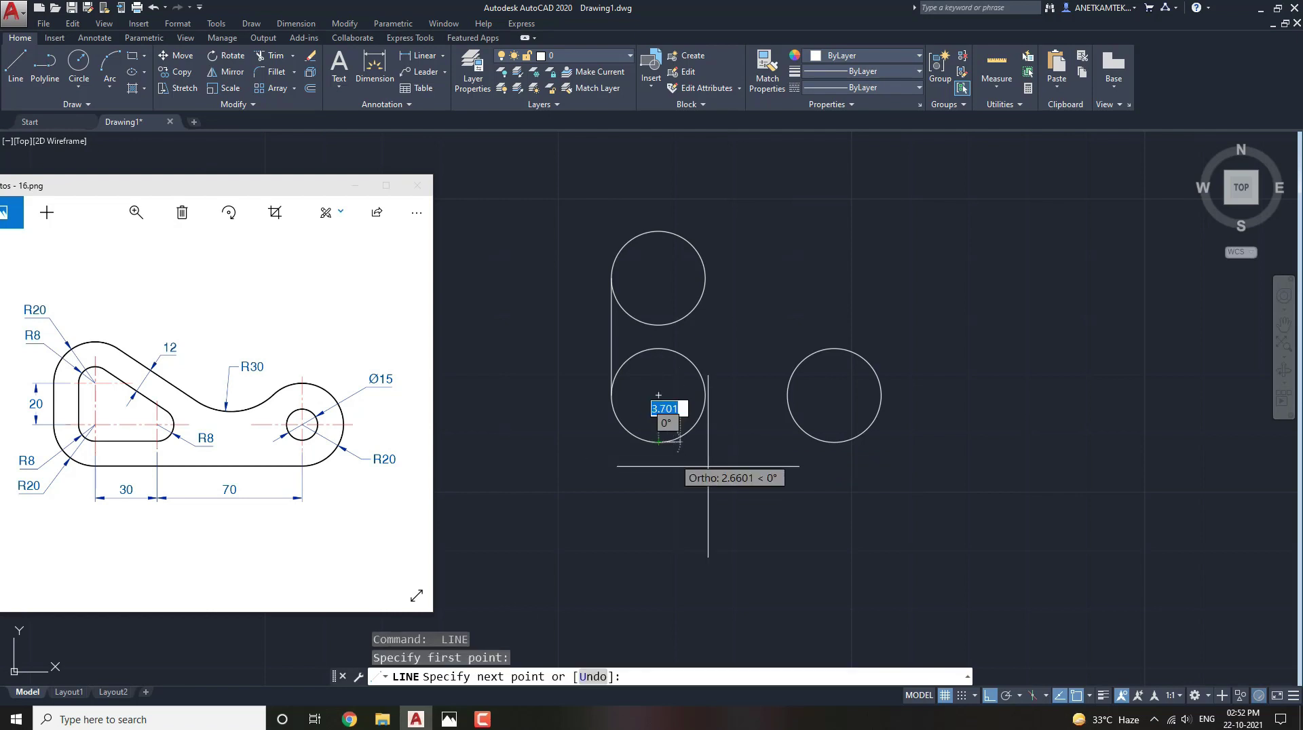
{"action": "left_click", "coordinate": [834, 442]}
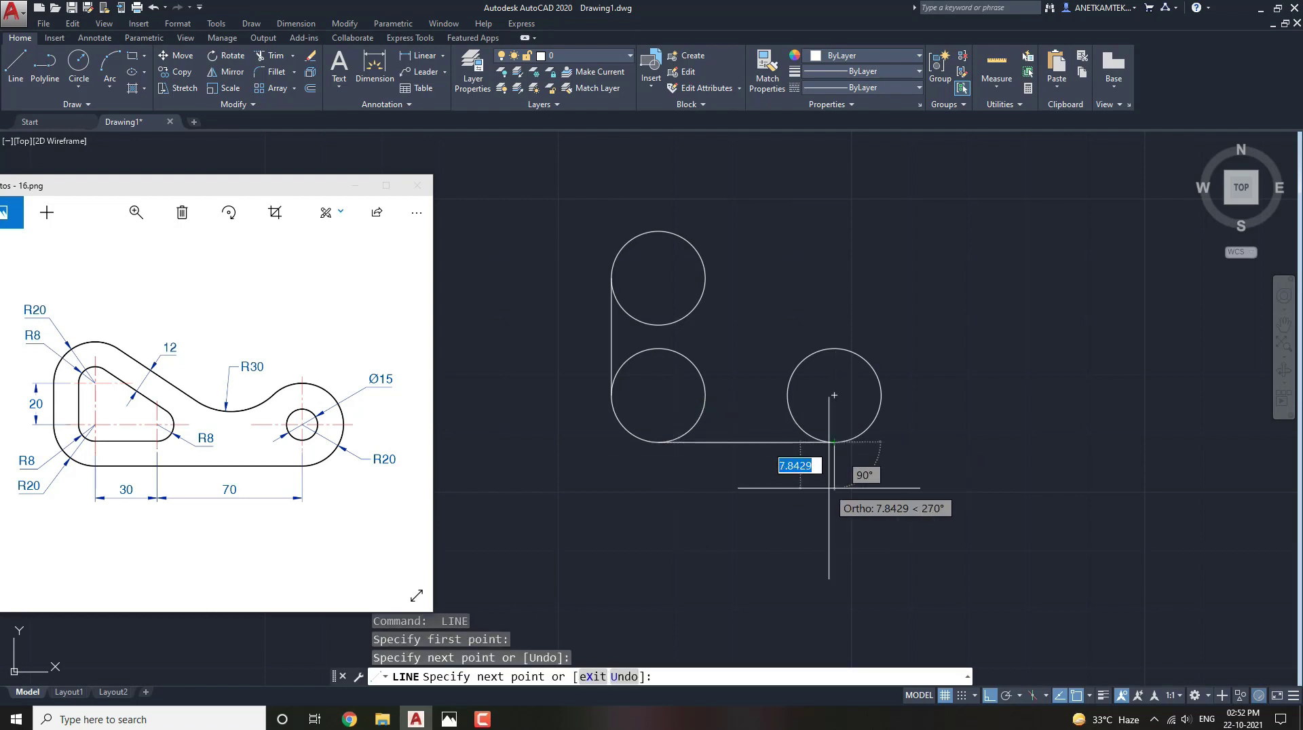
{"action": "key", "text": "Escape"}
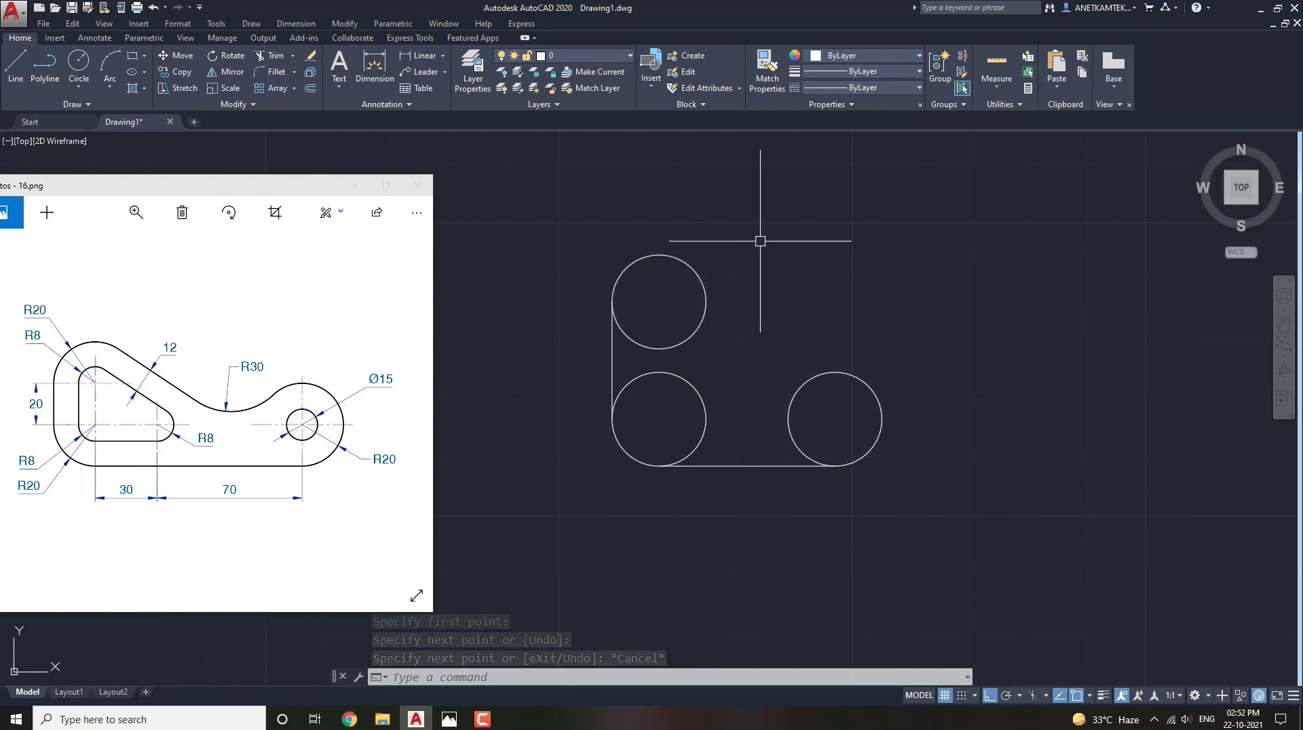
Draw a line tangent to the top circle and the bottom-right circle using TAN snaps.
{"action": "type", "text": "l"}
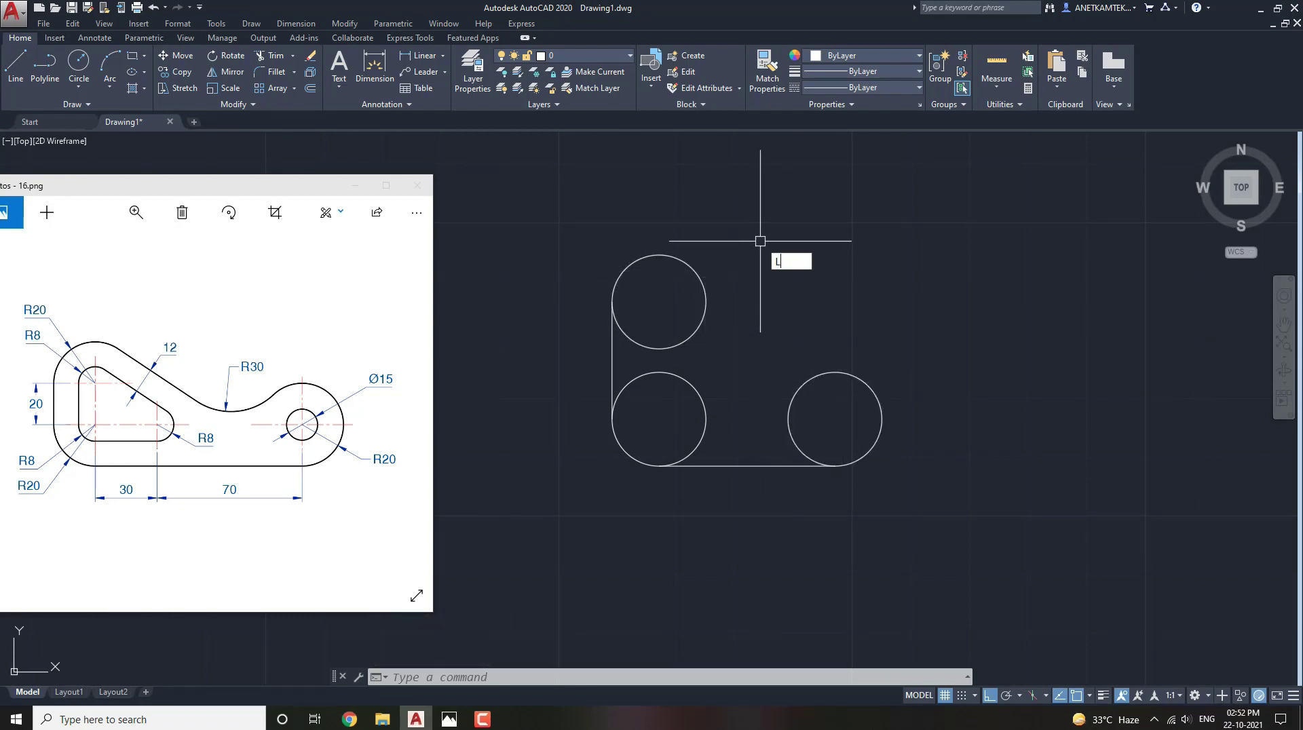
{"action": "key", "text": "Return"}
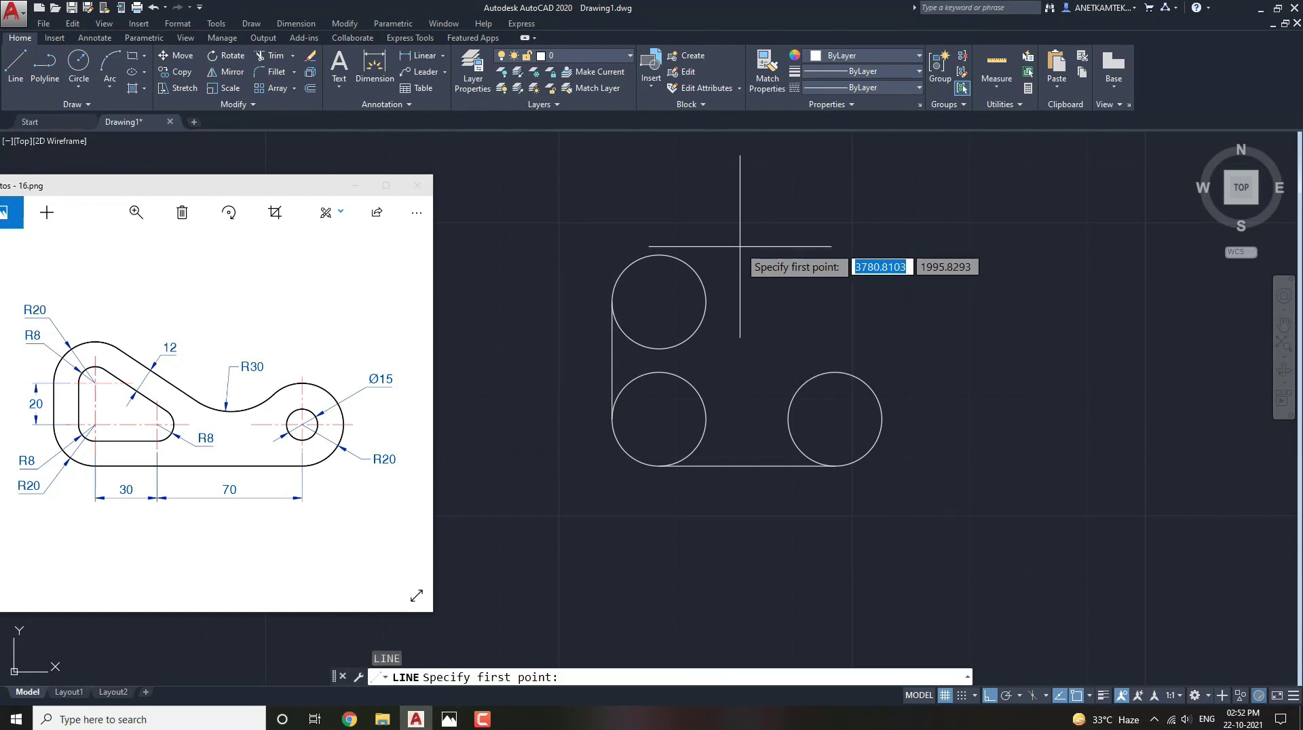
{"action": "type", "text": "TAN"}
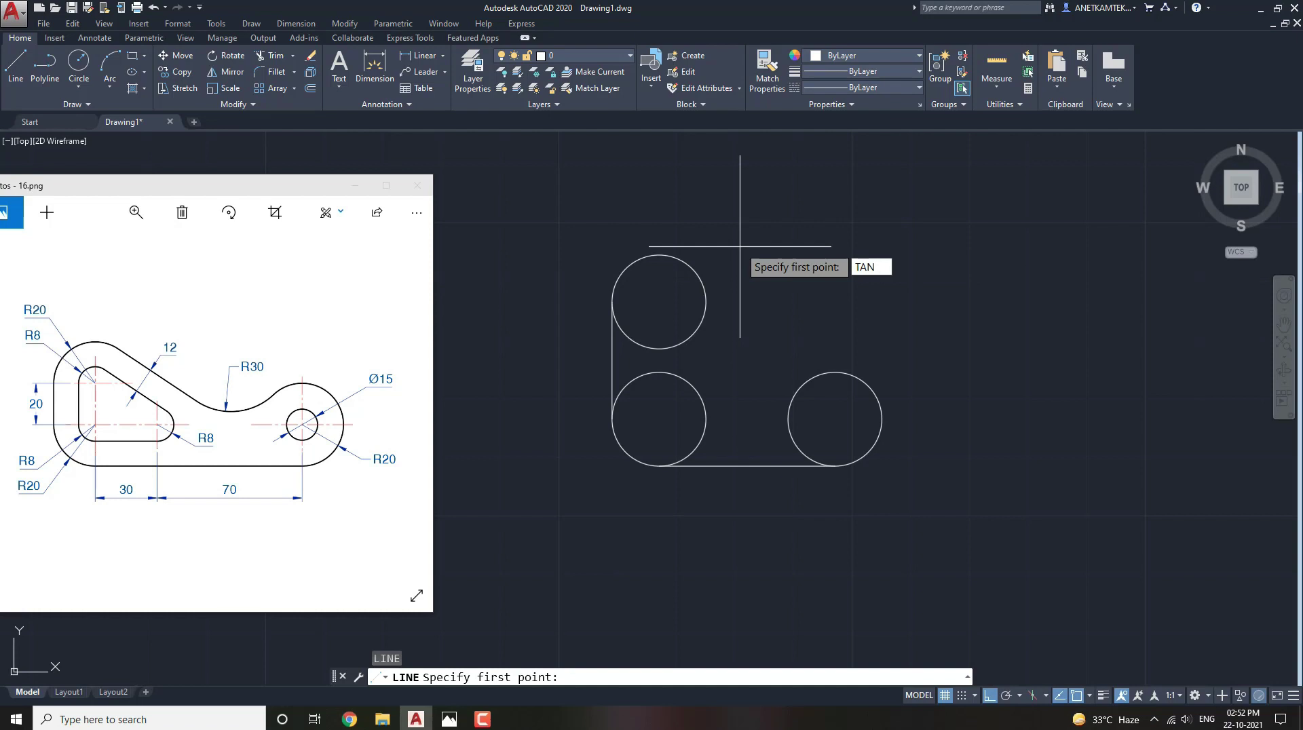
{"action": "key", "text": "Return"}
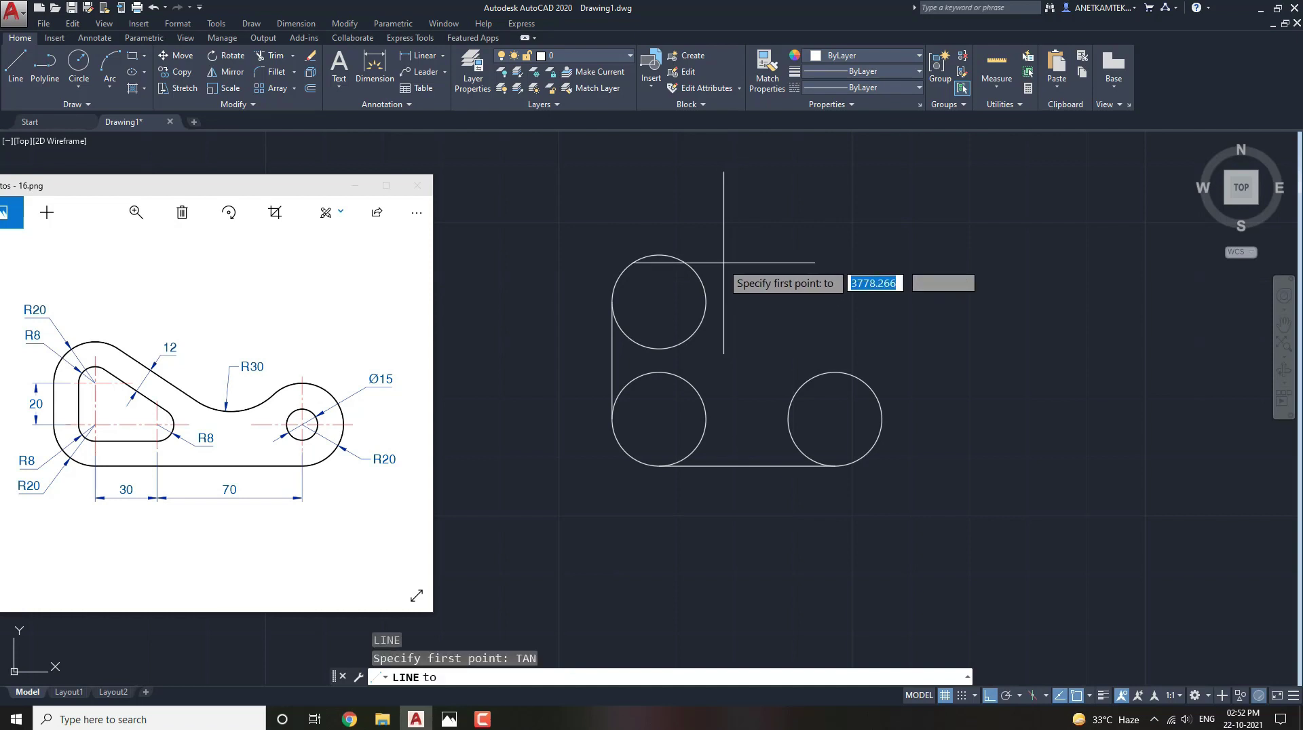
{"action": "left_click", "coordinate": [681, 256]}
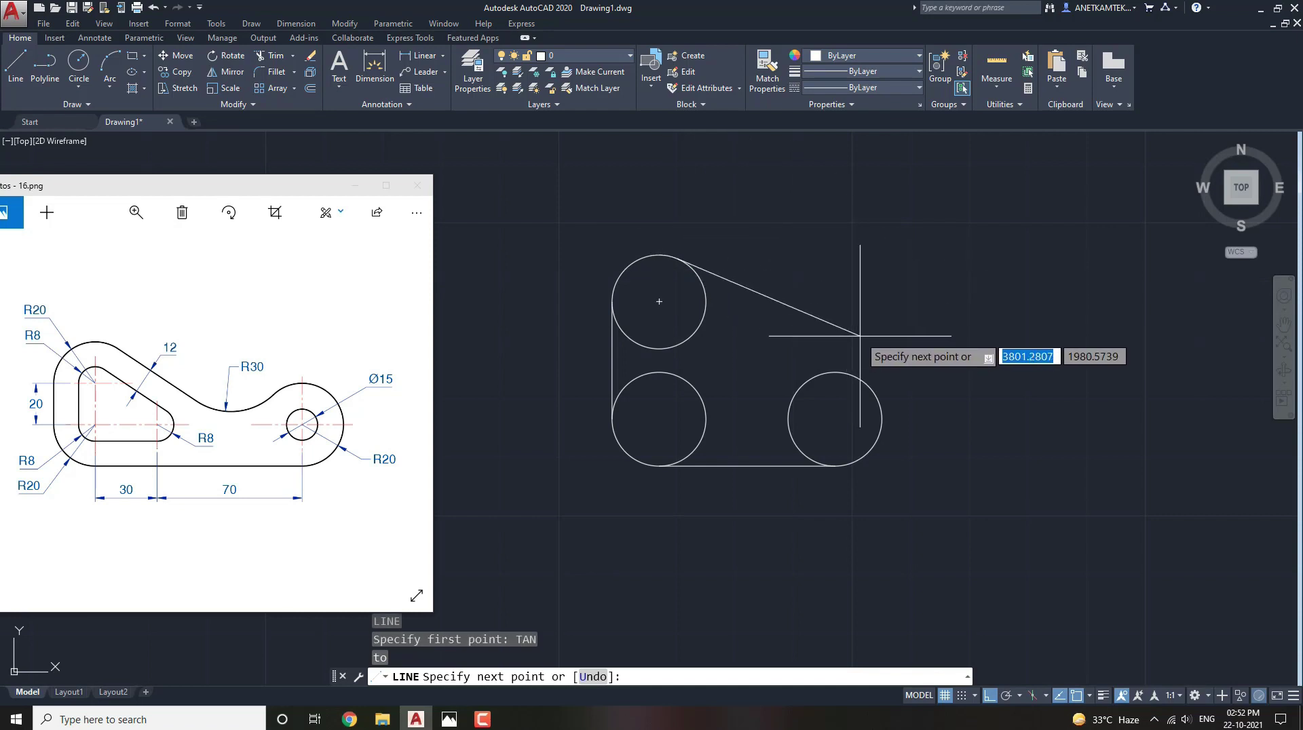
{"action": "type", "text": "TA"}
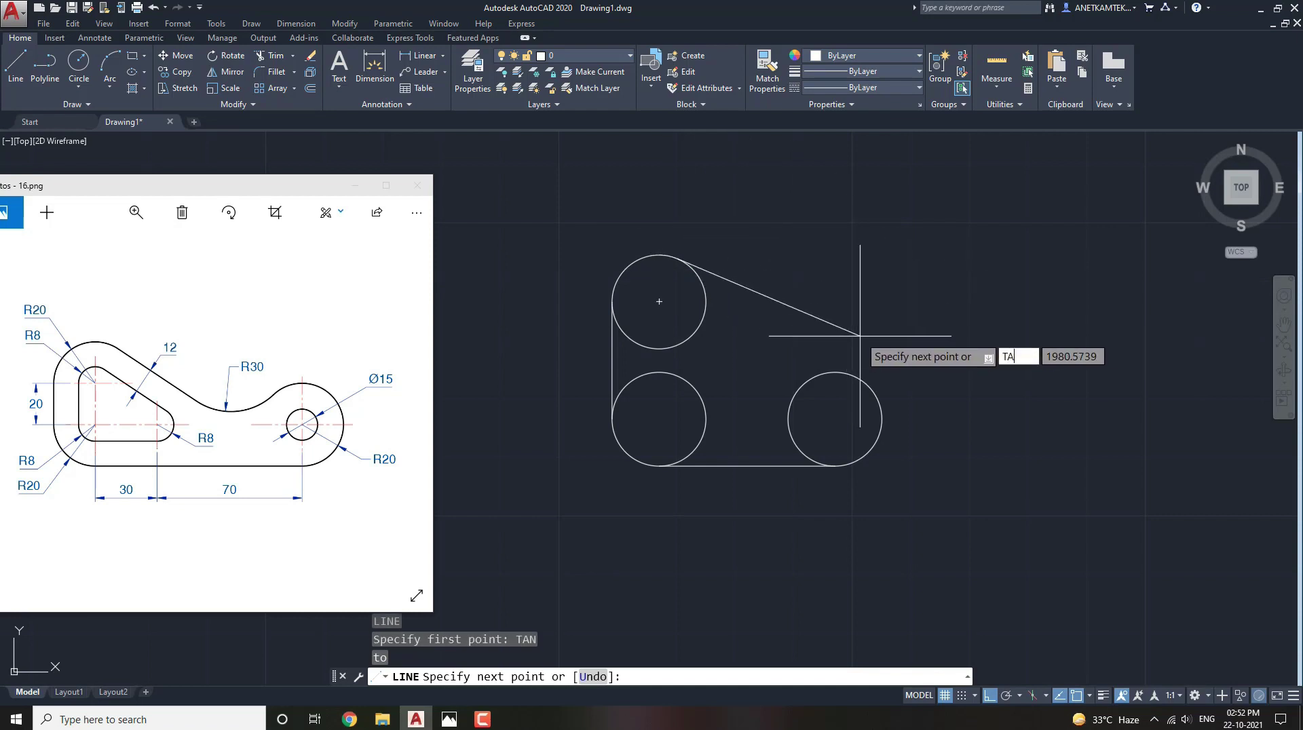
{"action": "type", "text": "N"}
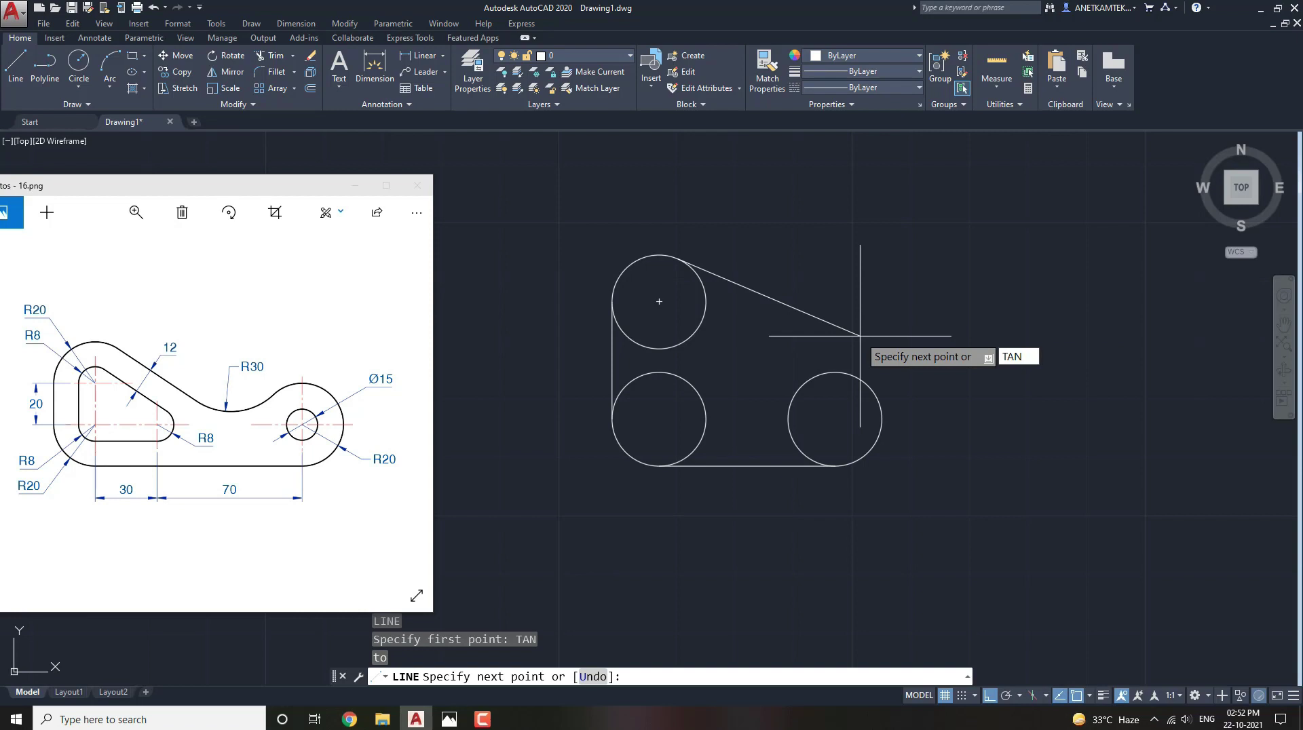
{"action": "key", "text": "Return"}
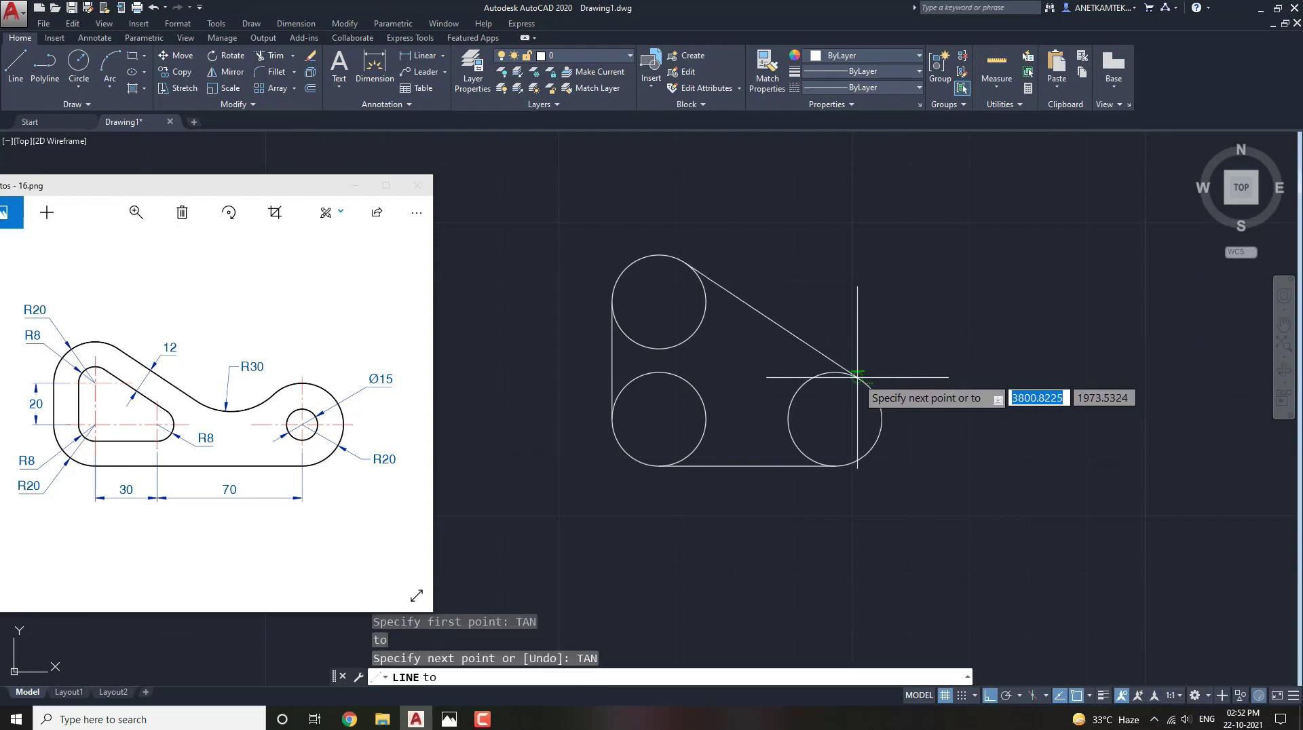
{"action": "left_click", "coordinate": [857, 377]}
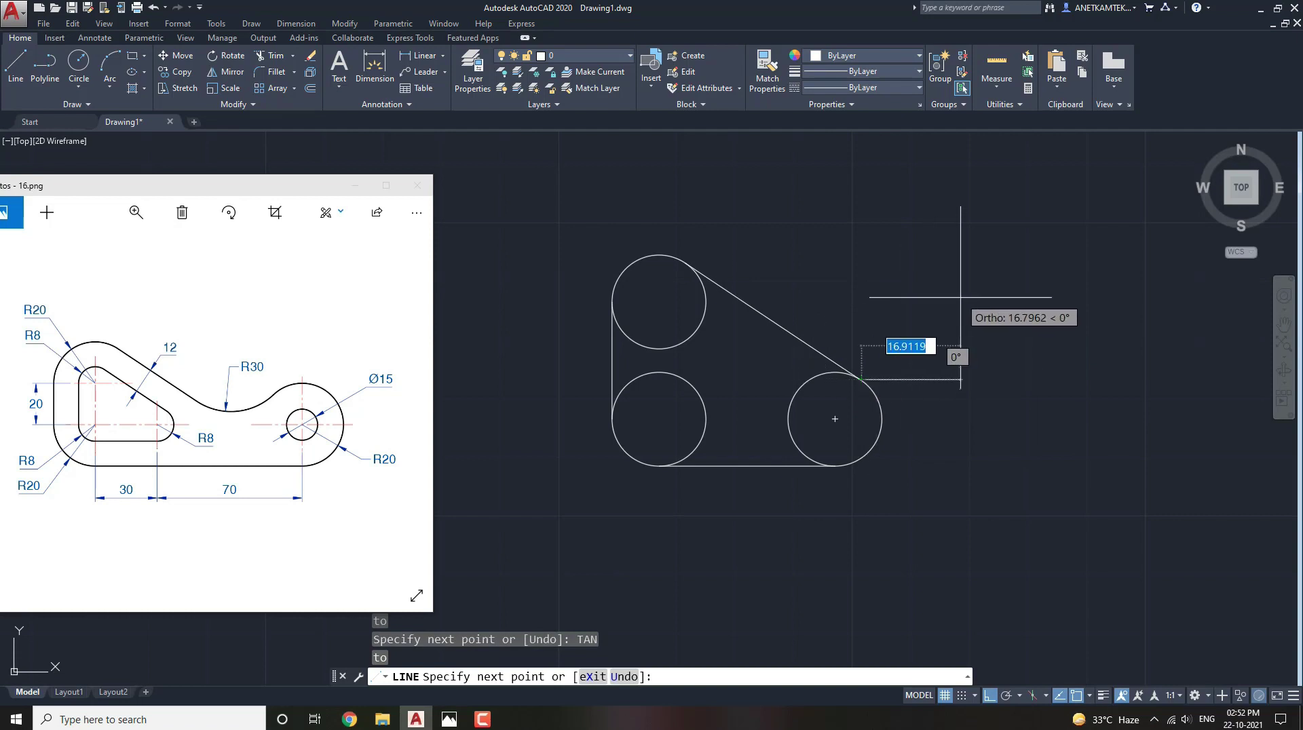
{"action": "key", "text": "Escape"}
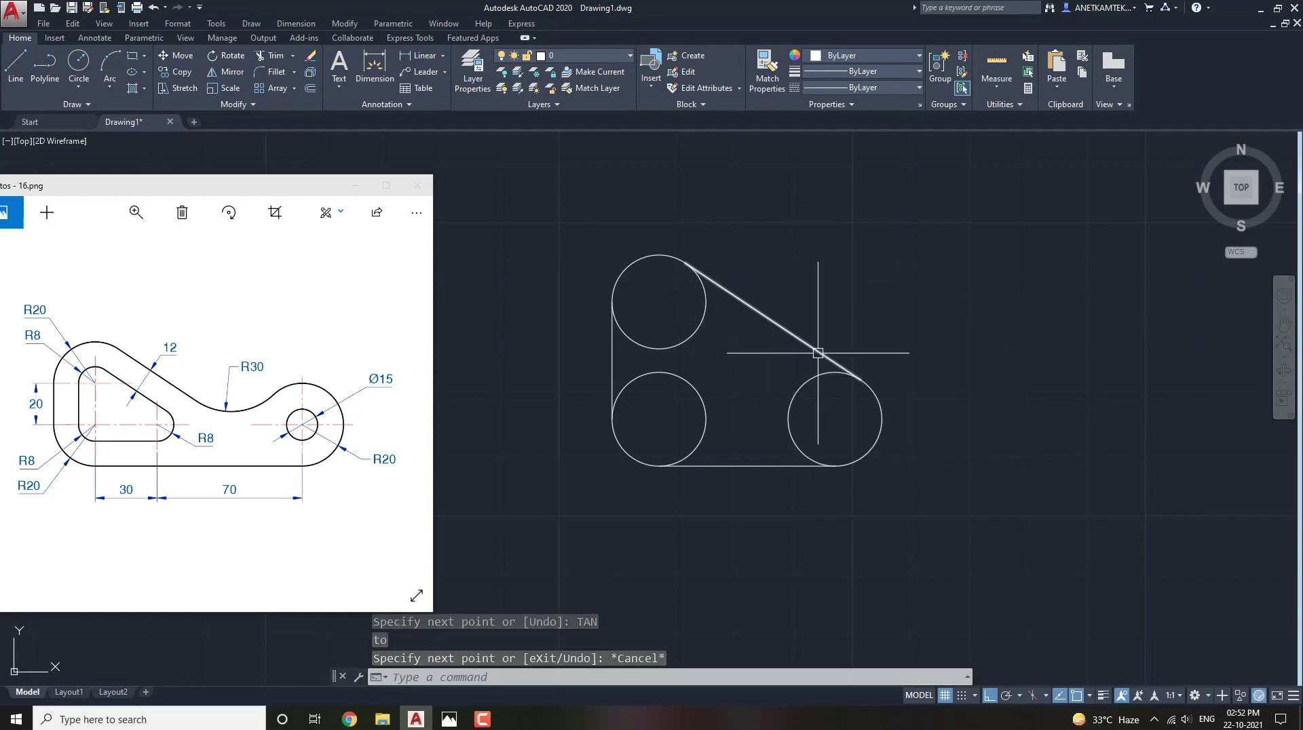
{"action": "middle_click_drag", "start_coordinate": [877, 313], "coordinate": [890, 327]}
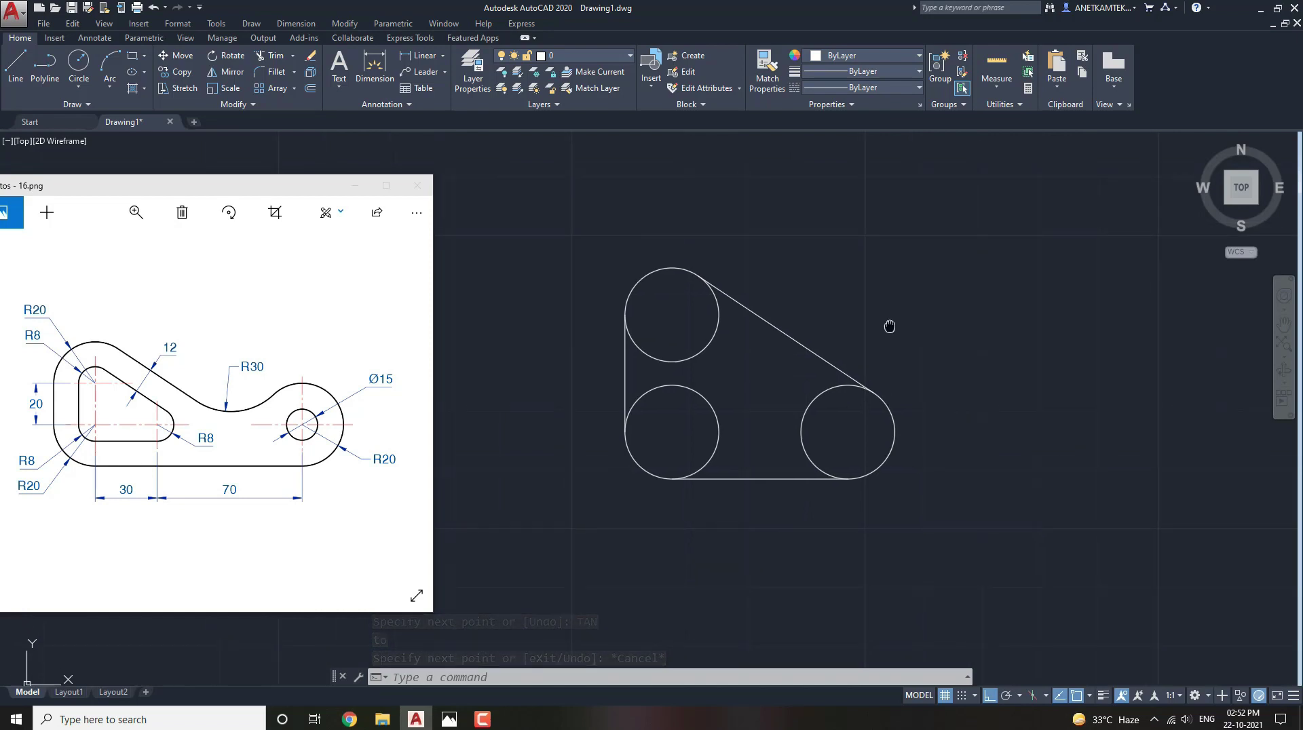
Trim the inner arcs of the three circles to leave one rounded outline.
{"action": "type", "text": "tr"}
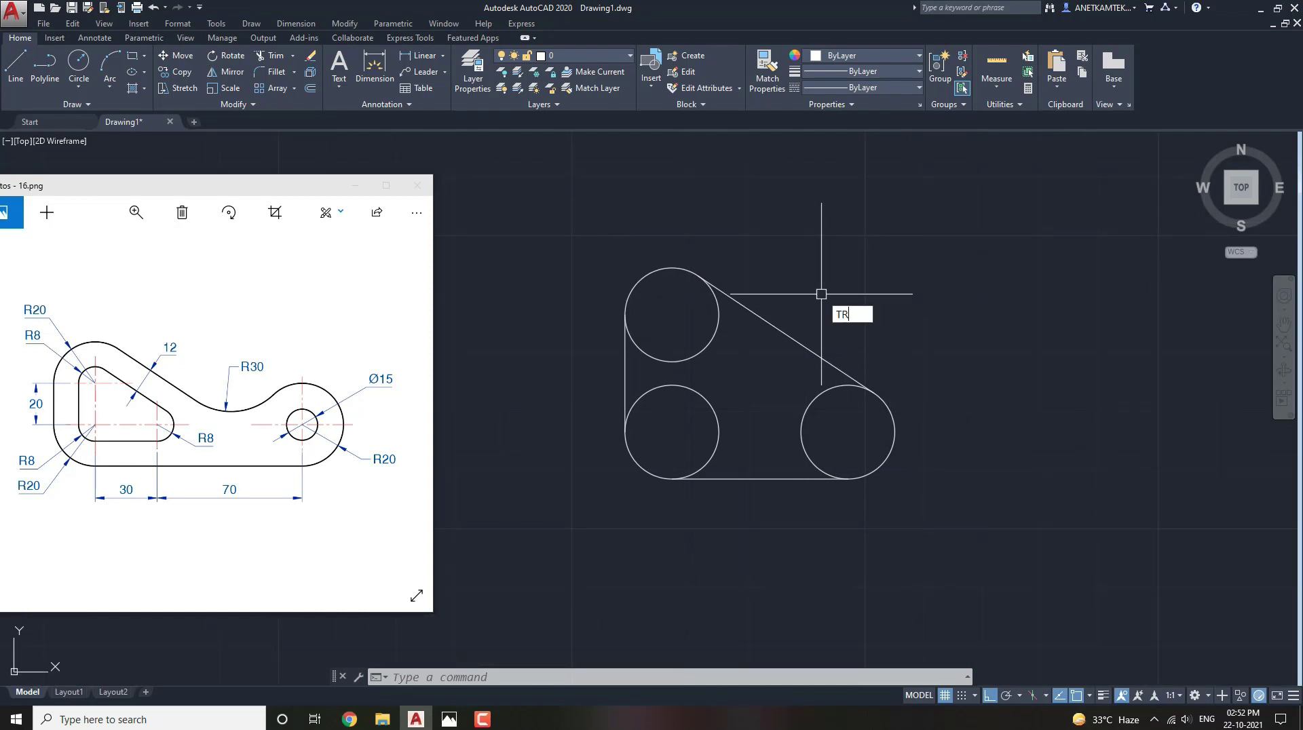
{"action": "key", "text": "Return"}
{"action": "key", "text": "Return"}
{"action": "left_click", "coordinate": [824, 414]}
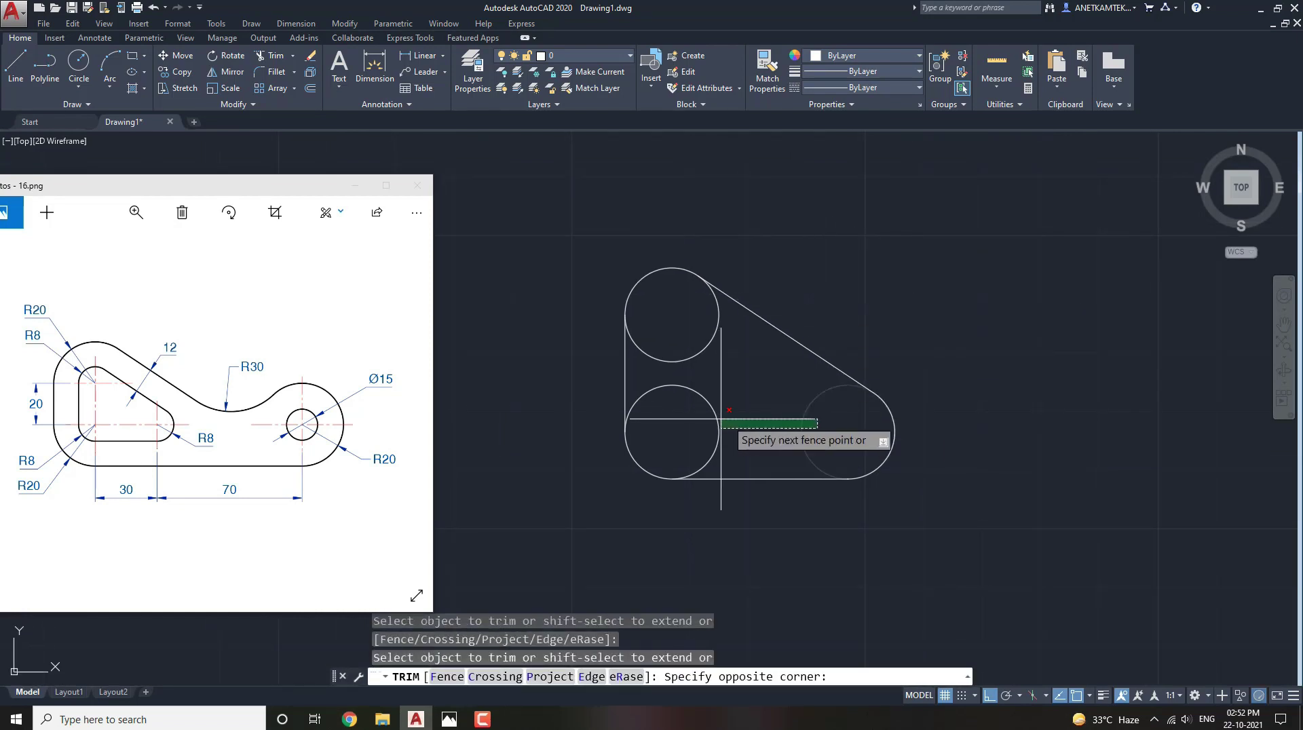
{"action": "left_click", "coordinate": [650, 437]}
{"action": "left_click", "coordinate": [686, 375]}
{"action": "left_click", "coordinate": [671, 349]}
{"action": "key", "text": "Escape"}
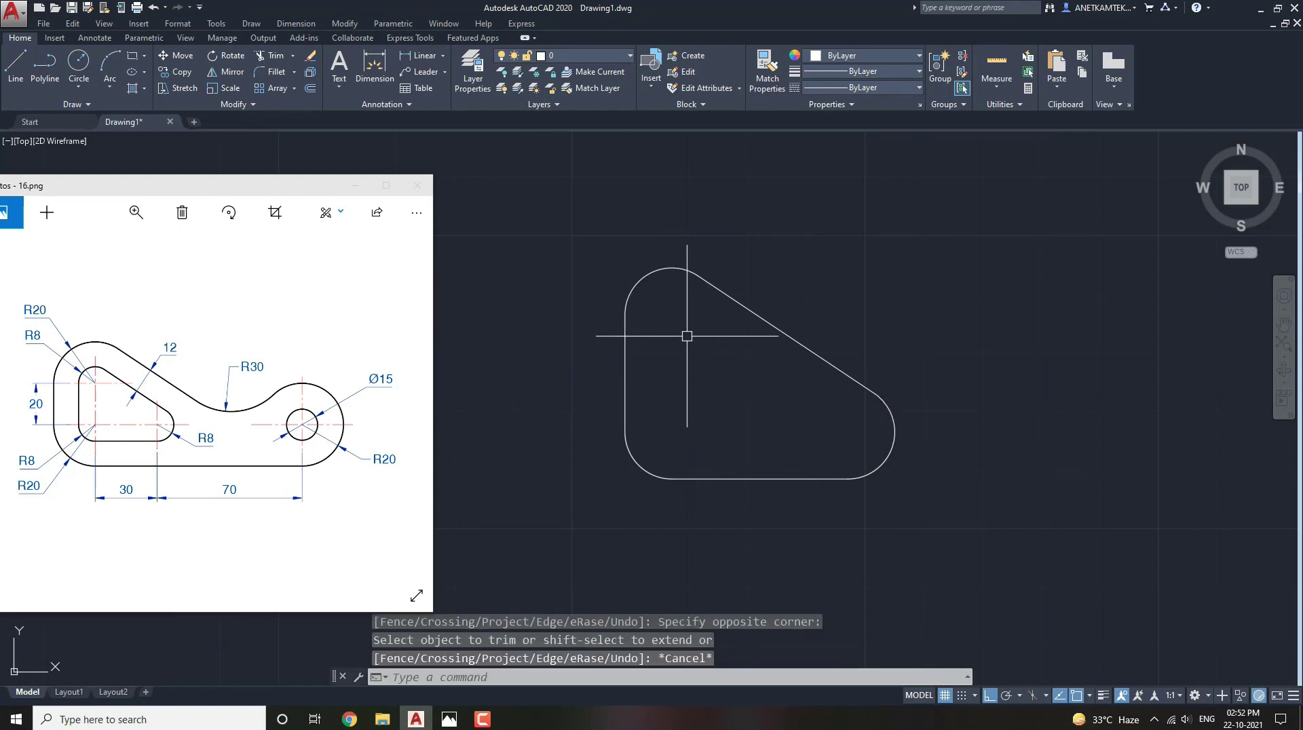
{"action": "scroll", "coordinate": [722, 350], "scroll_direction": "down", "scroll_amount": 1}
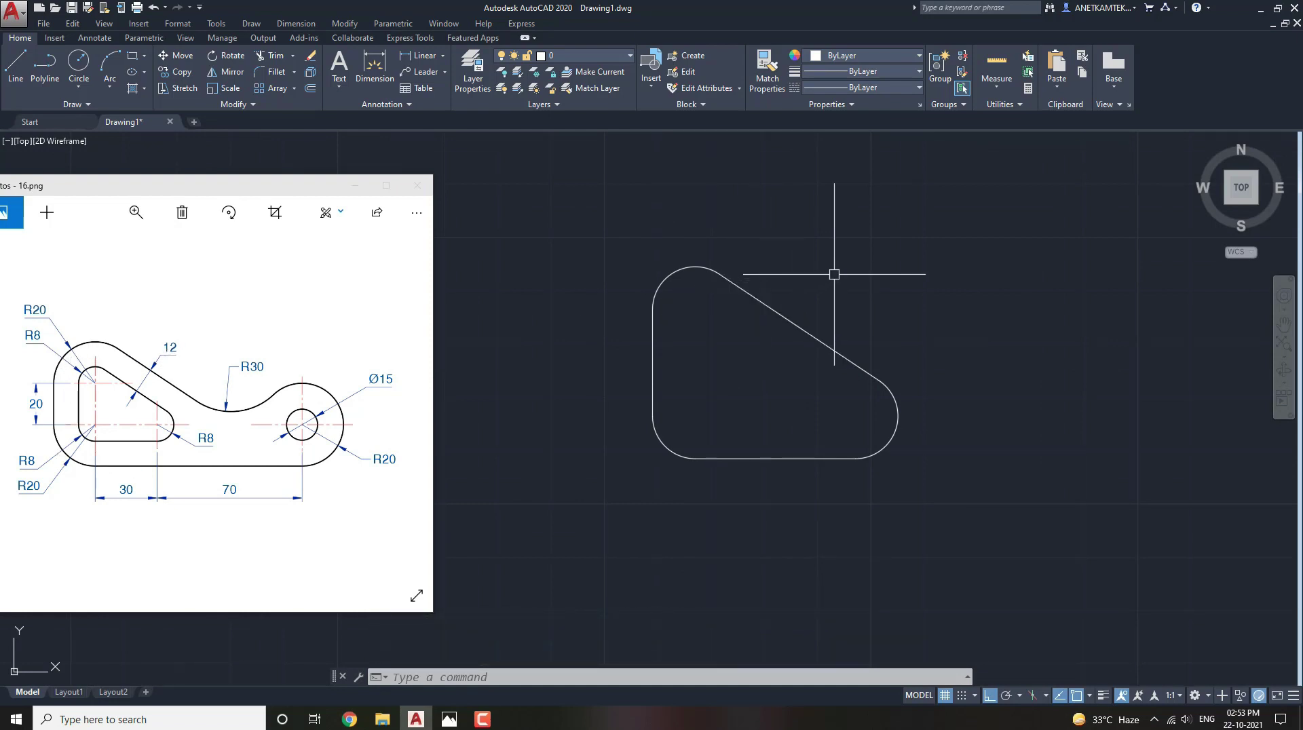
Offset the top-left arc and left edge 12 units outward.
{"action": "type", "text": "o"}
{"action": "key", "text": "Return"}
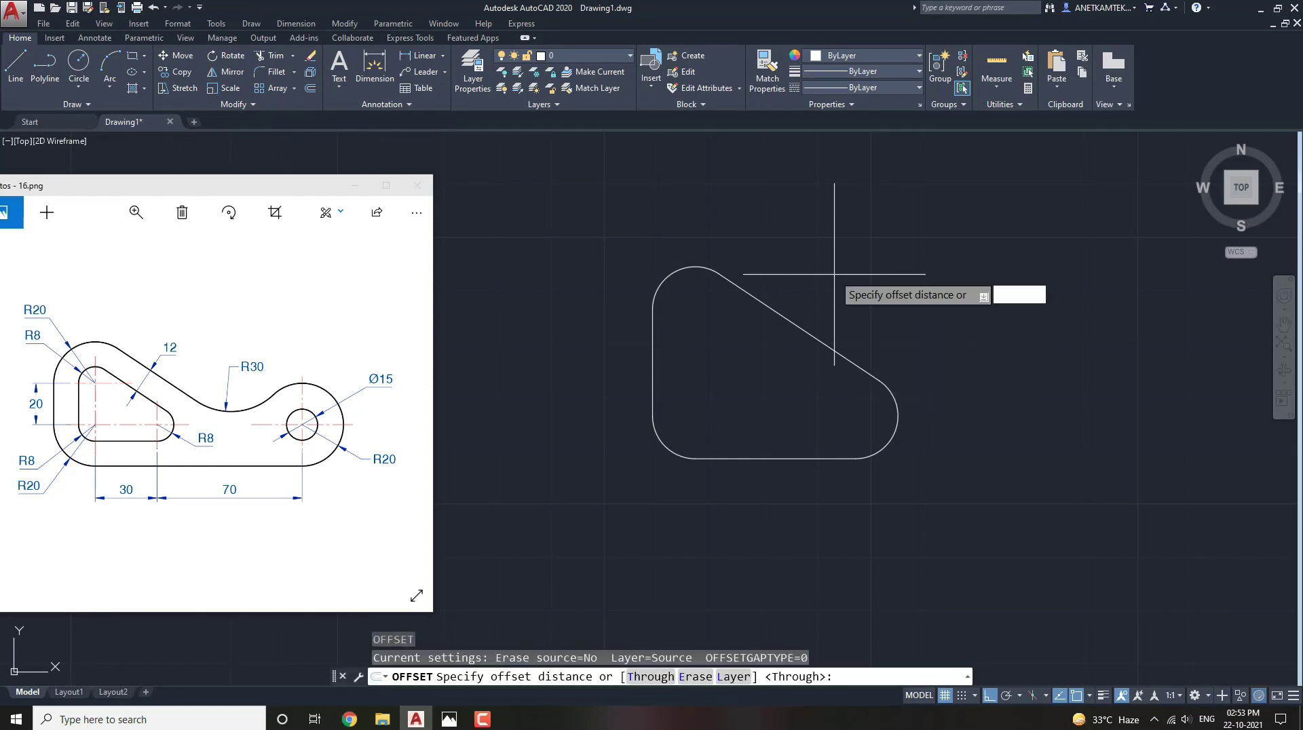
{"action": "type", "text": "12"}
{"action": "key", "text": "Return"}
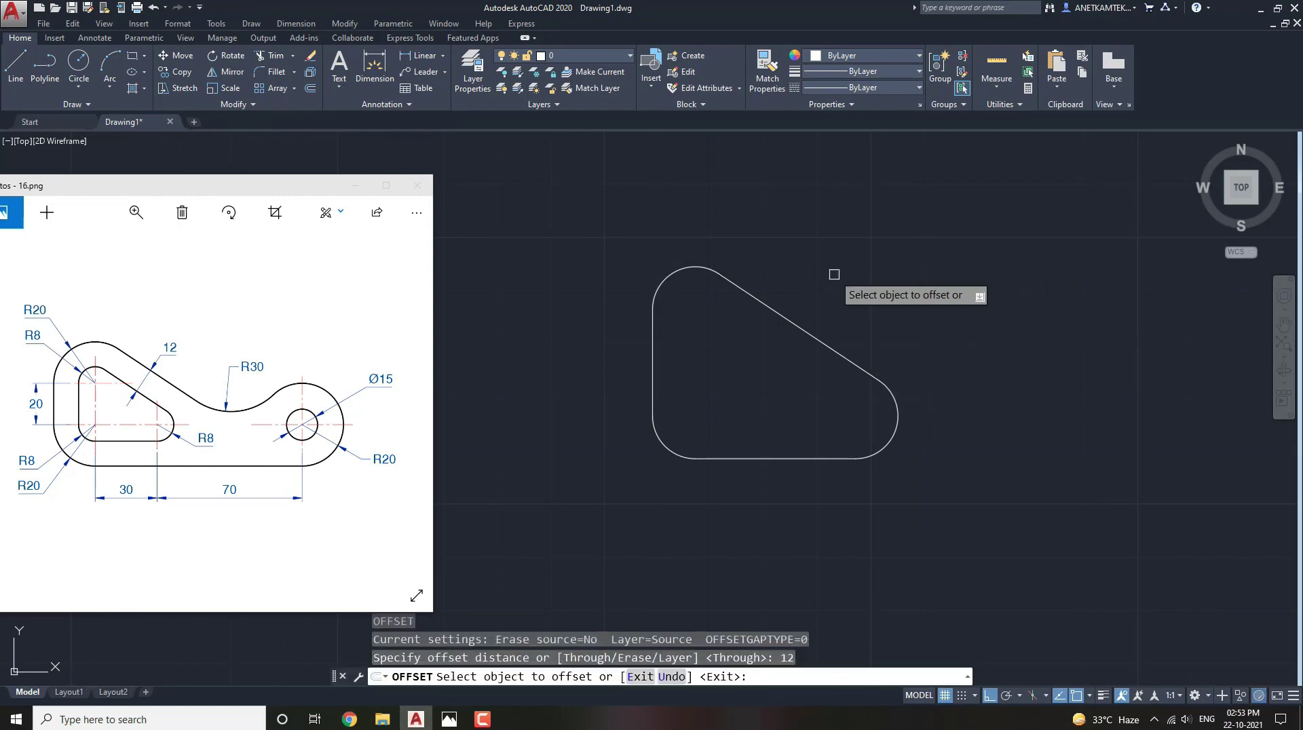
{"action": "left_click", "coordinate": [675, 275]}
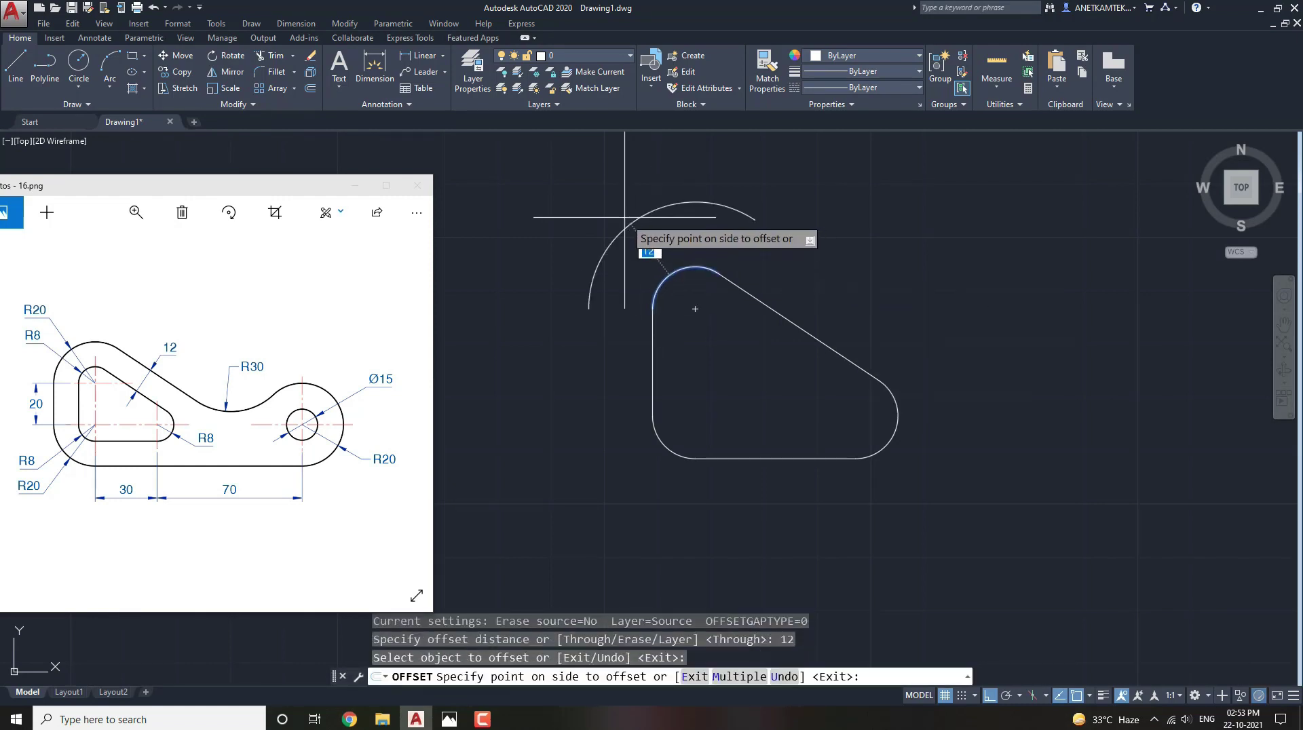
{"action": "left_click", "coordinate": [613, 207]}
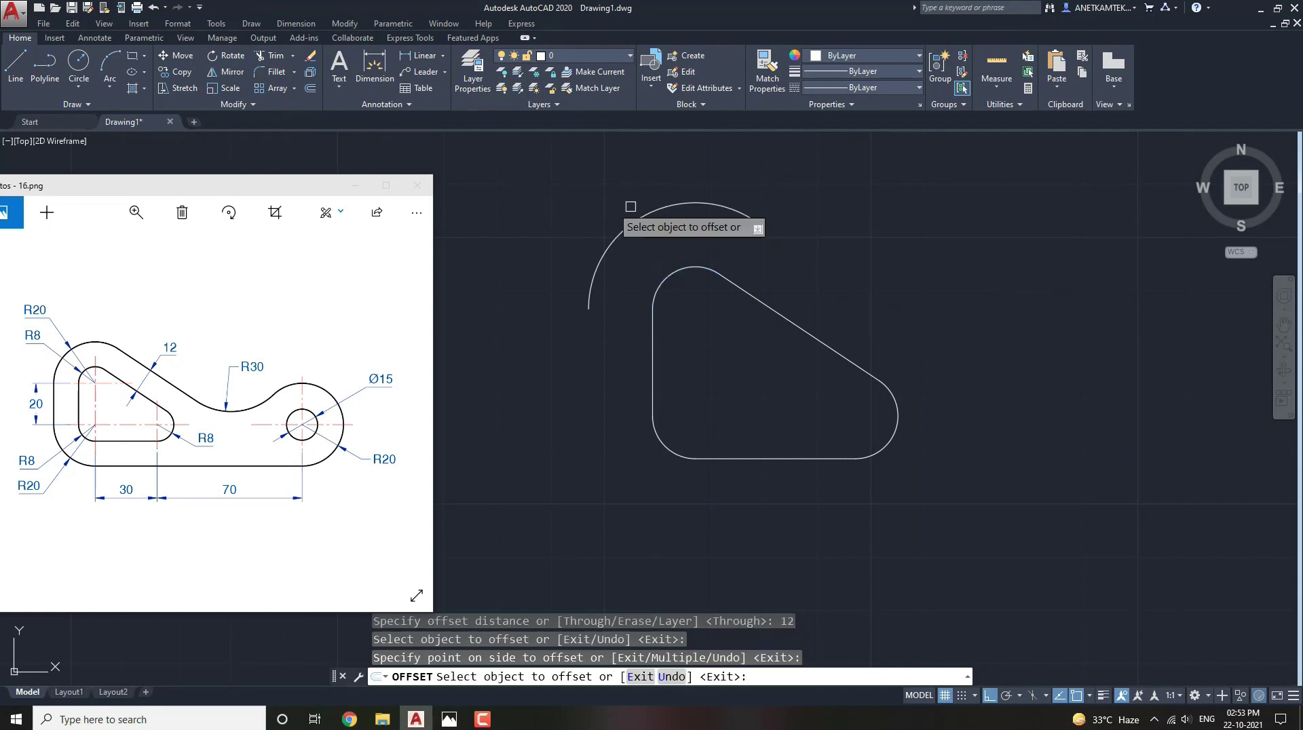
{"action": "left_click", "coordinate": [652, 356]}
{"action": "left_click", "coordinate": [581, 364]}
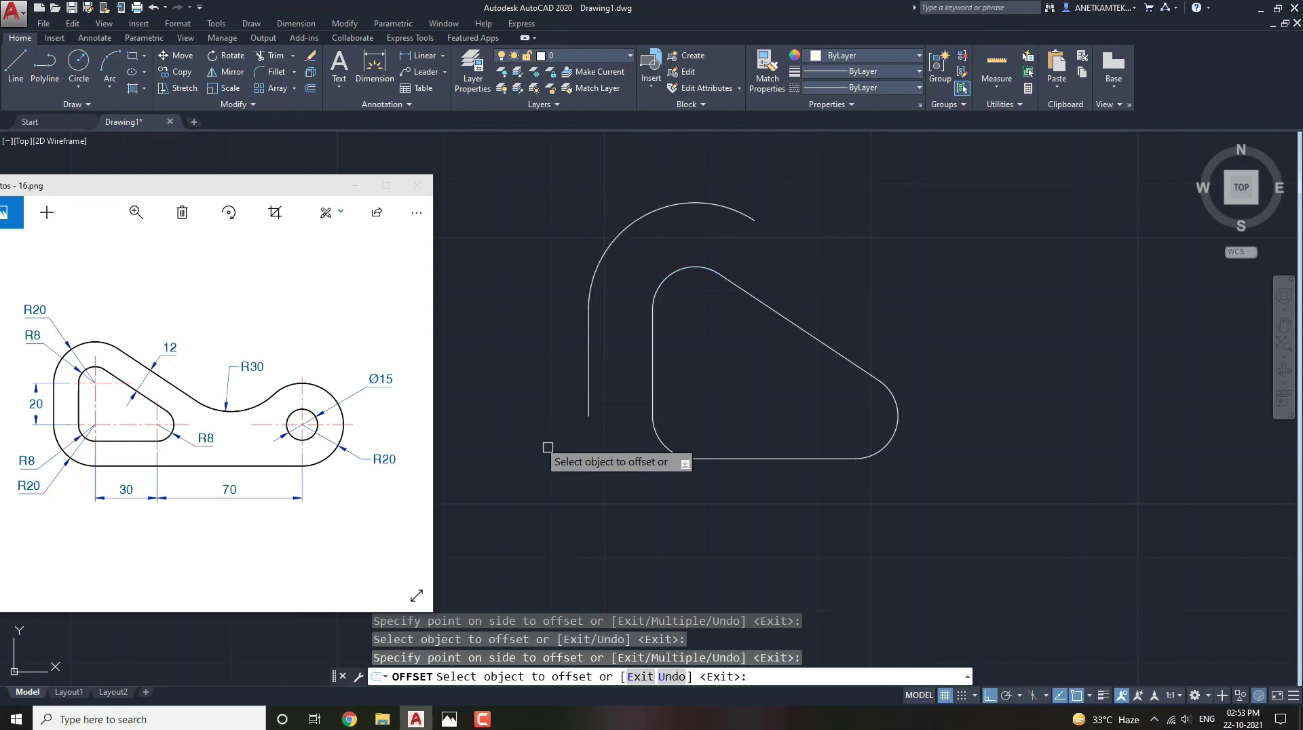
Offset the bottom-left arc, bottom edge and diagonal edge 12 units outward too.
{"action": "left_click", "coordinate": [655, 444]}
{"action": "left_click", "coordinate": [572, 480]}
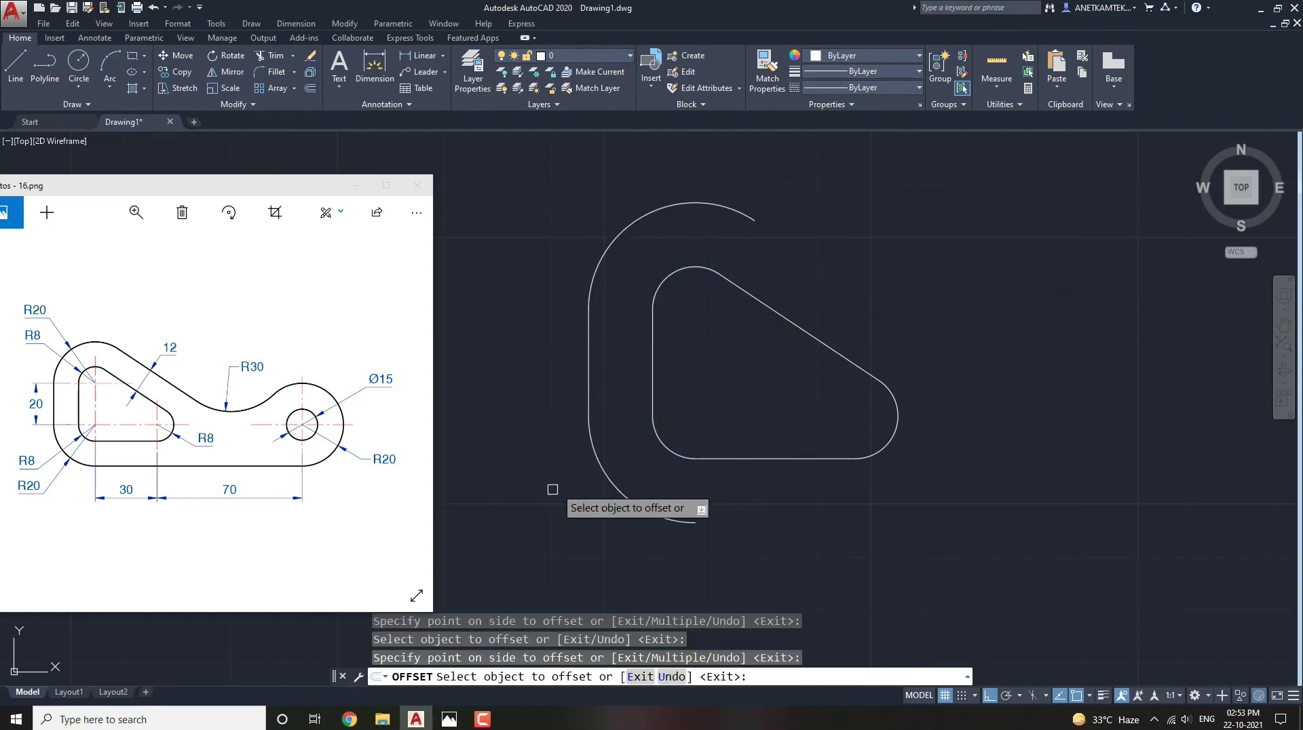
{"action": "left_click", "coordinate": [760, 460]}
{"action": "left_click", "coordinate": [758, 524]}
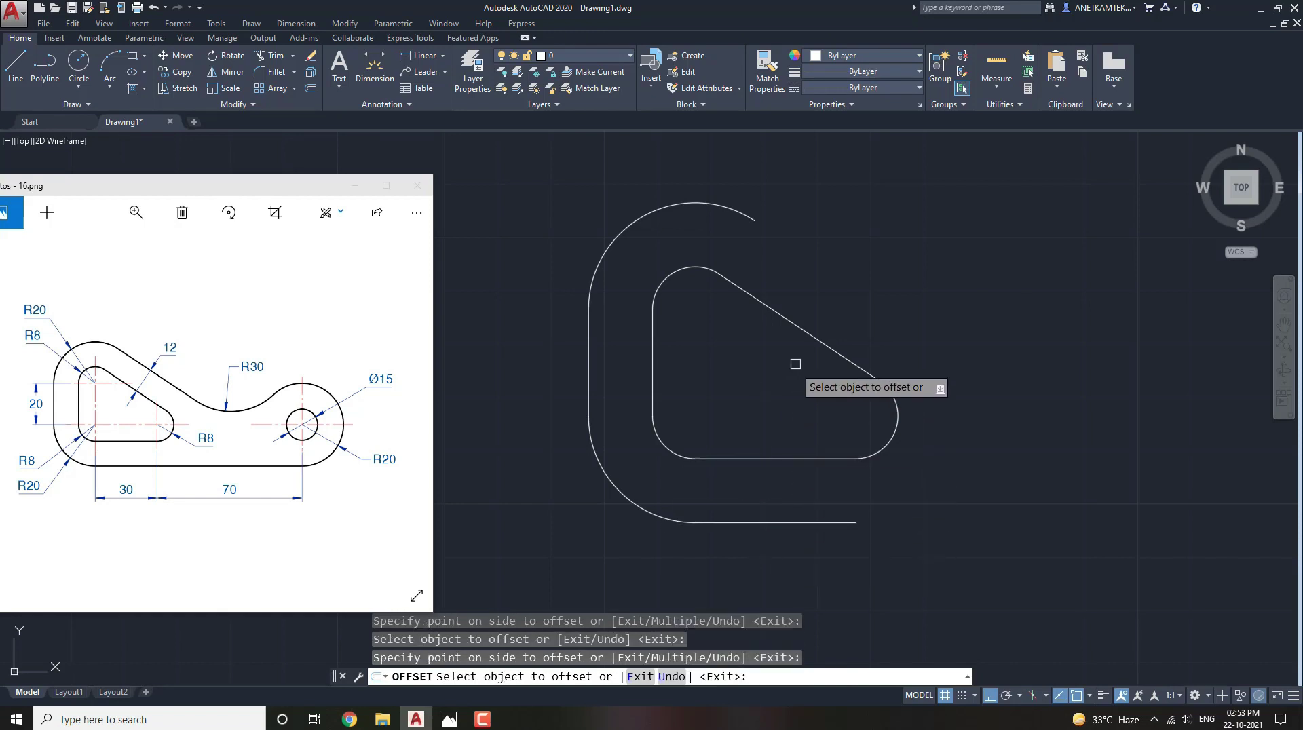
{"action": "left_click", "coordinate": [805, 337]}
{"action": "left_click", "coordinate": [874, 234]}
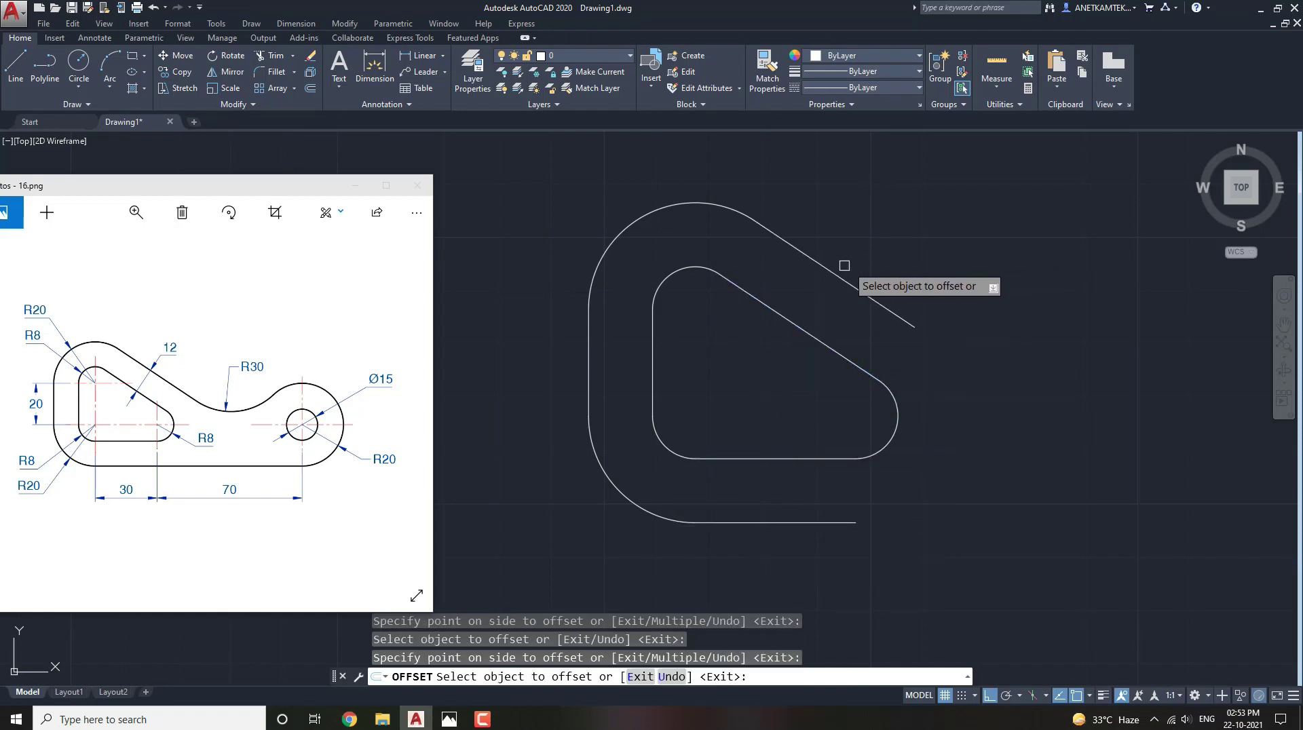
{"action": "key", "text": "Escape"}
{"action": "scroll", "coordinate": [820, 369], "scroll_direction": "down", "scroll_amount": 1}
{"action": "middle_click_drag", "start_coordinate": [819, 369], "coordinate": [684, 359]}
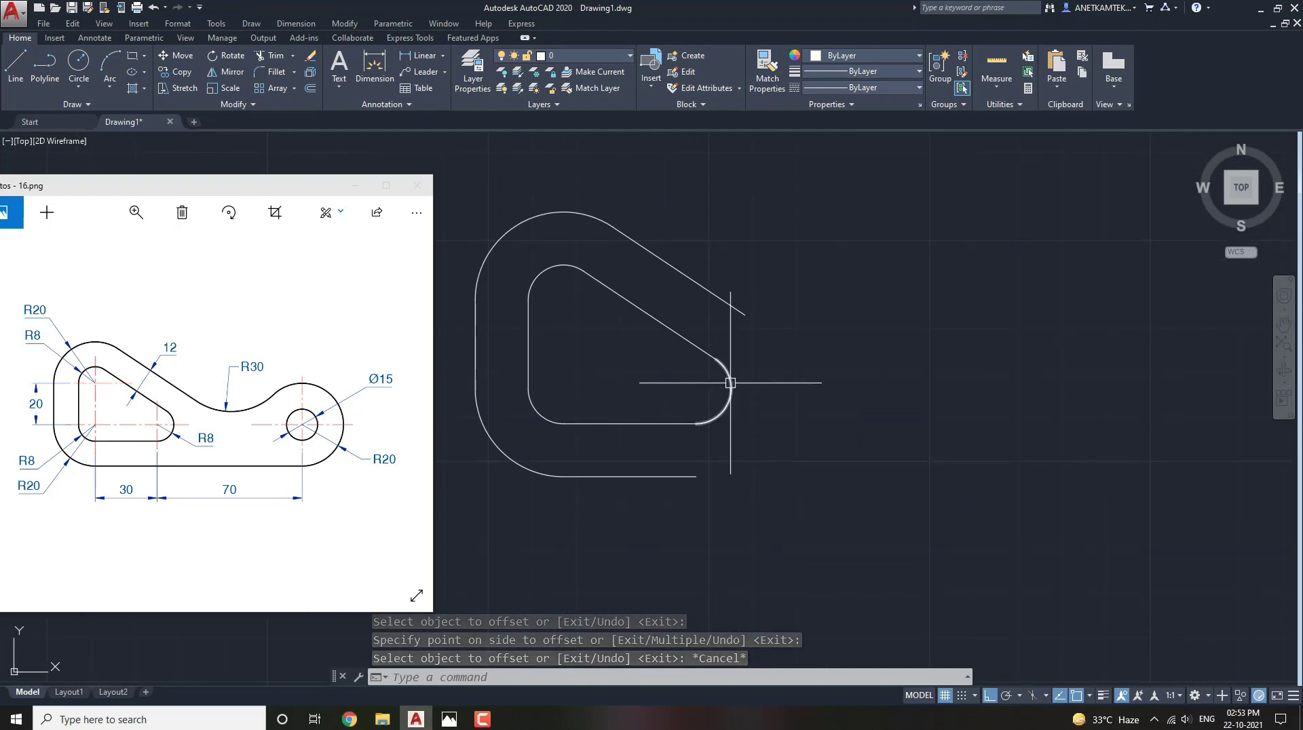
Draw a 70-unit horizontal line rightward from the right arc's centre.
{"action": "left_click", "coordinate": [727, 379]}
{"action": "key", "text": "Escape"}
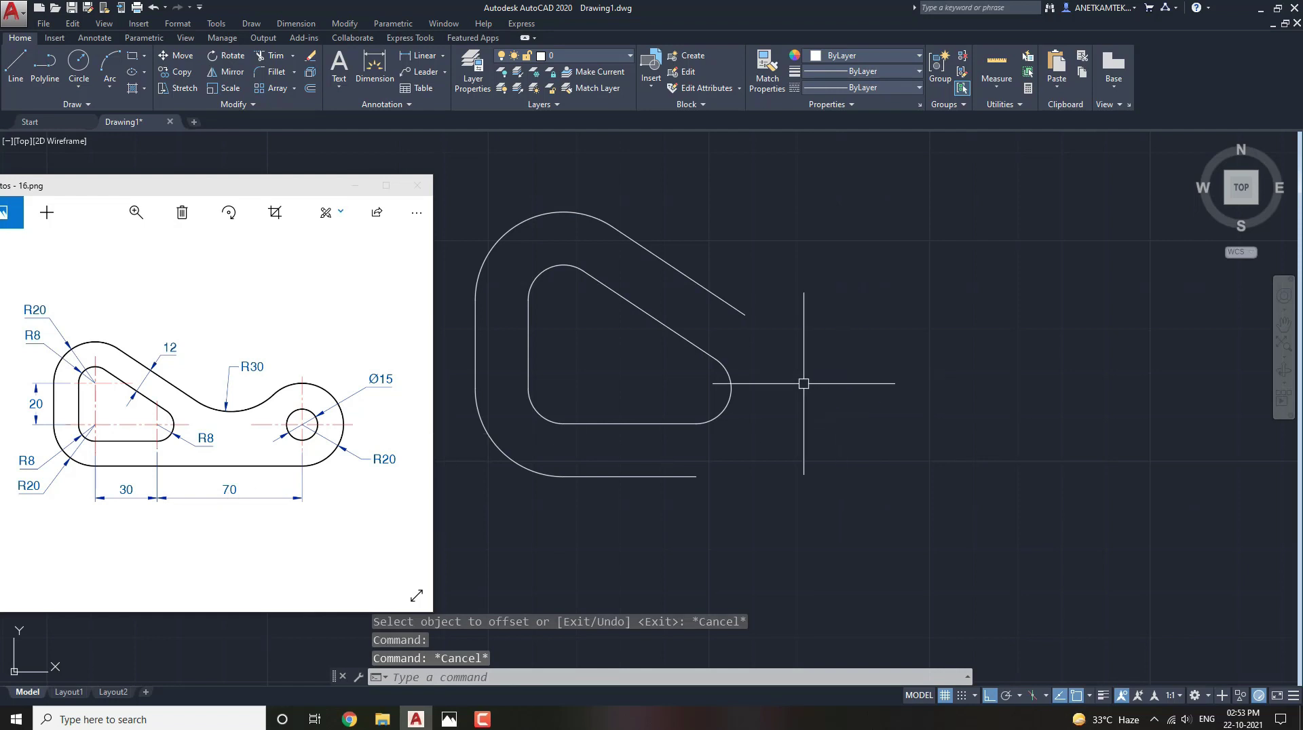
{"action": "type", "text": "L"}
{"action": "key", "text": "Return"}
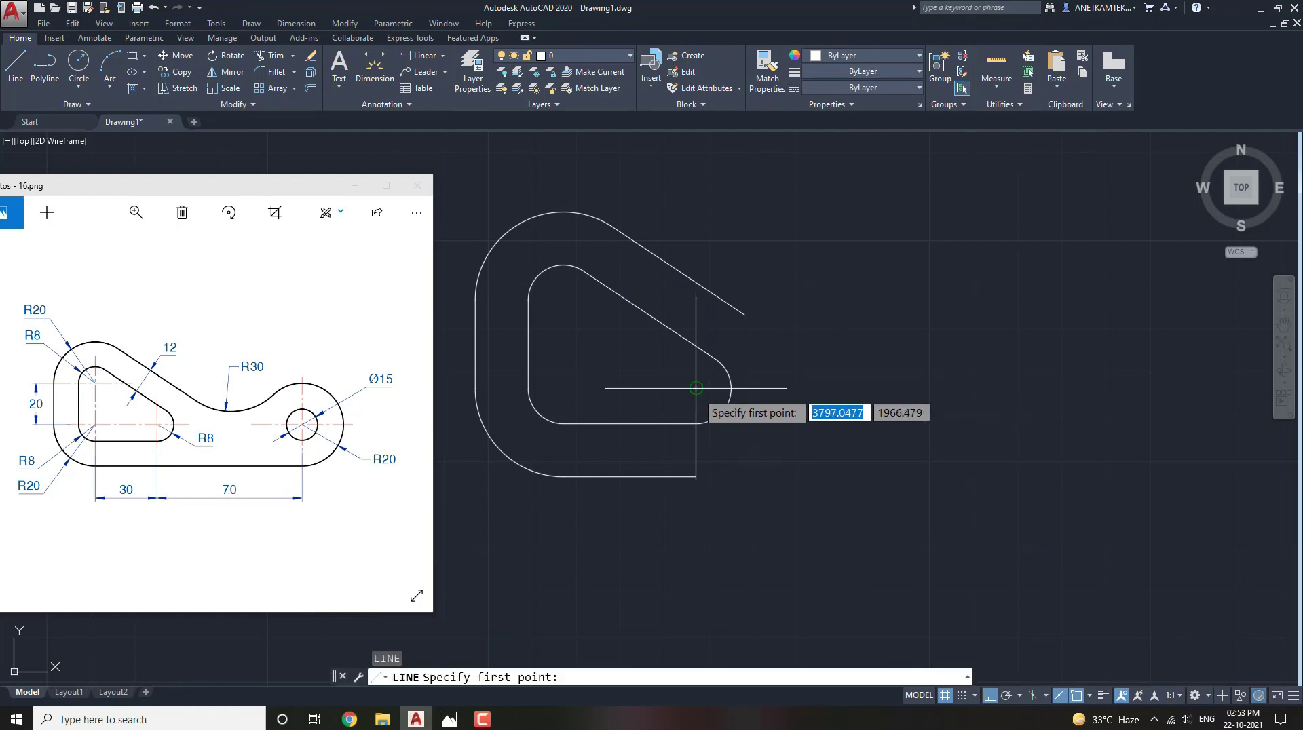
{"action": "left_click", "coordinate": [695, 388]}
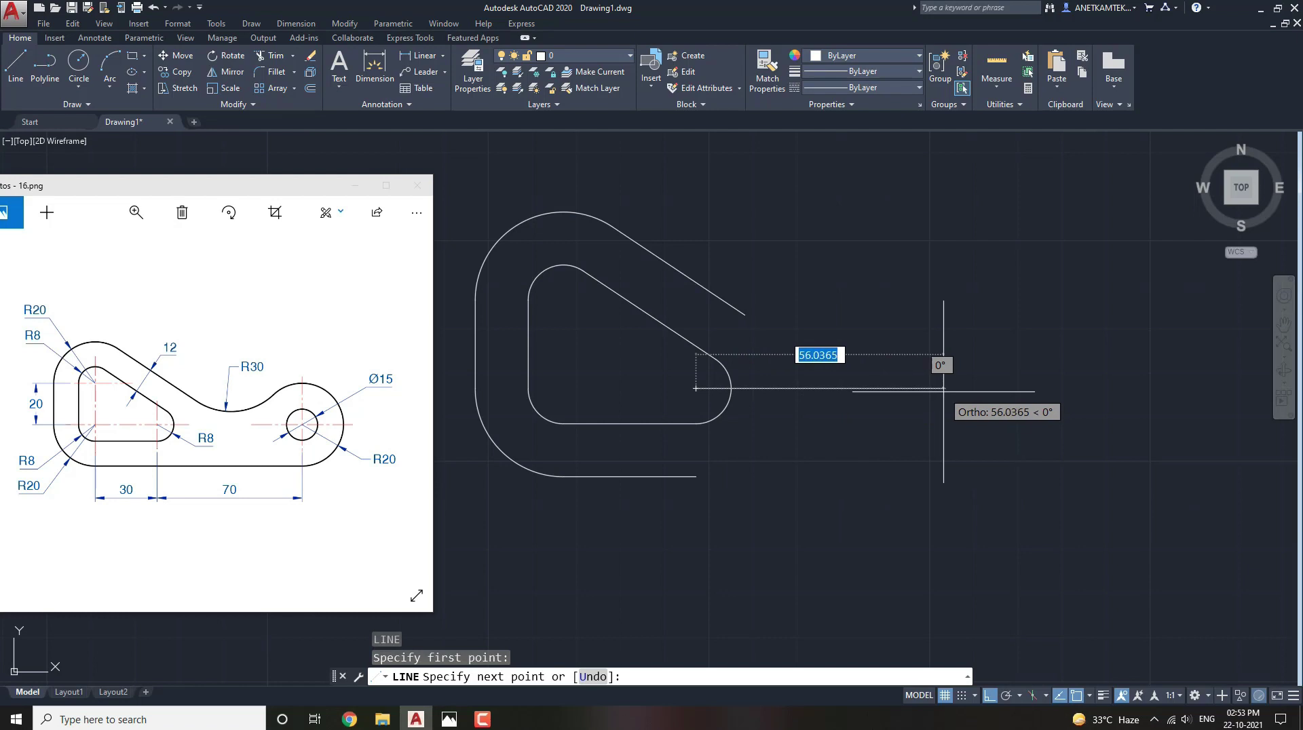
{"action": "type", "text": "70"}
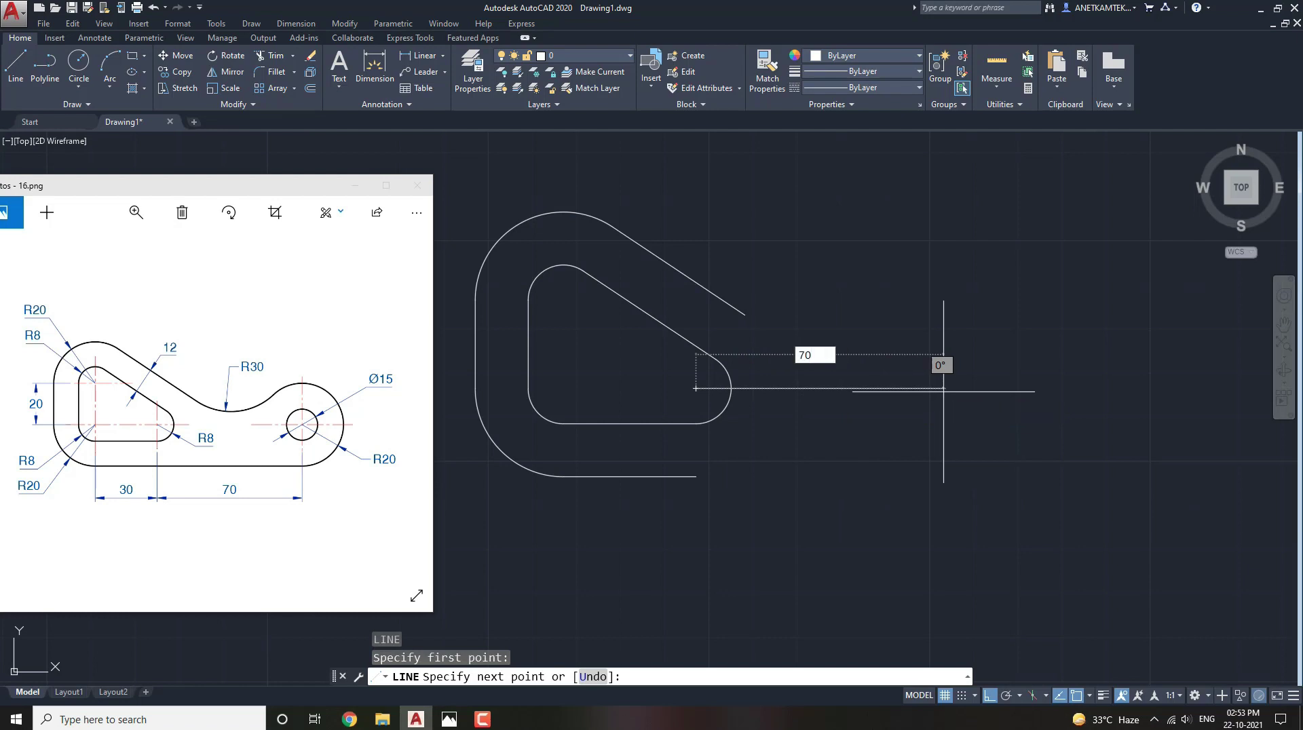
{"action": "key", "text": "Return"}
{"action": "key", "text": "Escape"}
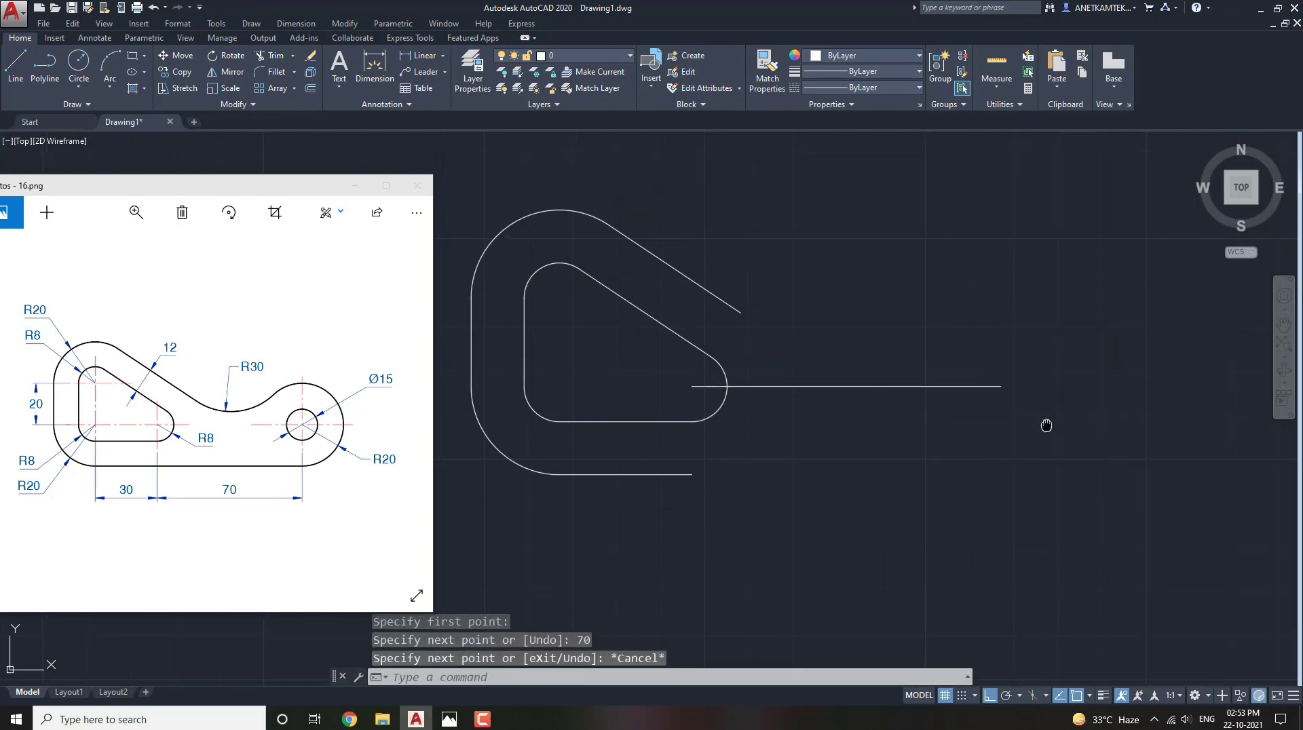
{"action": "mouse_move", "coordinate": [392, 411]}
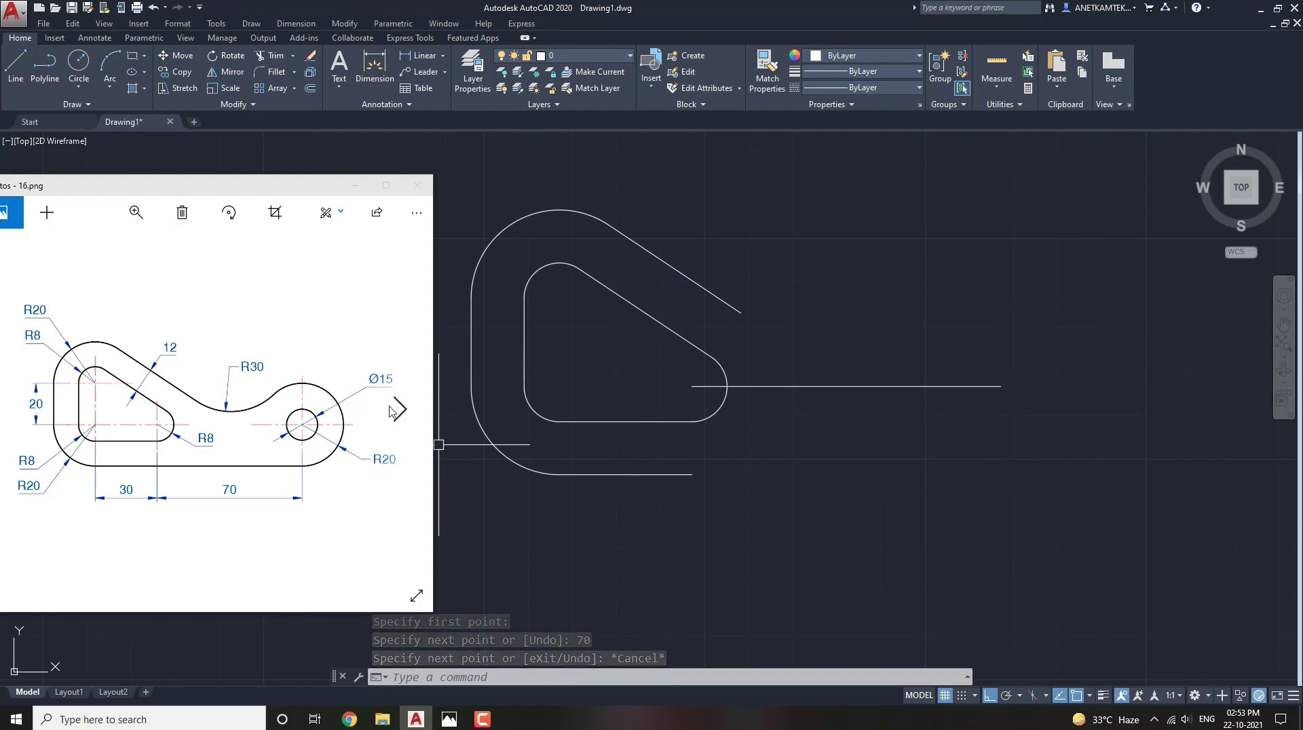
Draw a diameter-15 circle centred on the right end of the 70-unit line.
{"action": "type", "text": "c"}
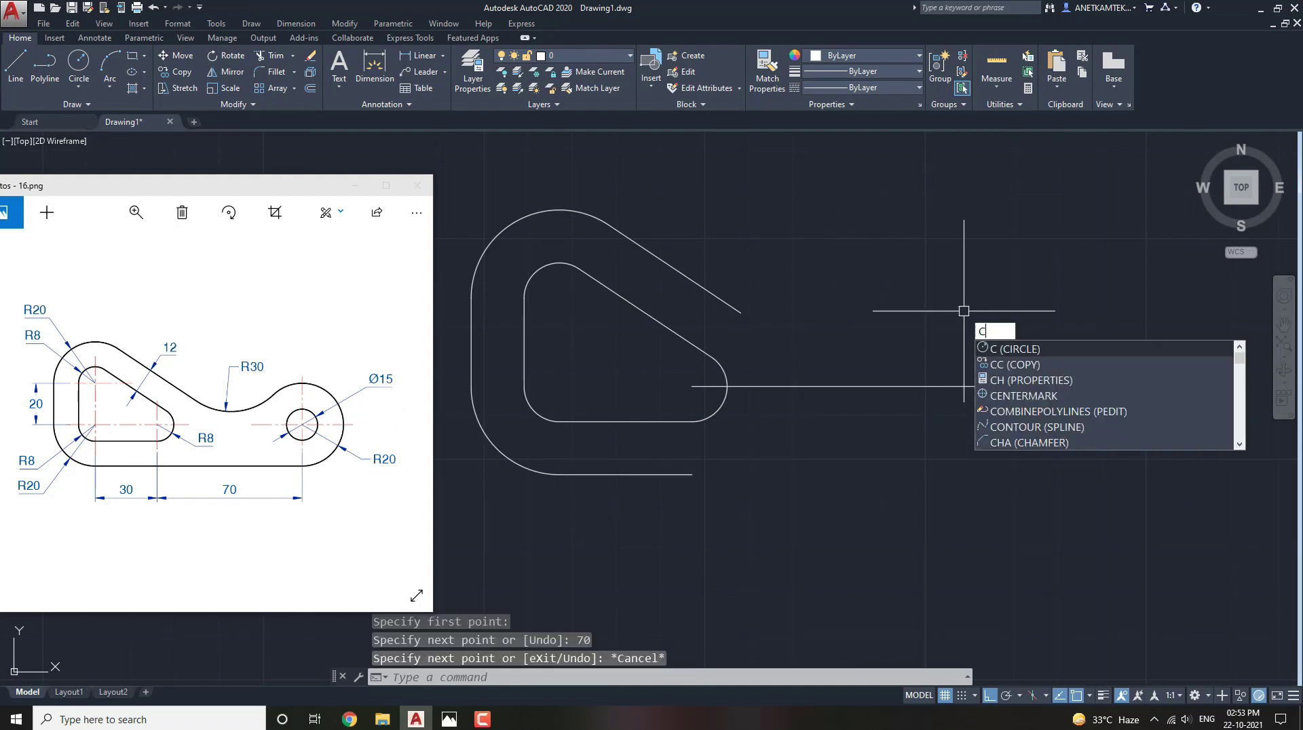
{"action": "key", "text": "Return"}
{"action": "left_click", "coordinate": [1001, 386]}
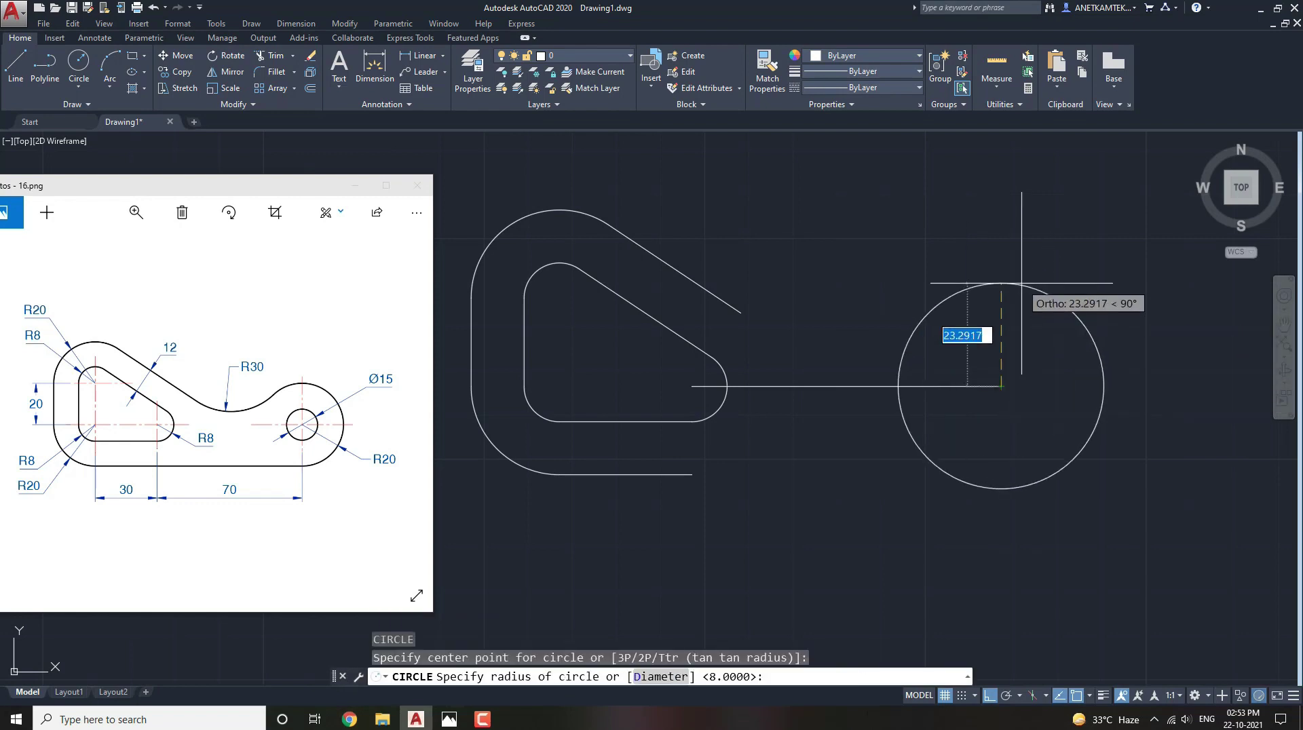
{"action": "type", "text": "d"}
{"action": "key", "text": "Return"}
{"action": "type", "text": "15"}
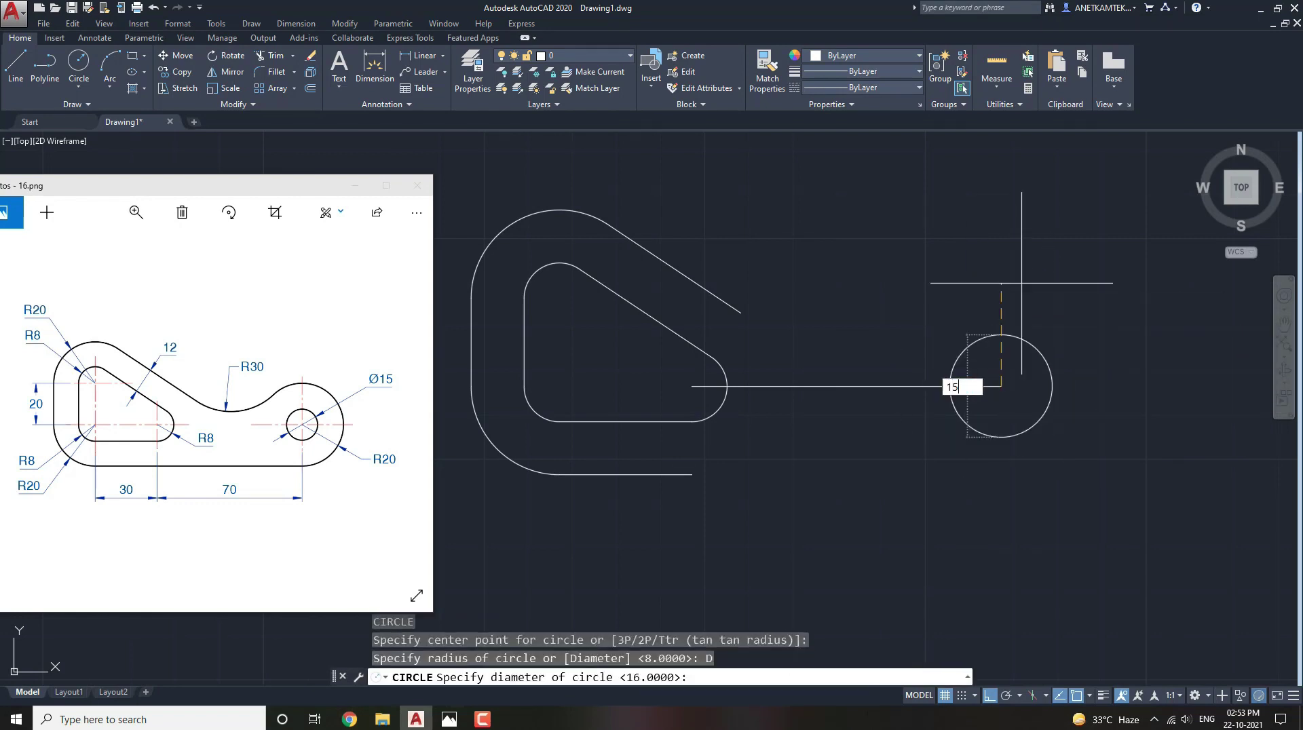
{"action": "key", "text": "Return"}
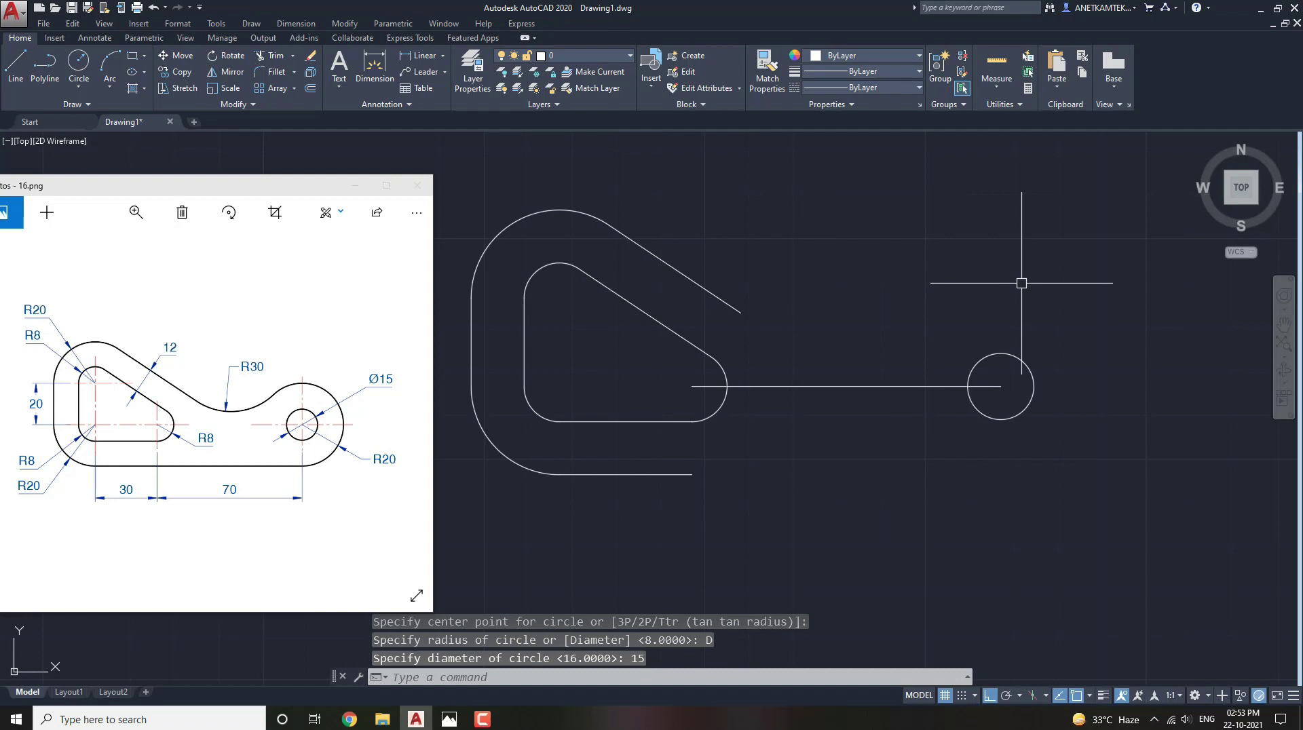
Add a concentric circle of radius 20 around the hole.
{"action": "key", "text": "Return"}
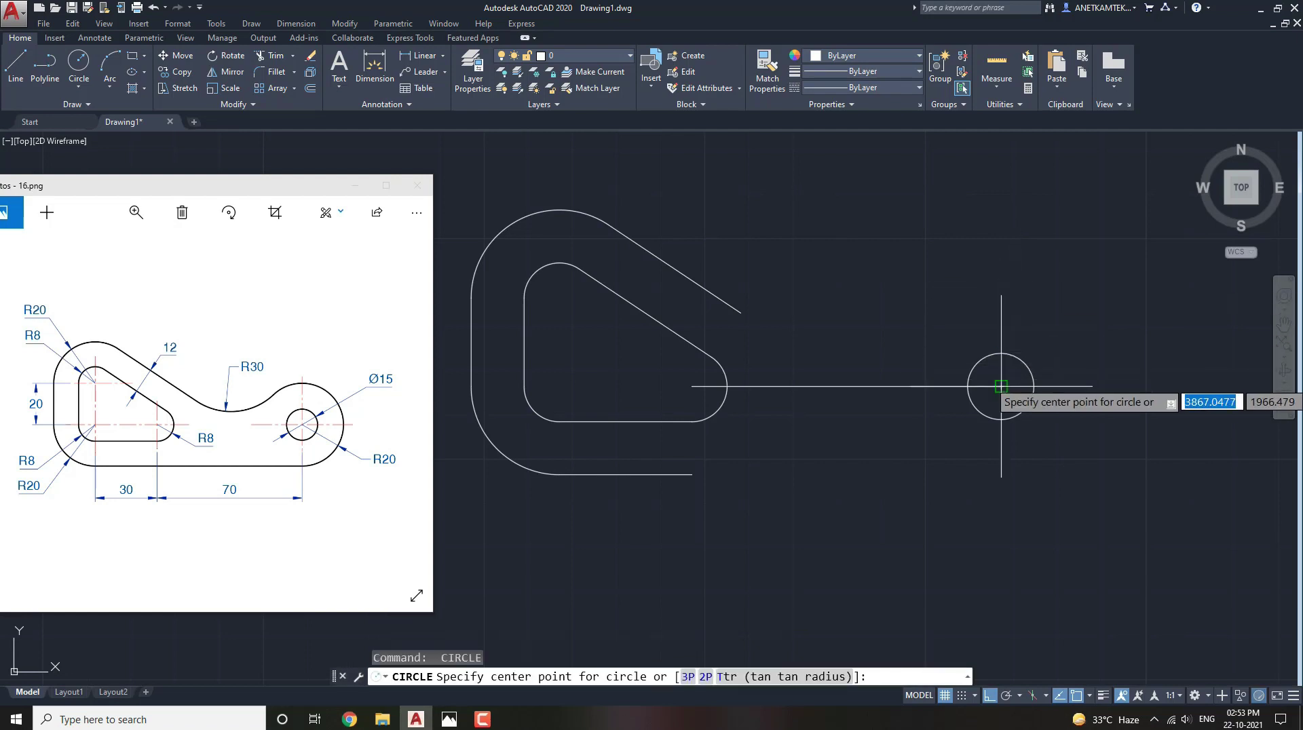
{"action": "left_click", "coordinate": [1001, 387]}
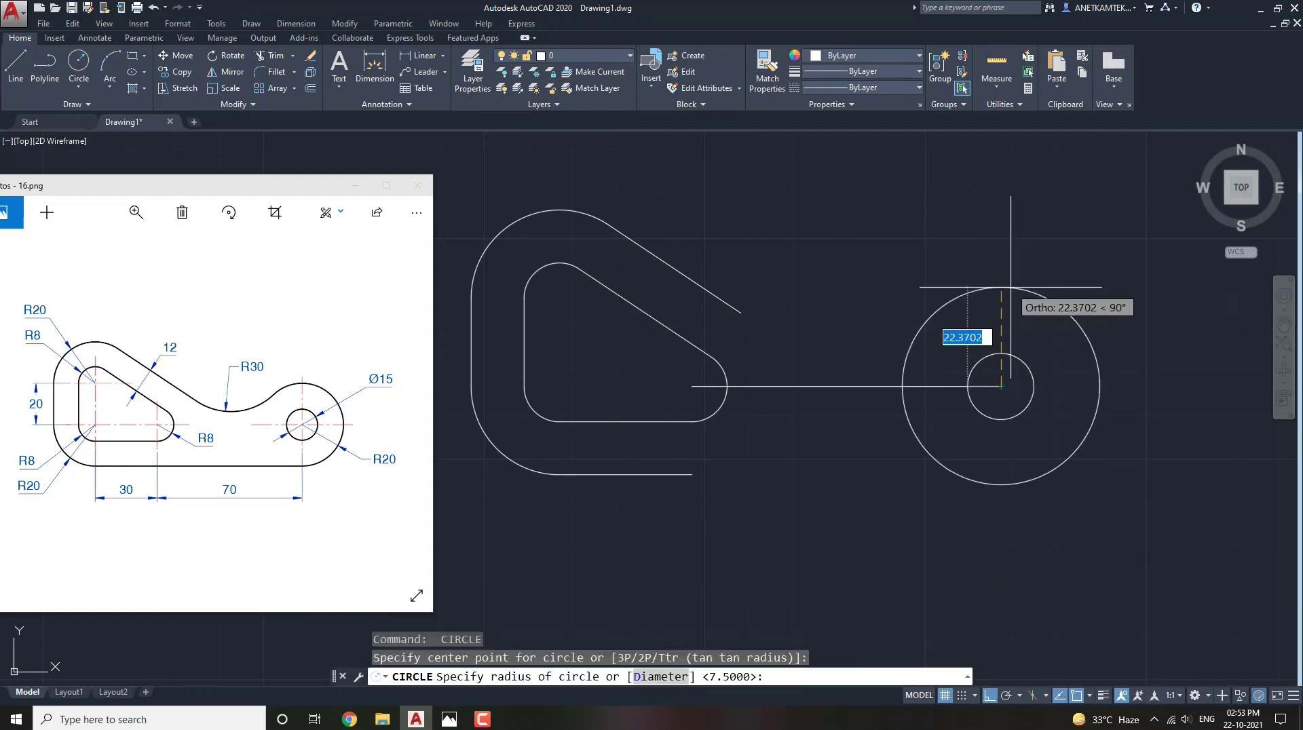
{"action": "type", "text": "20"}
{"action": "key", "text": "Return"}
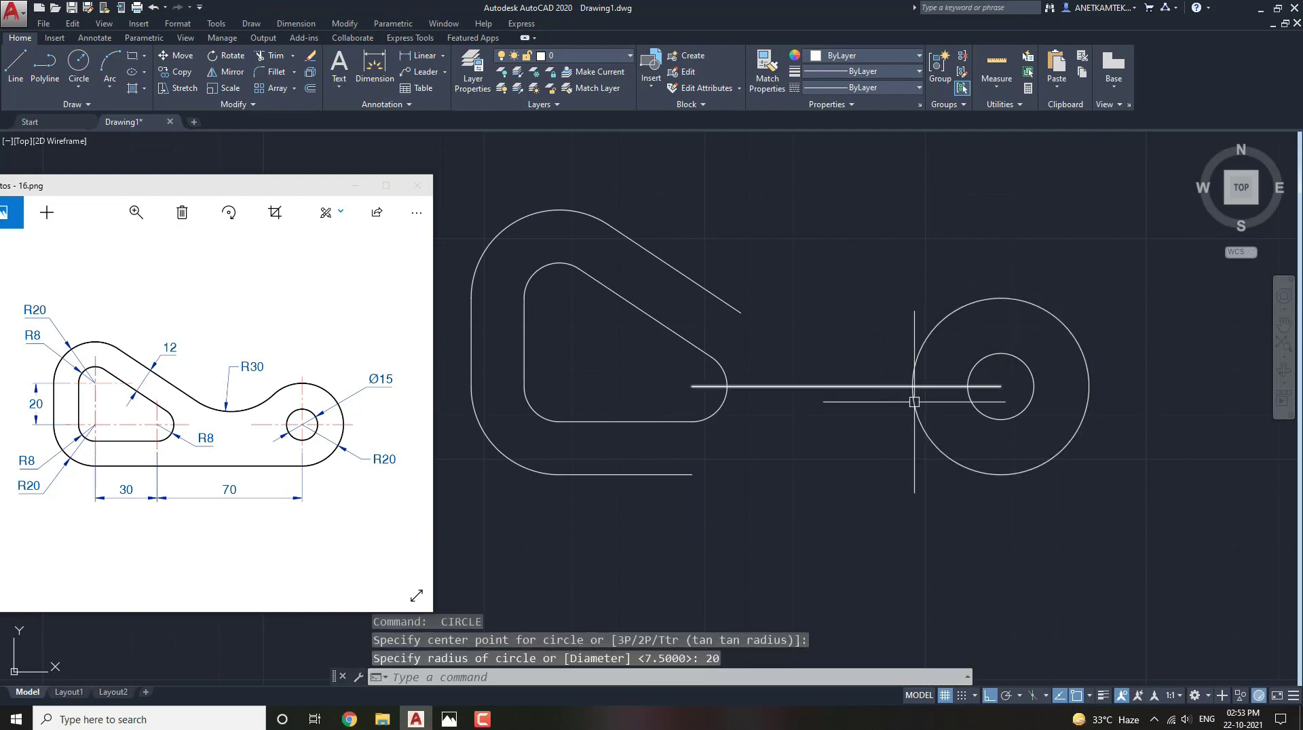
{"action": "key", "text": "Escape"}
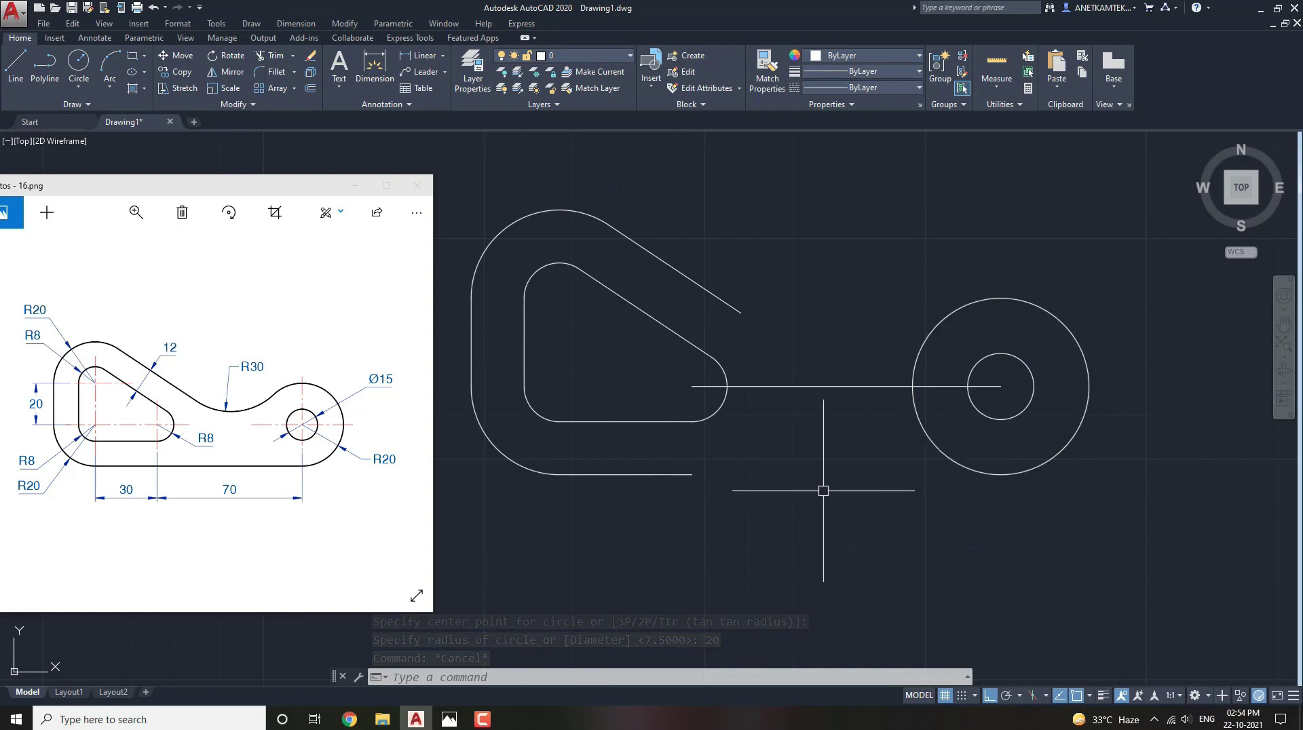
Extend the outer bottom edge rightward to meet the radius-20 circle.
{"action": "type", "text": "EX"}
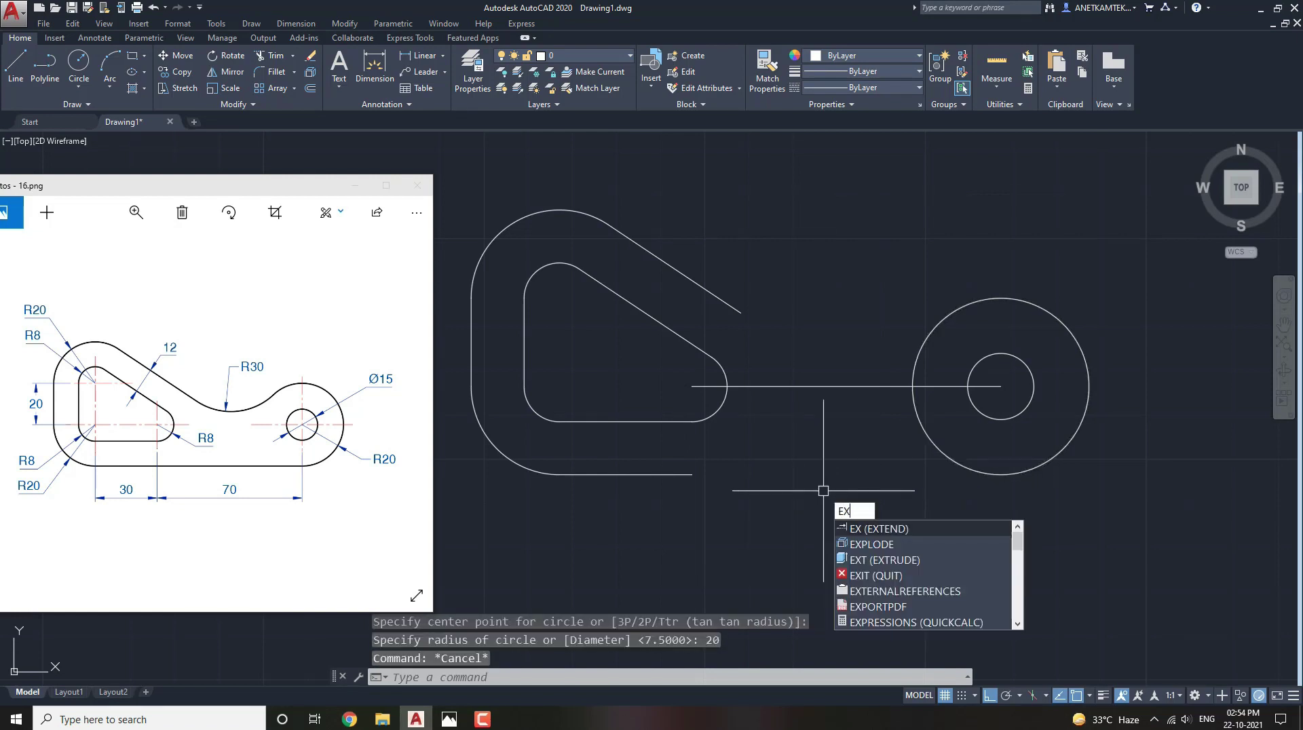
{"action": "key", "text": "Return"}
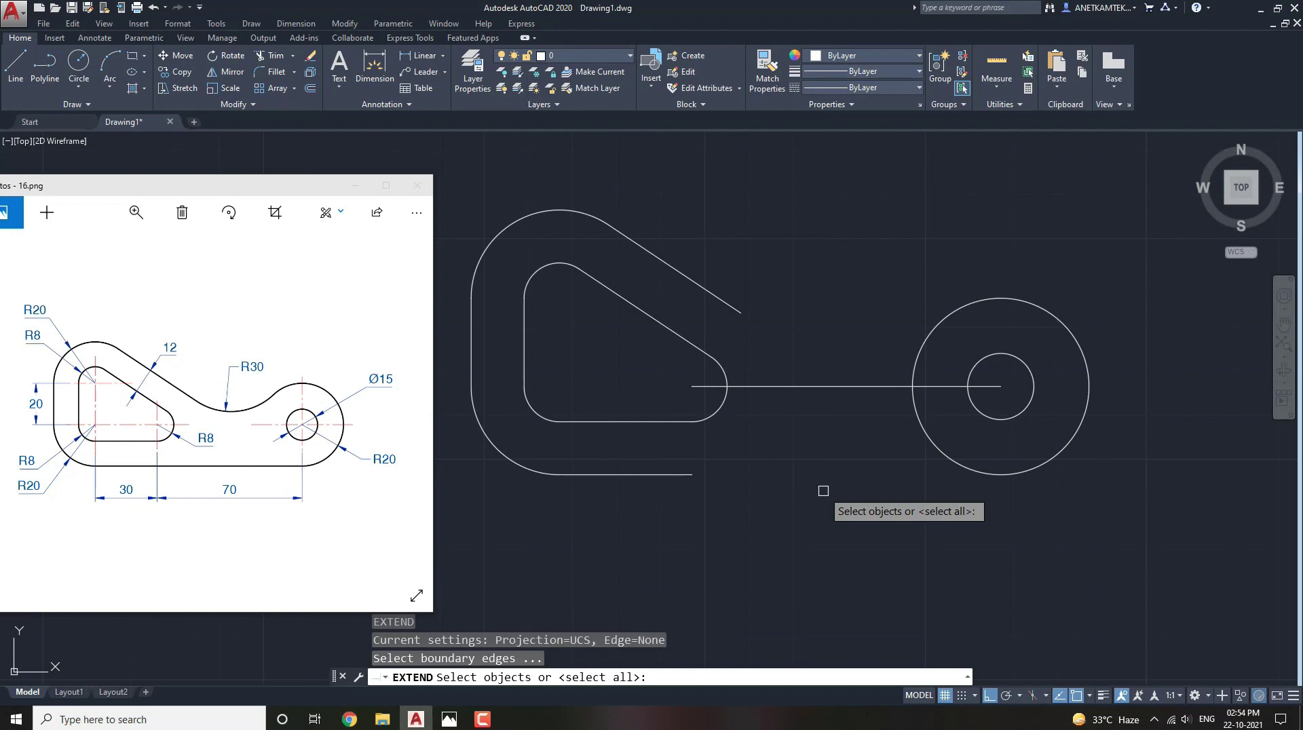
{"action": "key", "text": "Return"}
{"action": "left_click", "coordinate": [690, 472]}
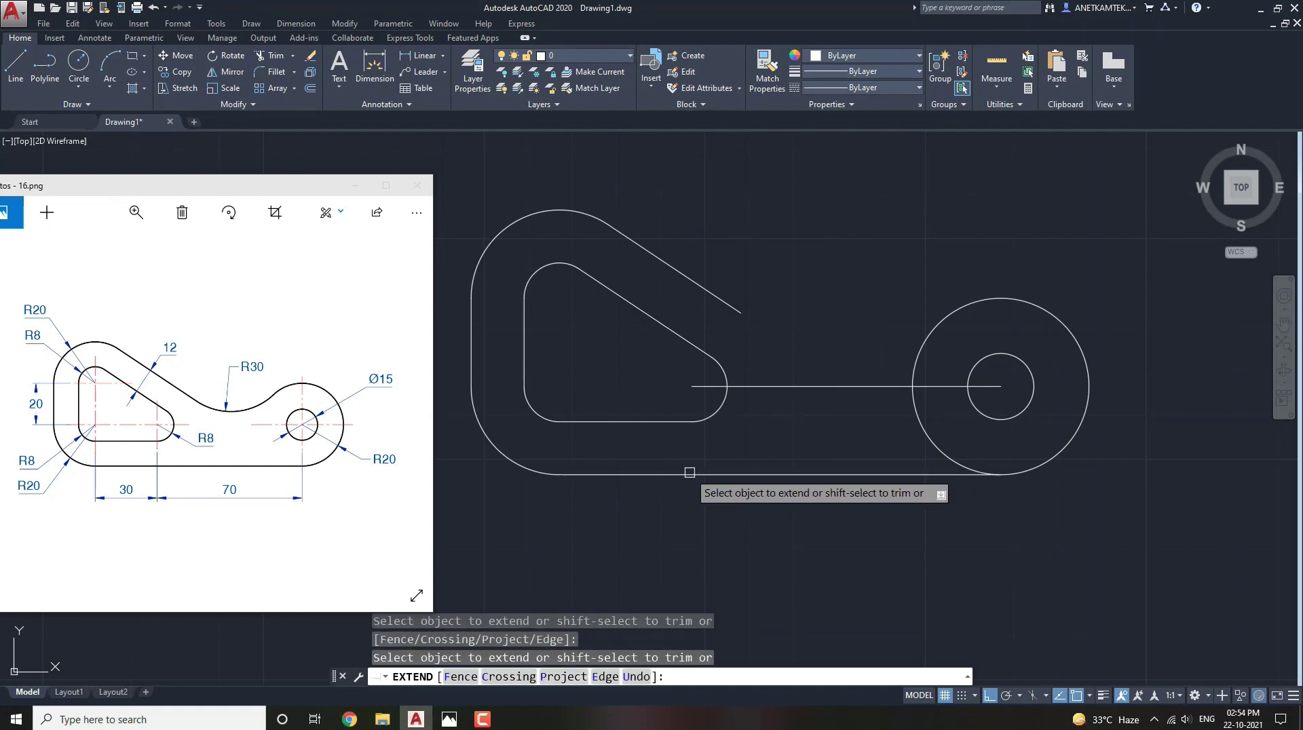
{"action": "key", "text": "Escape"}
{"action": "mouse_move", "coordinate": [772, 448]}
{"action": "middle_mouse_down"}
{"action": "mouse_move", "coordinate": [784, 484]}
{"action": "mouse_move", "coordinate": [823, 481]}
{"action": "middle_mouse_up"}
{"action": "type", "text": "F"}
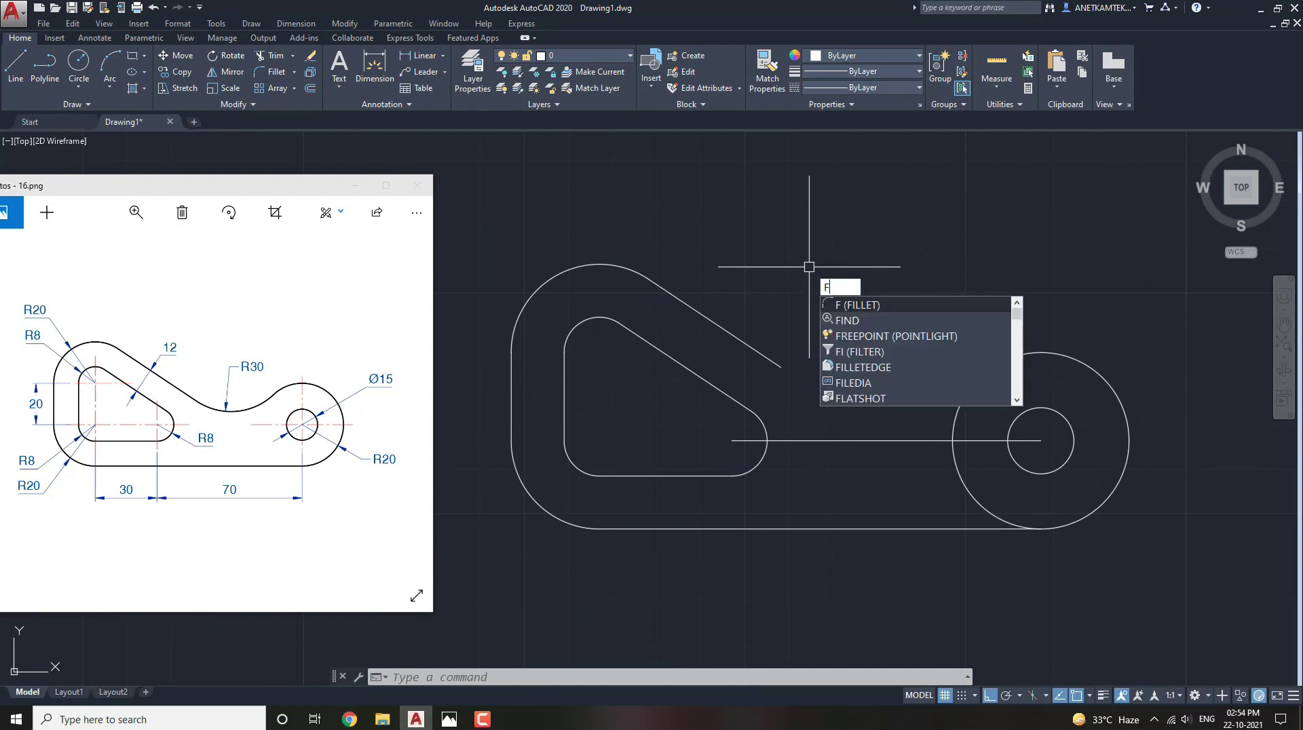
Fillet the slanted outer edge into the radius-20 circle with radius 30.
{"action": "key", "text": "Return"}
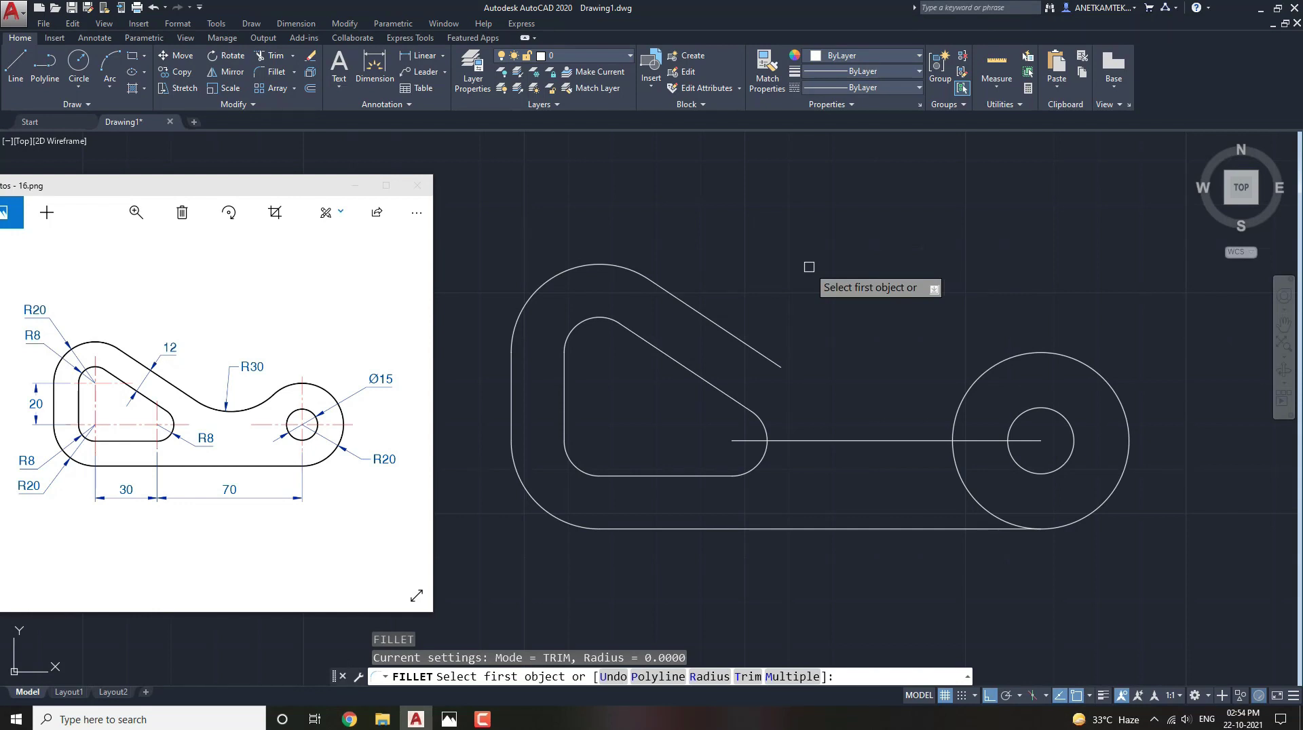
{"action": "type", "text": "r"}
{"action": "key", "text": "Return"}
{"action": "key", "text": "Return"}
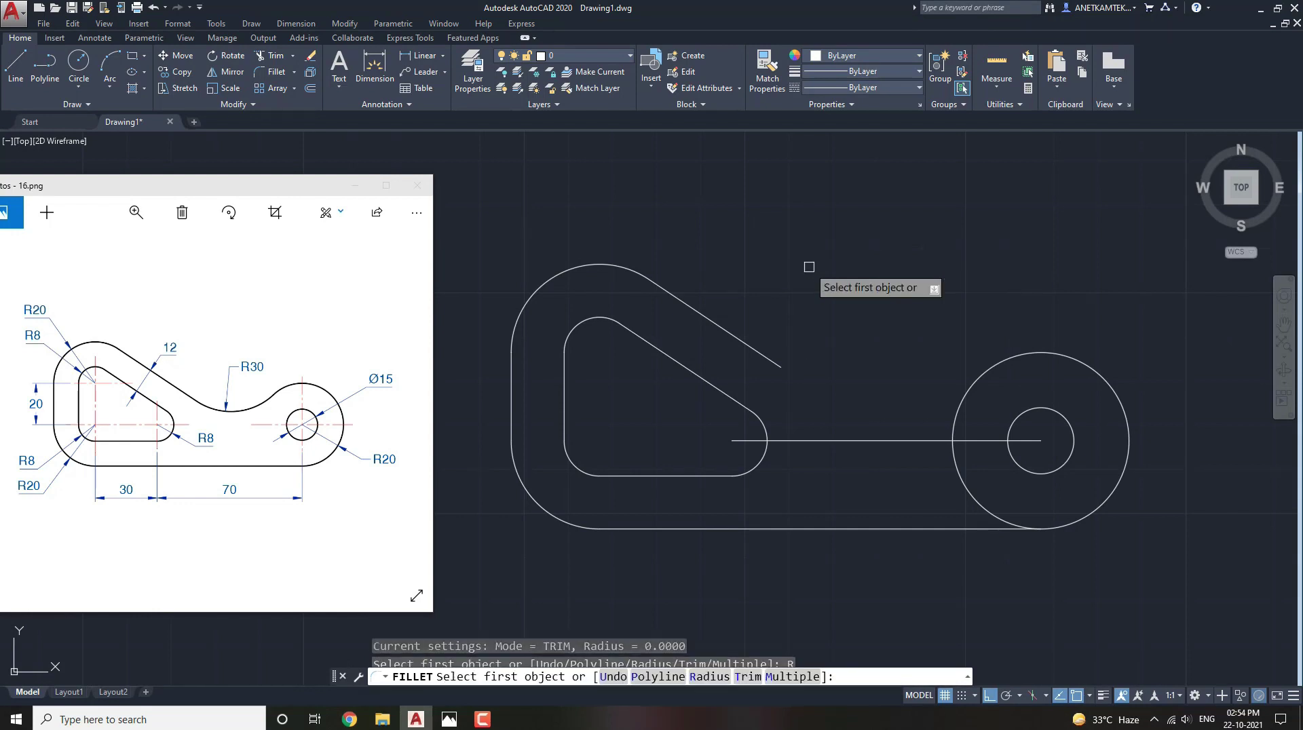
{"action": "left_click", "coordinate": [773, 362]}
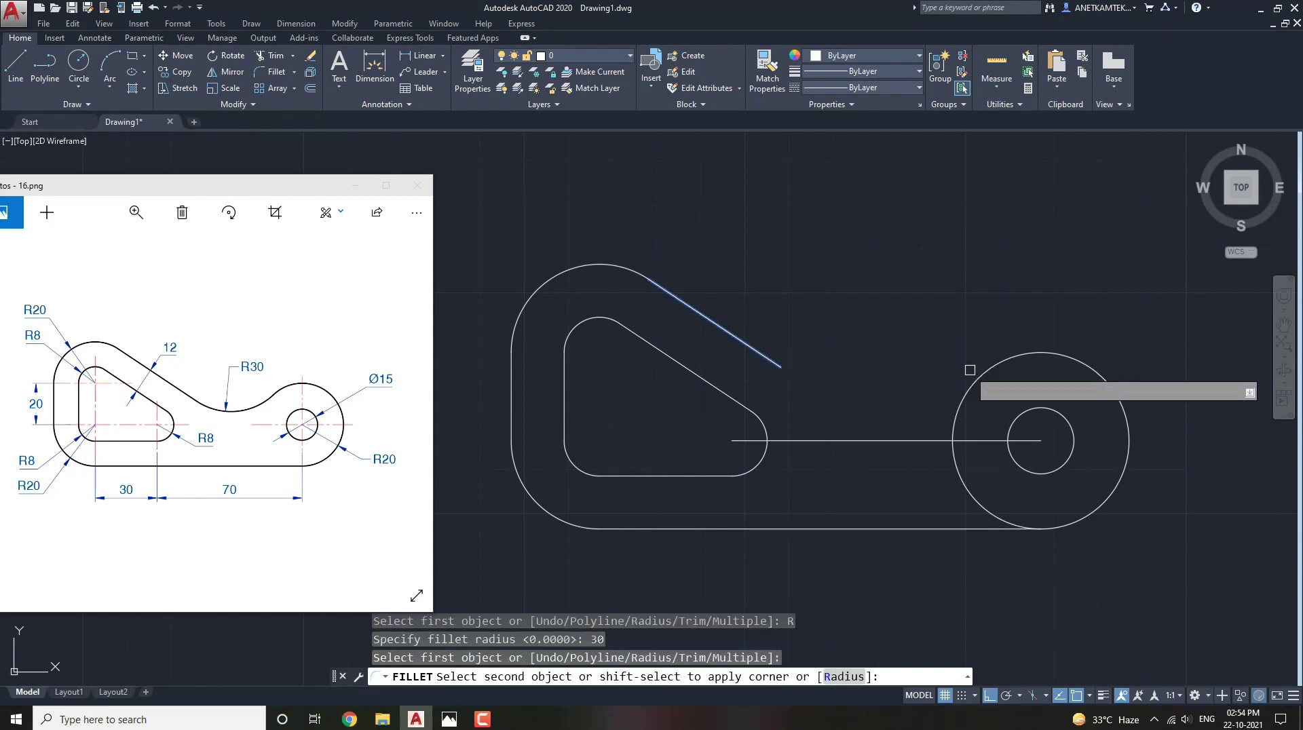
{"action": "left_click", "coordinate": [979, 366]}
{"action": "type", "text": "TR"}
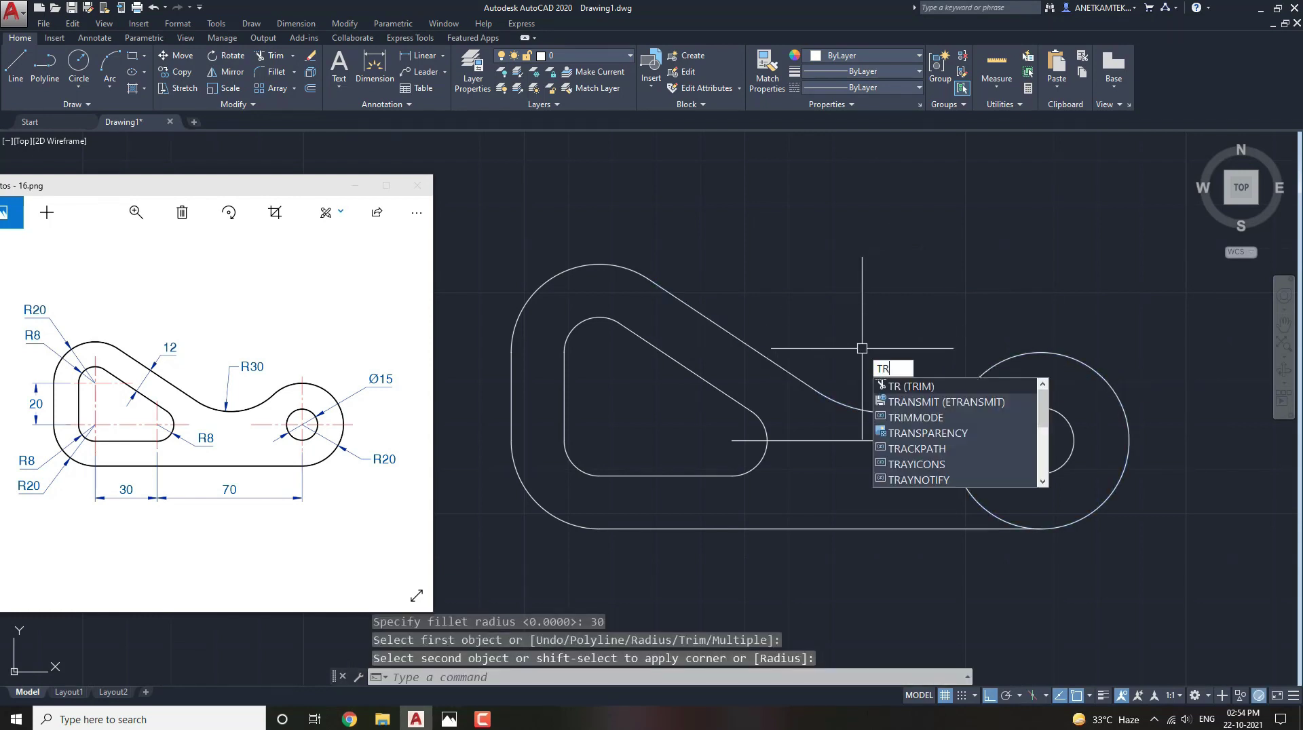
Trim the large circle's leftover left arcs and erase the 70-unit construction line.
{"action": "key", "text": "Return"}
{"action": "key", "text": "Return"}
{"action": "left_click", "coordinate": [955, 421]}
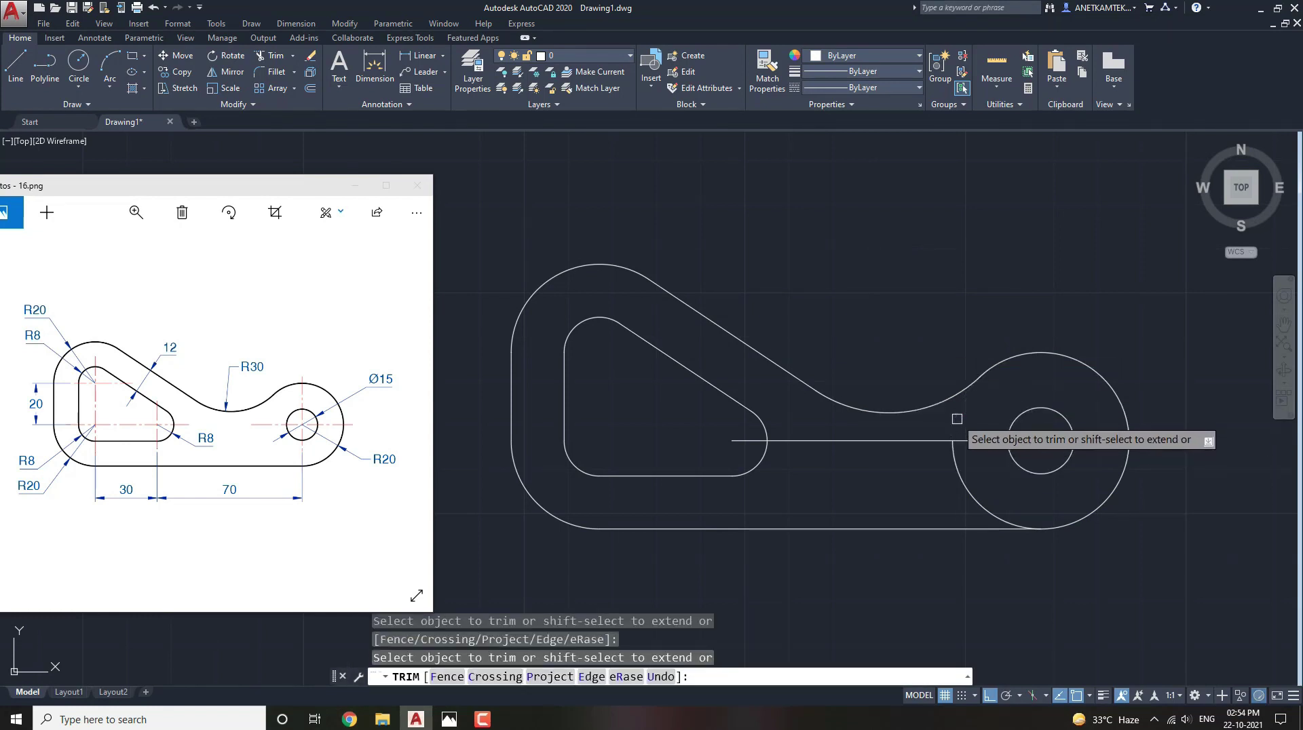
{"action": "left_click", "coordinate": [959, 473]}
{"action": "key", "text": "Escape"}
{"action": "left_click", "coordinate": [801, 441]}
{"action": "type", "text": "E"}
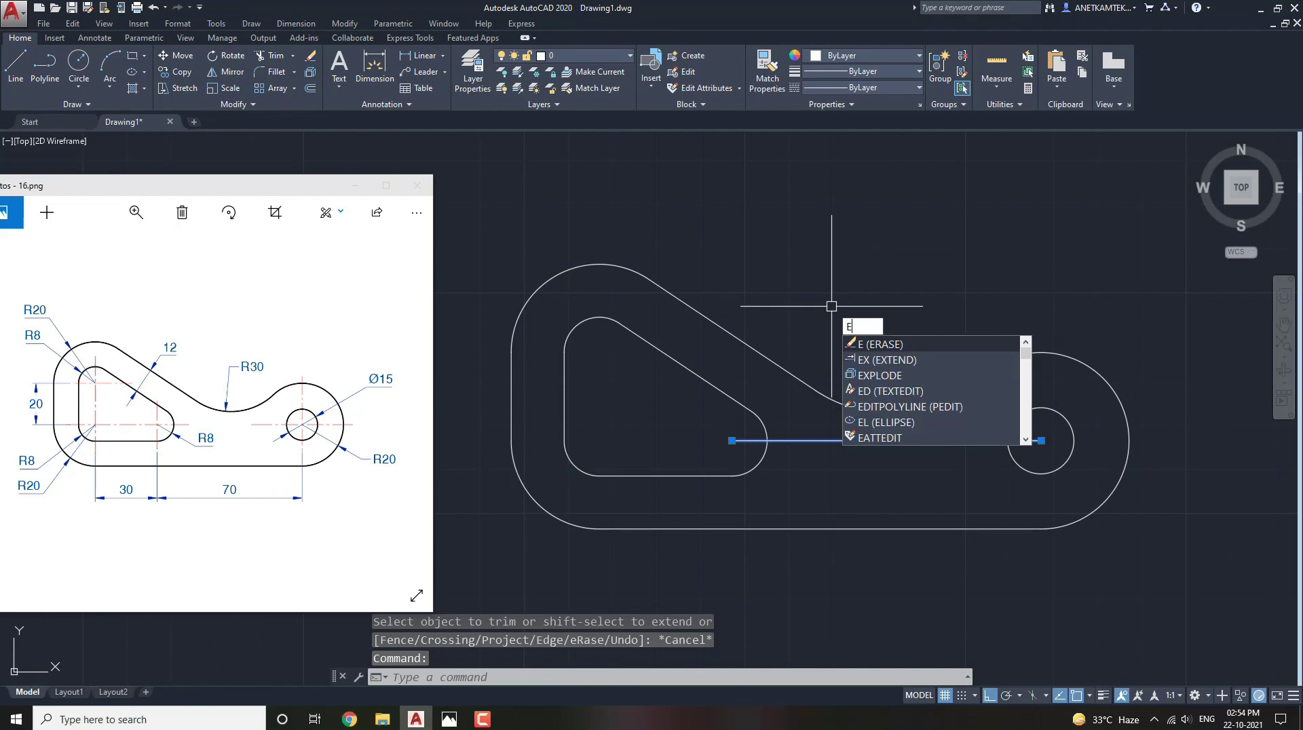
{"action": "key", "text": "Return"}
{"action": "scroll", "coordinate": [831, 306], "scroll_direction": "down", "scroll_amount": 1}
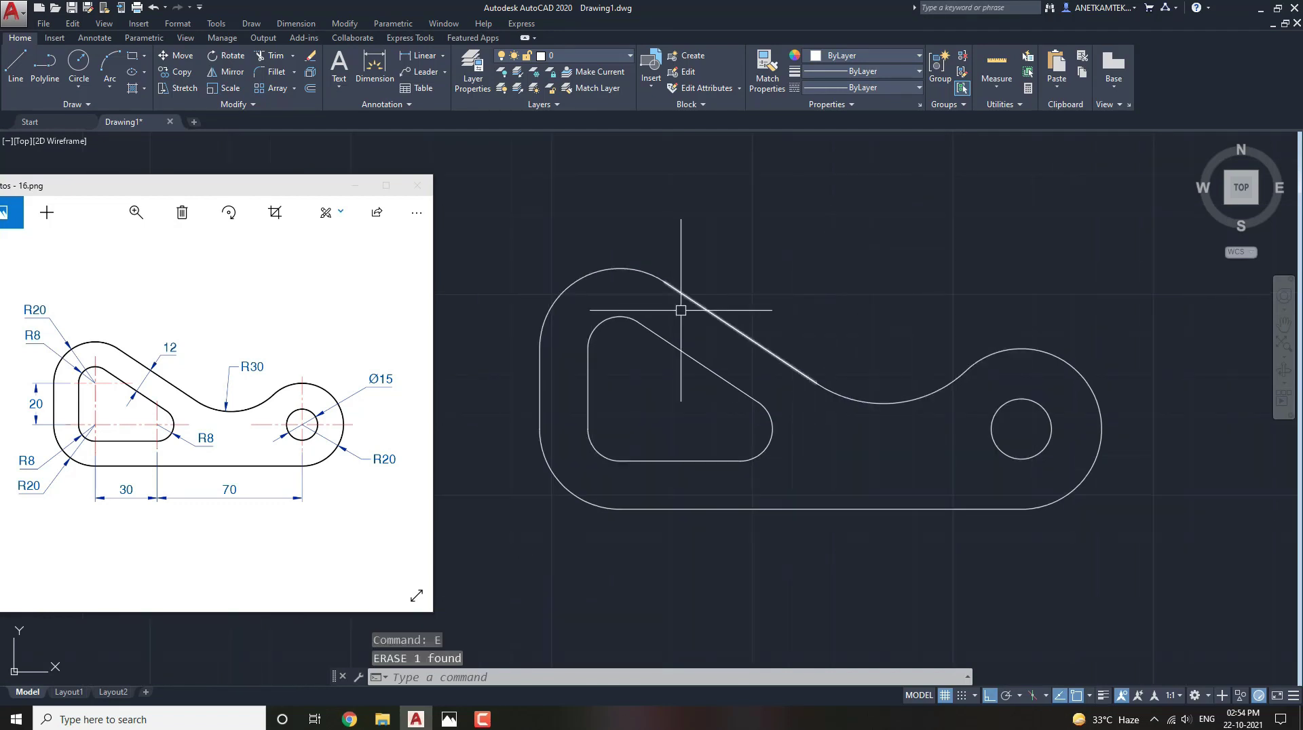
{"action": "left_click", "coordinate": [1136, 558]}
Set the whole part outline to 0.30 mm lineweight and turn on lineweight display.
{"action": "left_click", "coordinate": [678, 310]}
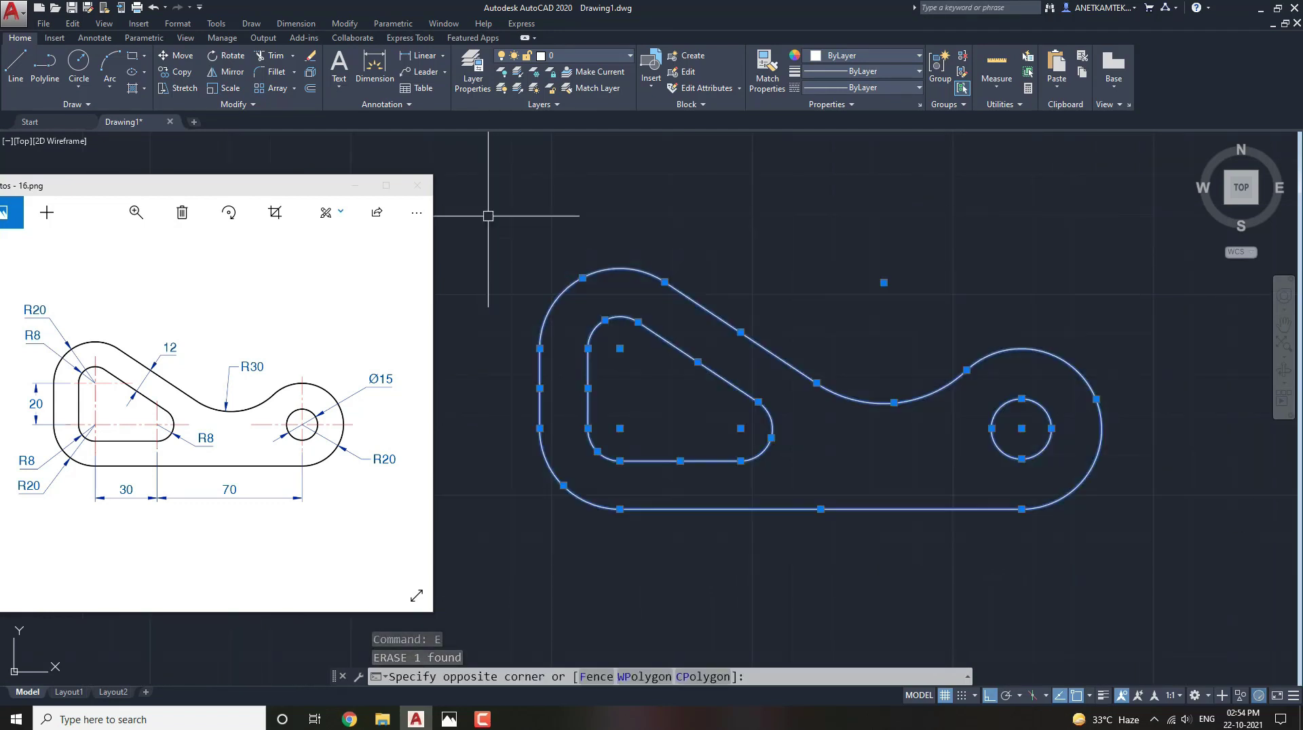
{"action": "left_click", "coordinate": [902, 68]}
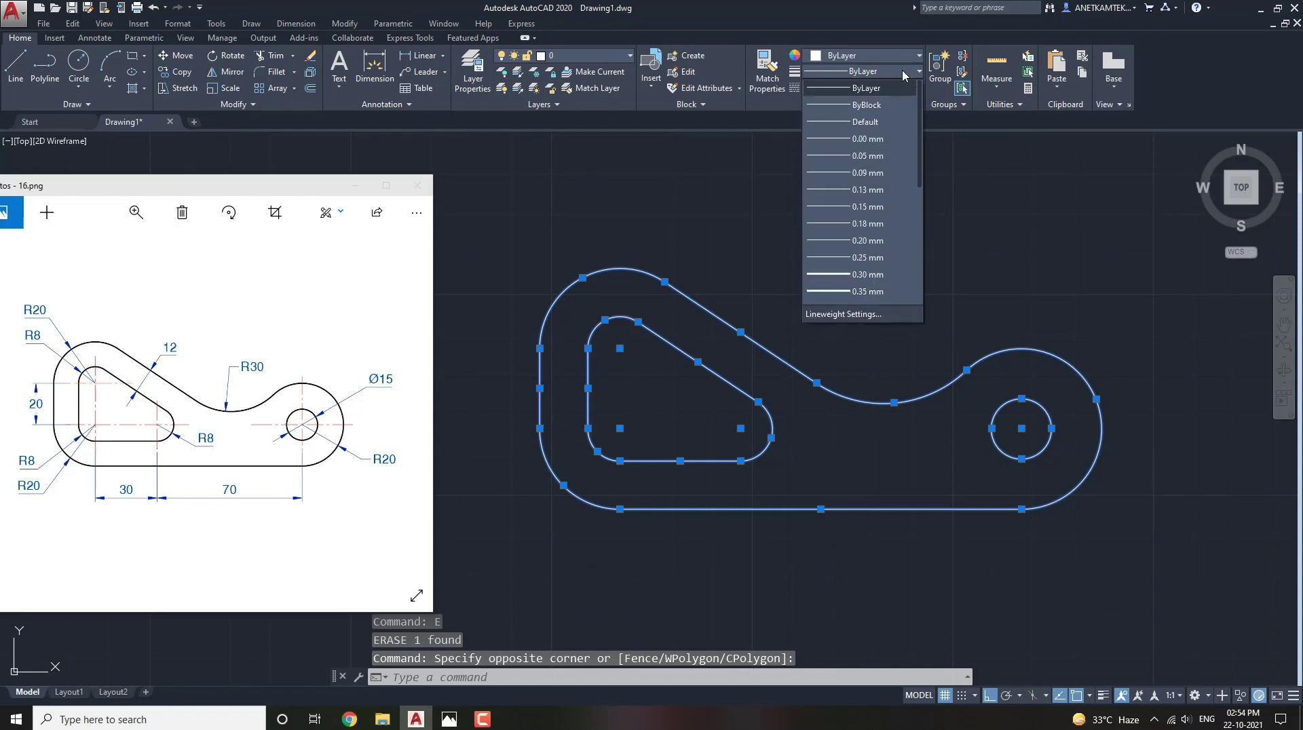
{"action": "left_click", "coordinate": [870, 275]}
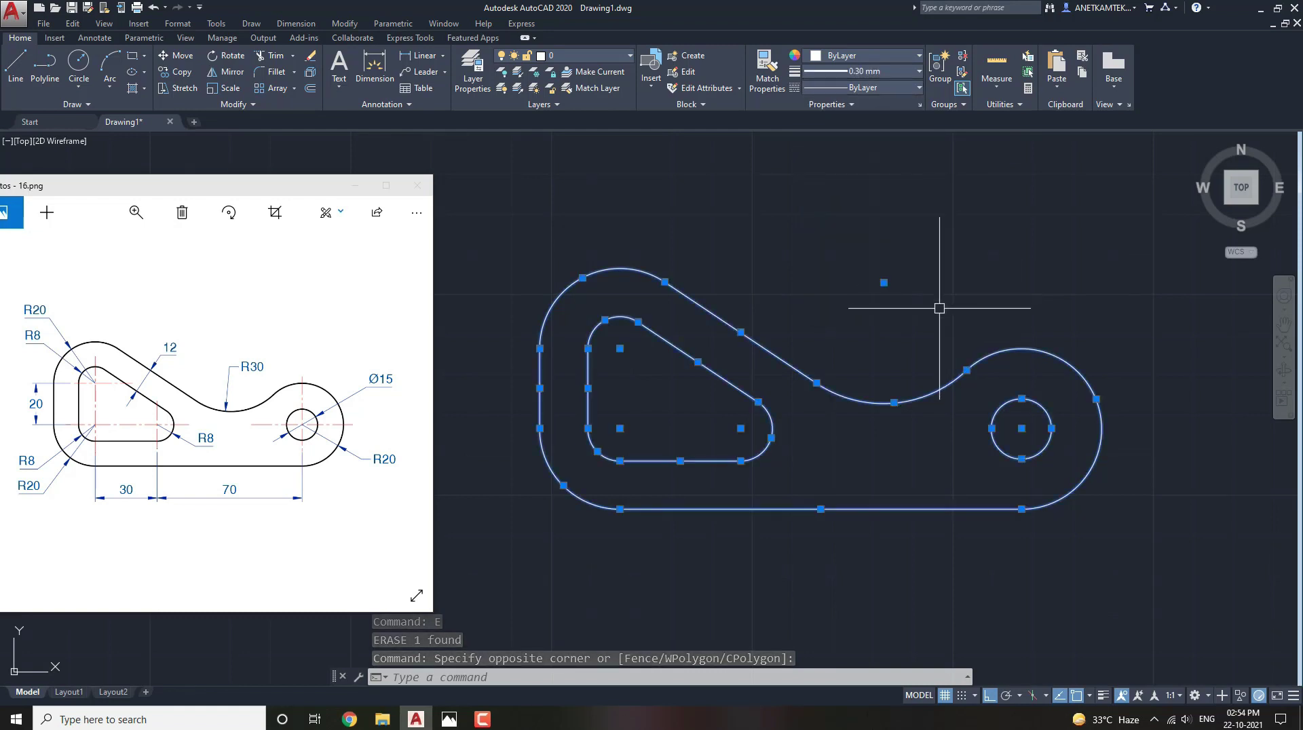
{"action": "key", "text": "Escape"}
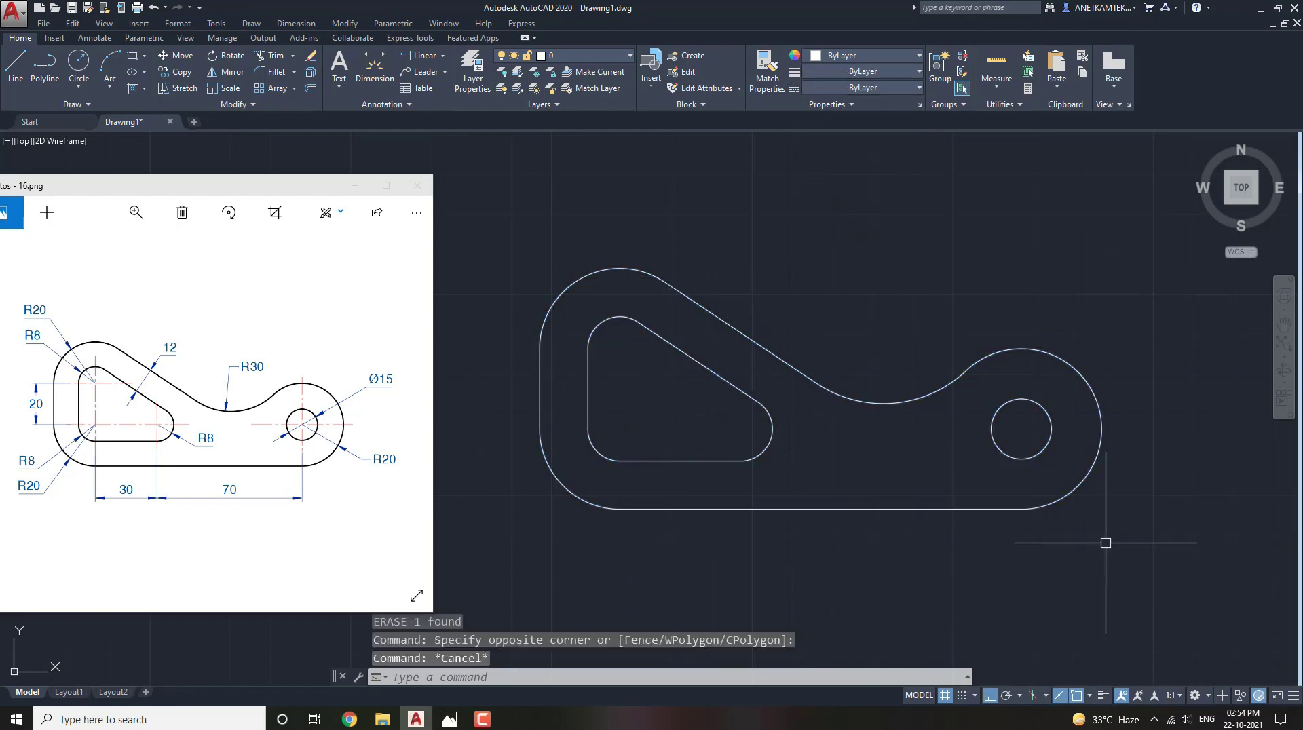
{"action": "left_click", "coordinate": [1103, 696]}
{"action": "middle_click_drag", "start_coordinate": [800, 454], "coordinate": [779, 442]}
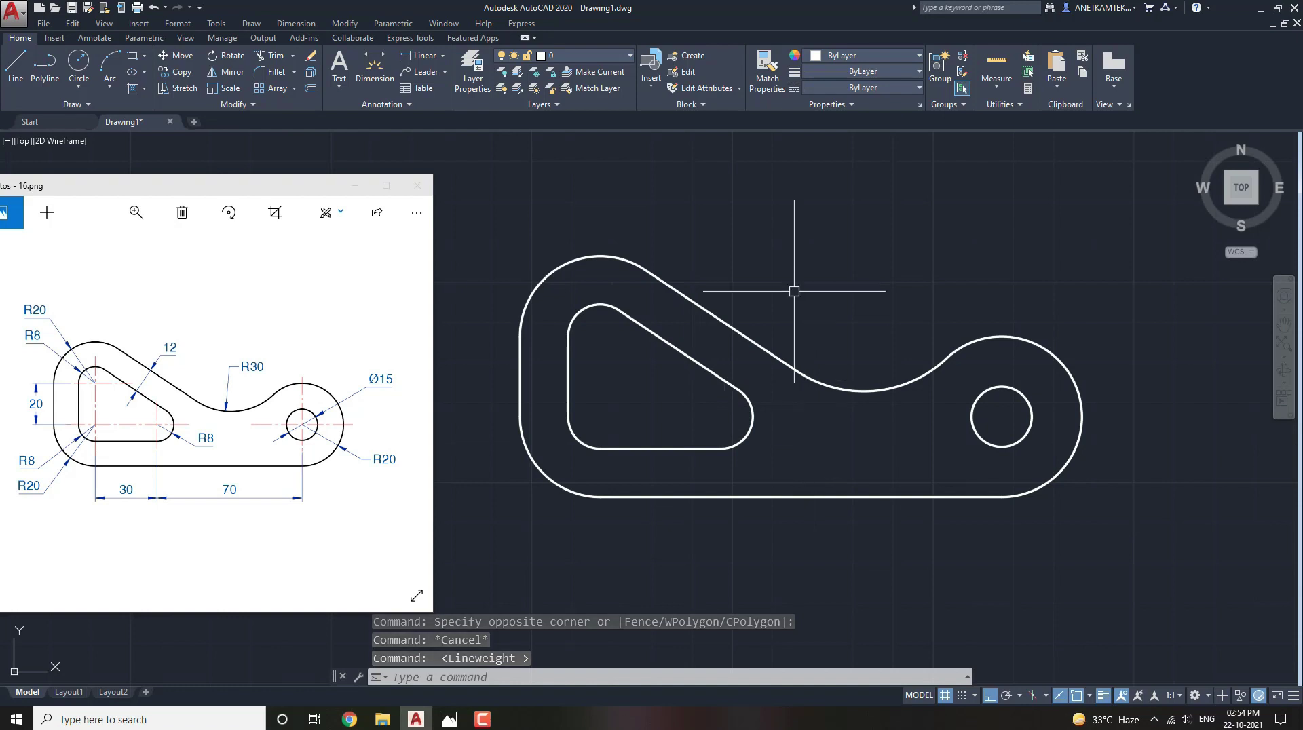
Add centre marks to both left outer arcs, the inner loop's right arc and the right-hand circle.
{"action": "type", "text": "cm"}
{"action": "key", "text": "Return"}
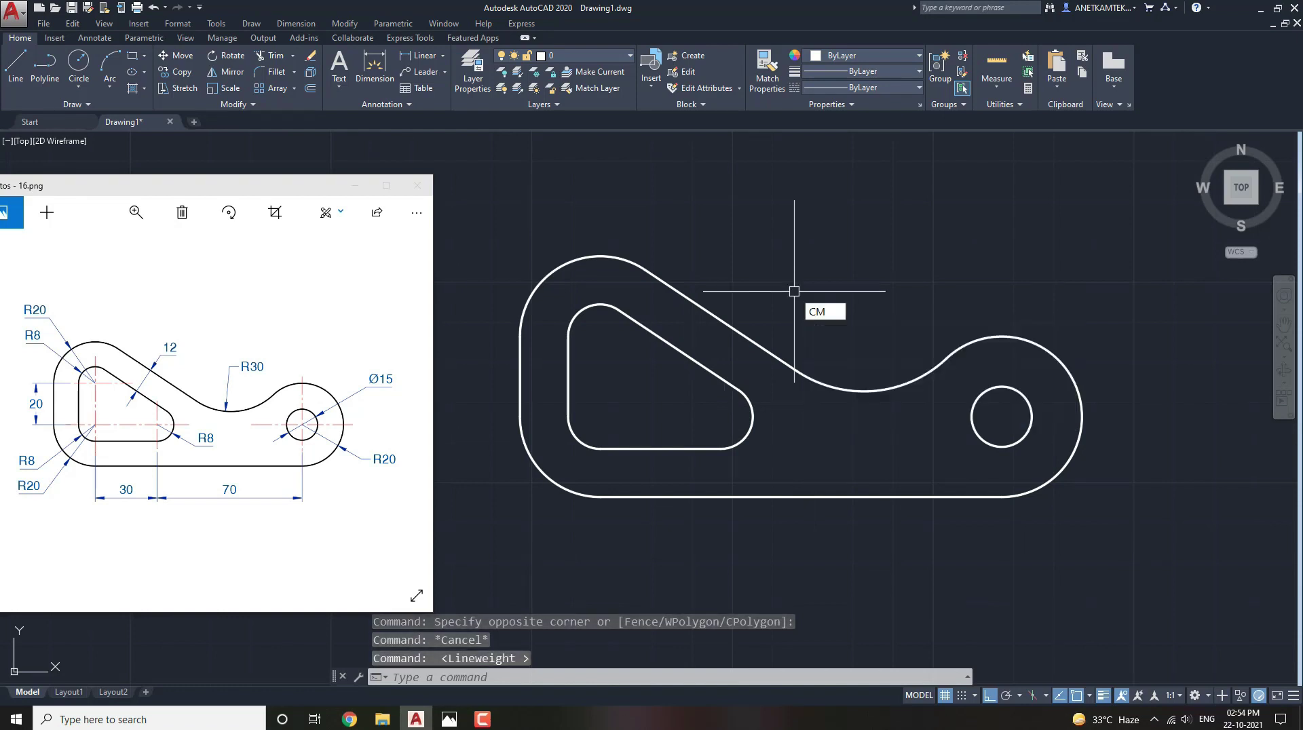
{"action": "left_click", "coordinate": [597, 257]}
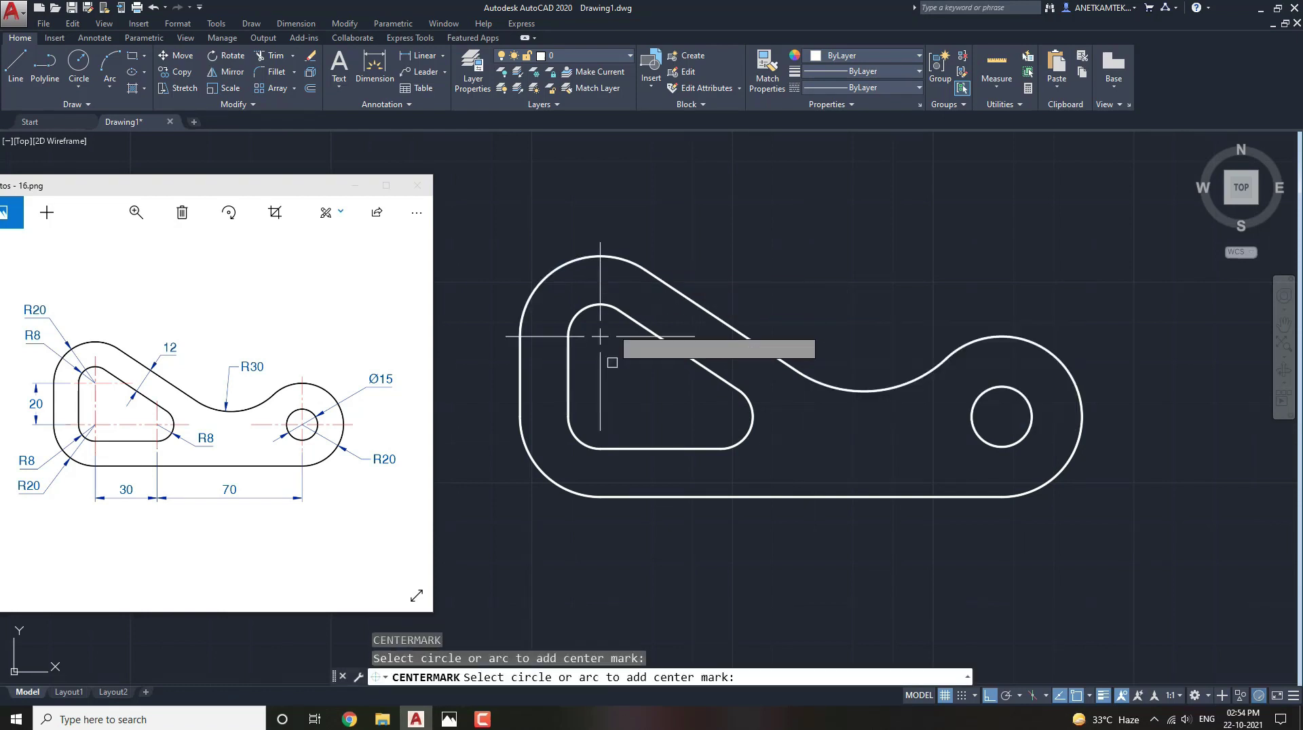
{"action": "left_click", "coordinate": [554, 482]}
{"action": "left_click", "coordinate": [744, 439]}
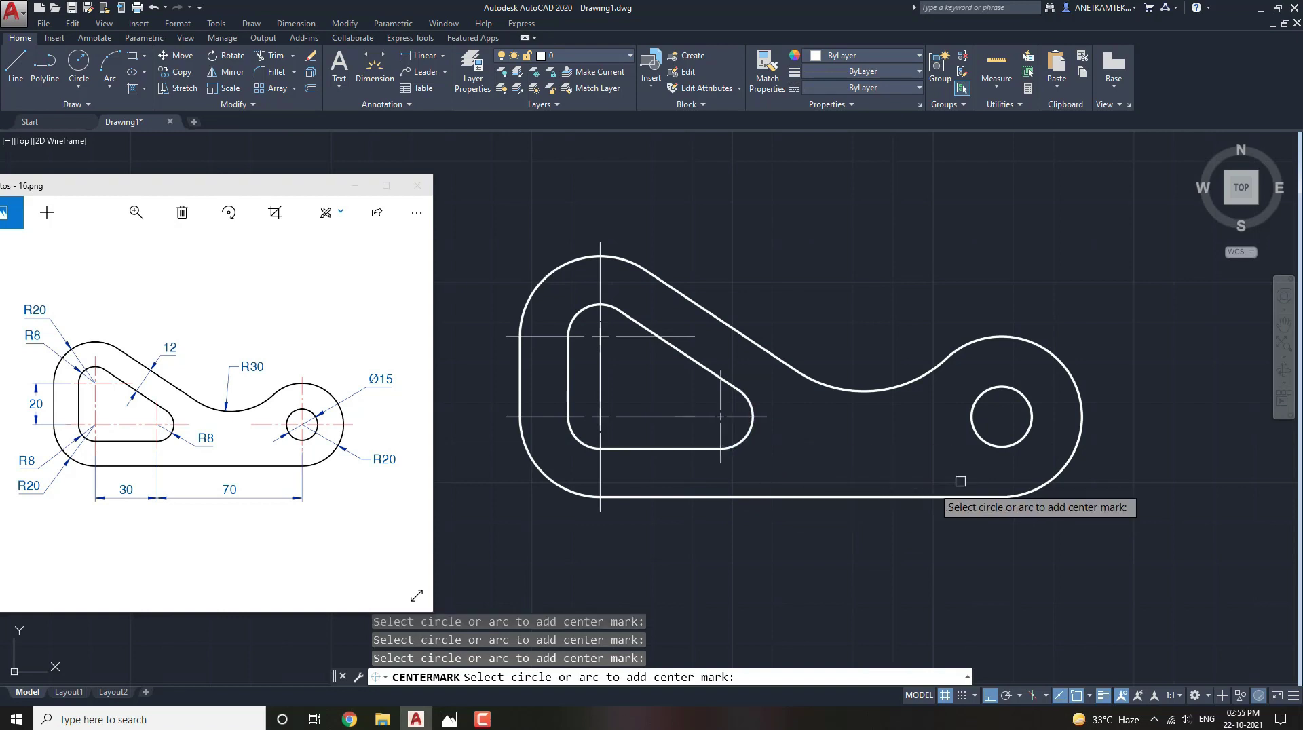
{"action": "left_click", "coordinate": [1081, 425]}
{"action": "key", "text": "Escape"}
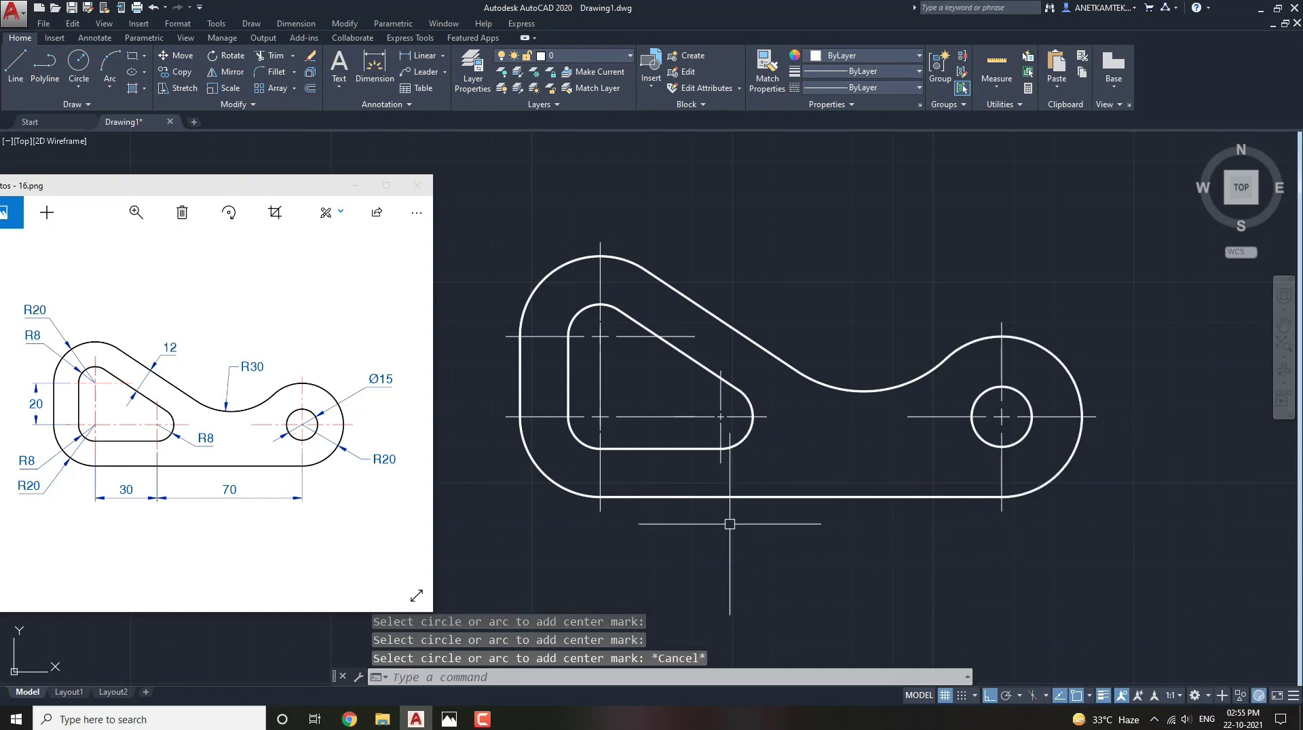
{"action": "mouse_move", "coordinate": [729, 527]}
{"action": "middle_mouse_down"}
{"action": "mouse_move", "coordinate": [804, 541]}
{"action": "mouse_move", "coordinate": [783, 530]}
{"action": "middle_mouse_up"}
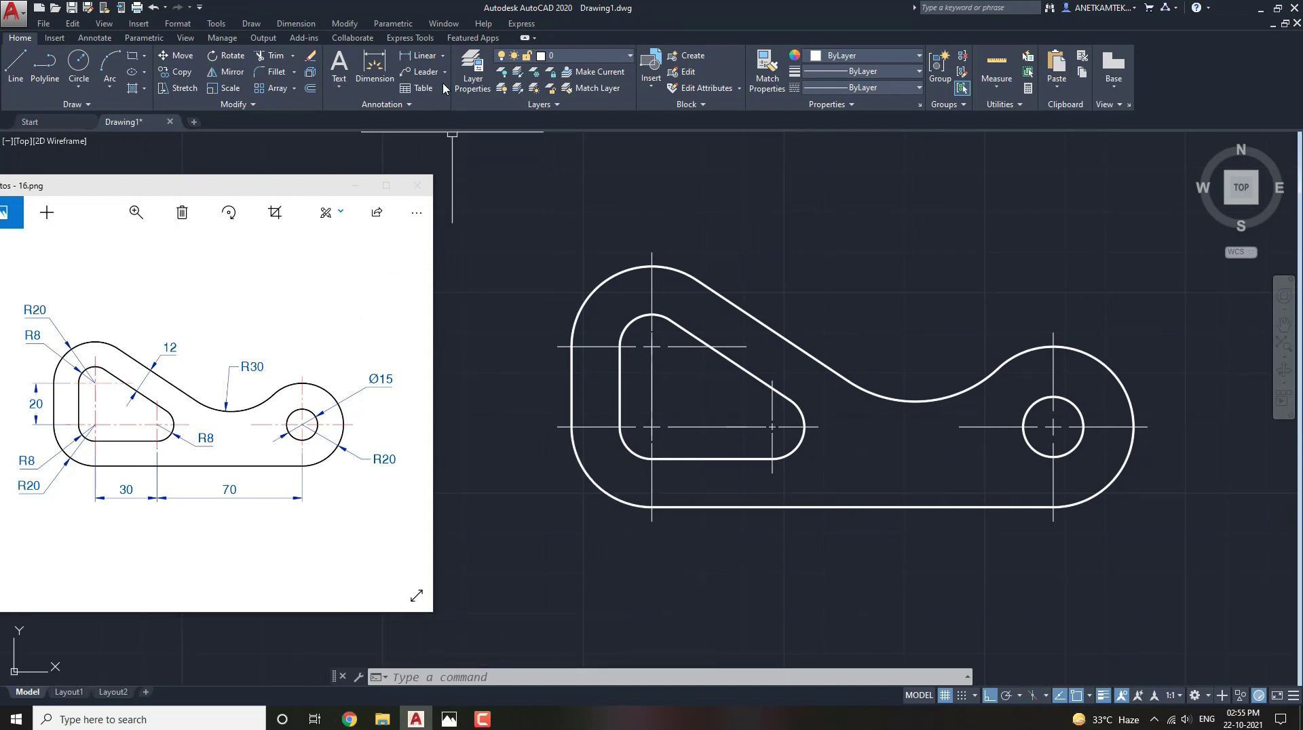
Dimension the horizontal 30 and 70 centre distances in a row below the part.
{"action": "left_click", "coordinate": [429, 61]}
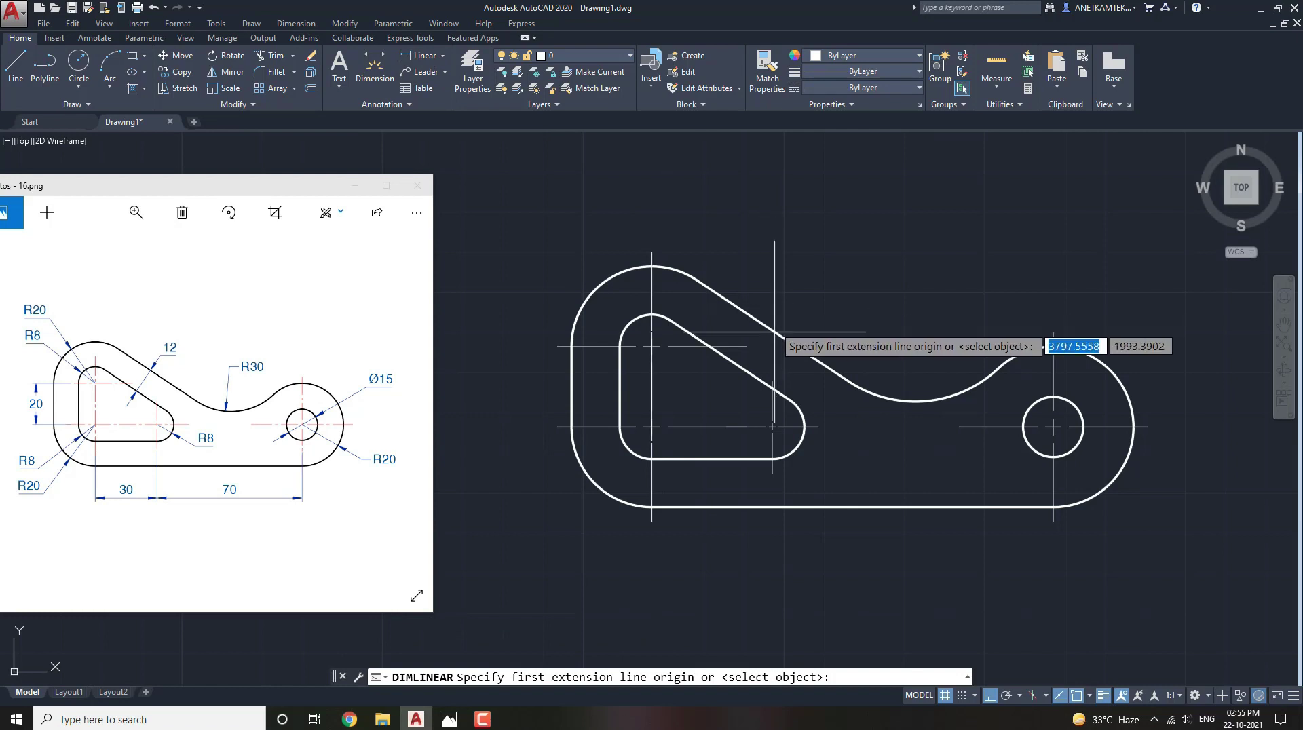
{"action": "left_click", "coordinate": [652, 521]}
{"action": "left_click", "coordinate": [772, 426]}
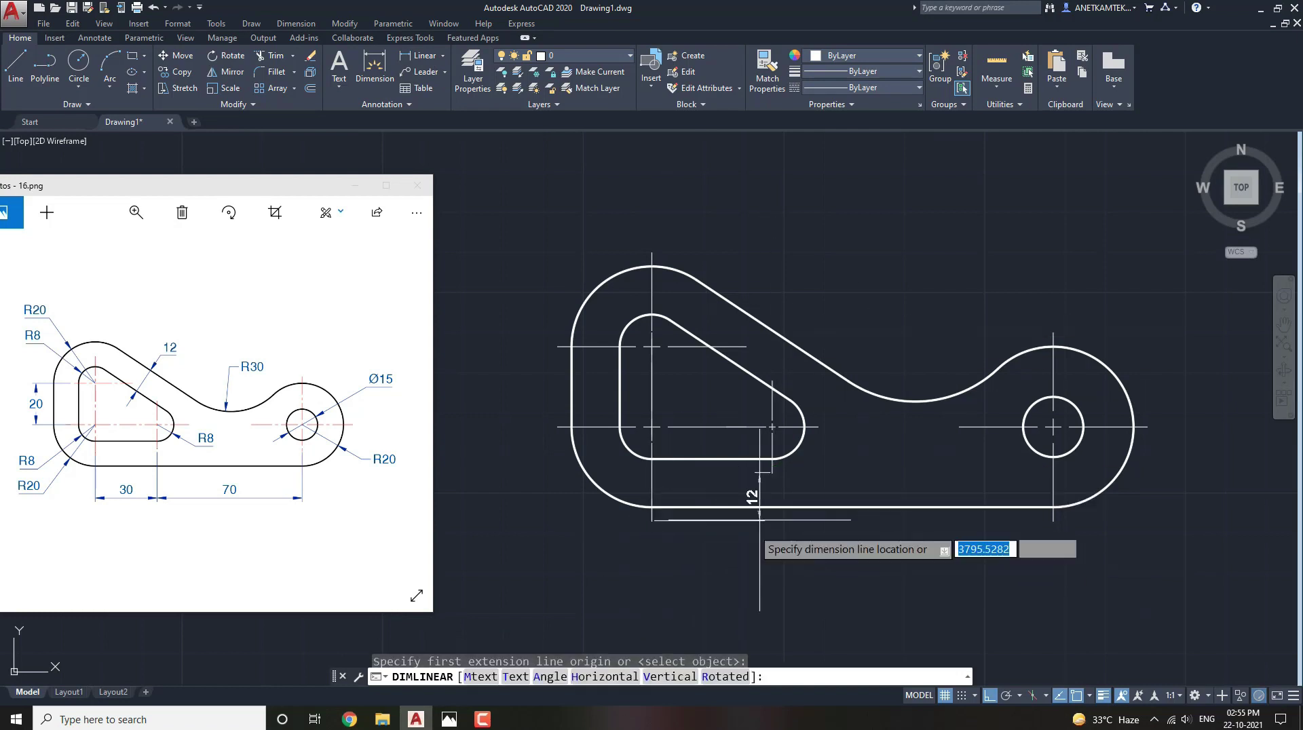
{"action": "left_click", "coordinate": [808, 573]}
{"action": "middle_click_drag", "start_coordinate": [809, 582], "coordinate": [794, 496]}
{"action": "key", "text": "space"}
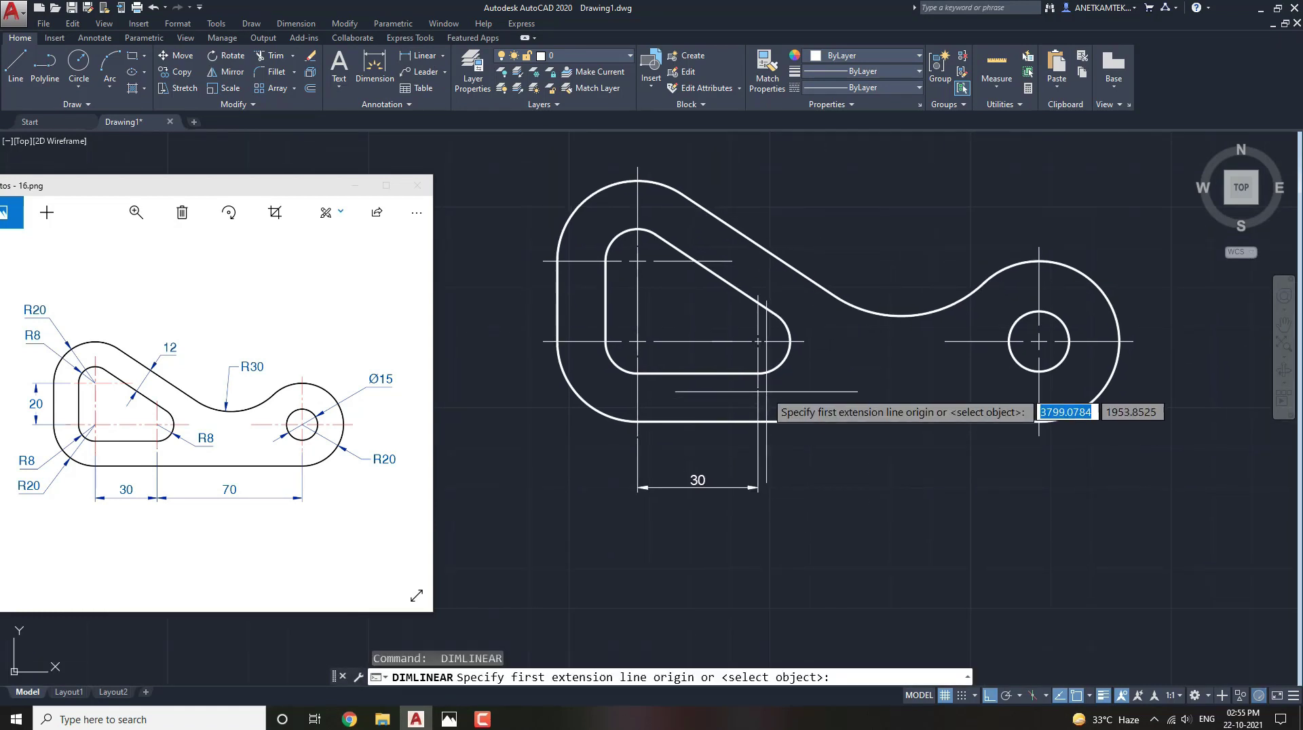
{"action": "left_click", "coordinate": [758, 386]}
{"action": "left_click", "coordinate": [1039, 435]}
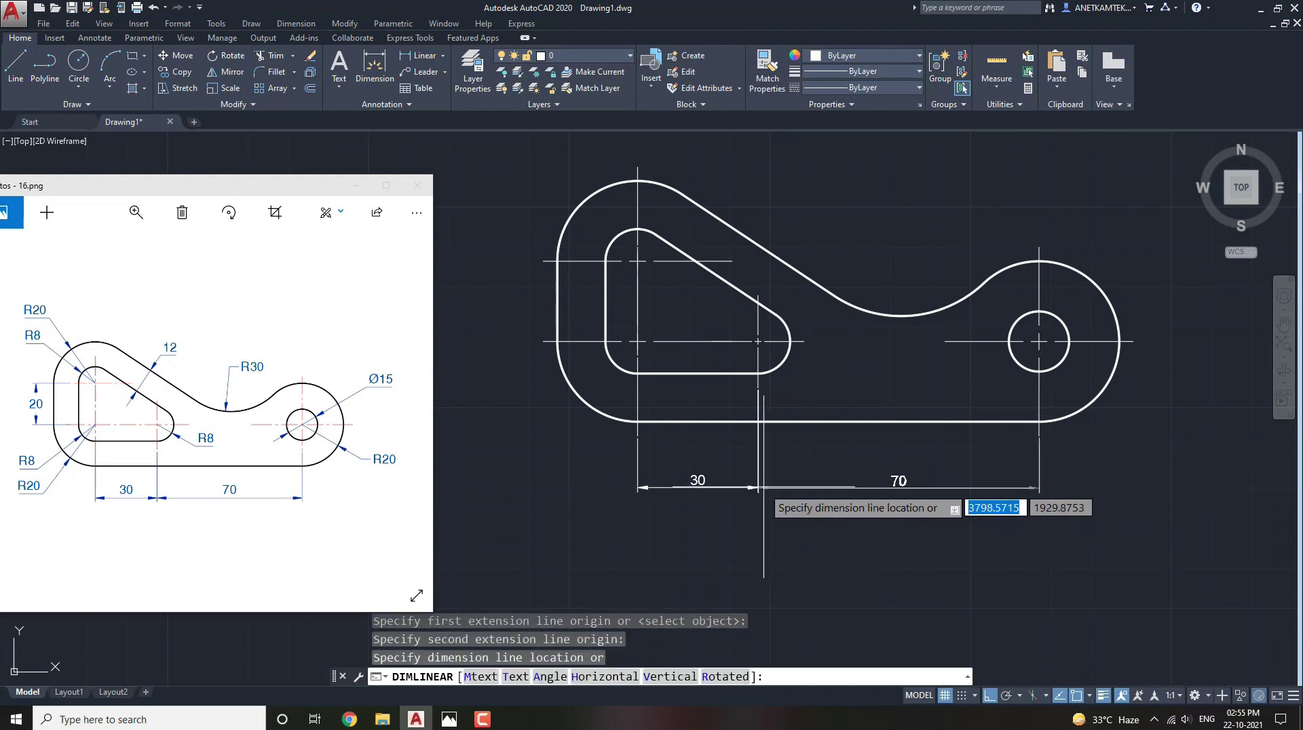
{"action": "left_click", "coordinate": [761, 488]}
{"action": "mouse_move", "coordinate": [698, 482]}
{"action": "middle_mouse_down"}
{"action": "mouse_move", "coordinate": [710, 560]}
{"action": "mouse_move", "coordinate": [752, 539]}
{"action": "middle_mouse_up"}
Add the vertical 20 dimension between the centre lines on the part's left.
{"action": "key", "text": "space"}
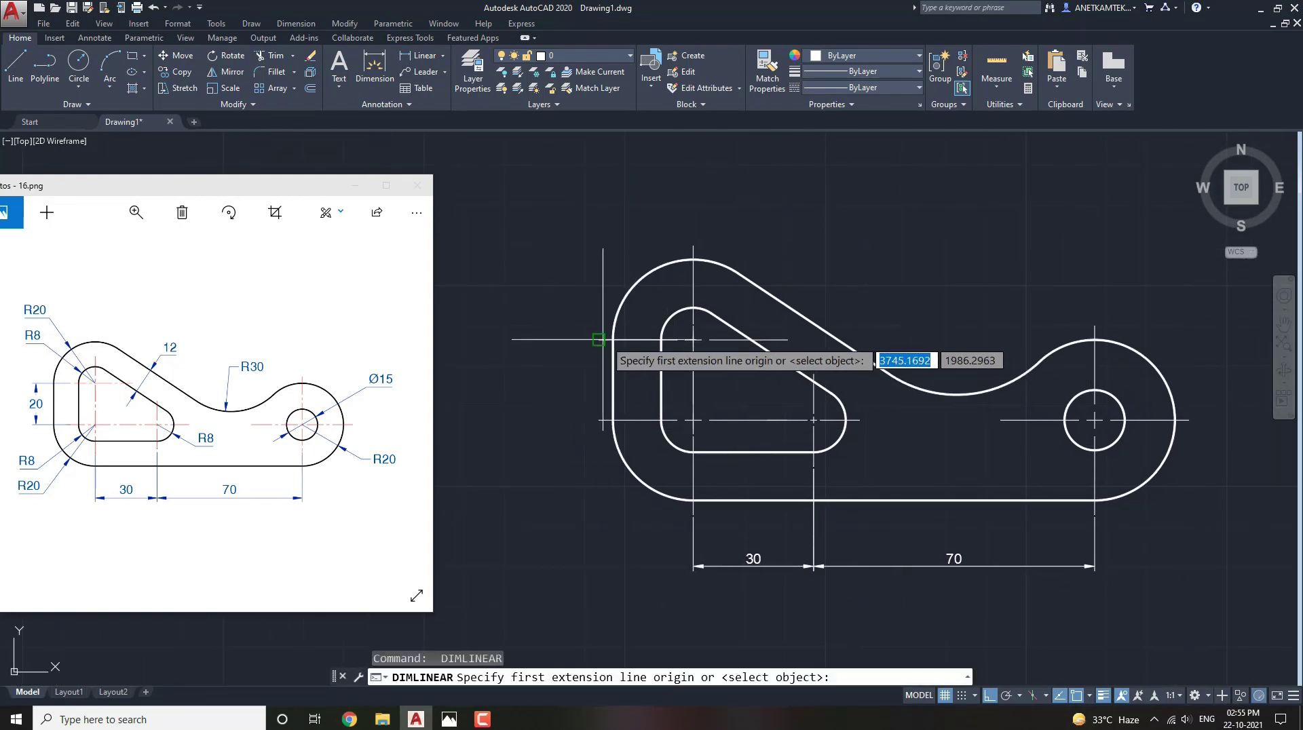
{"action": "left_click", "coordinate": [599, 339]}
{"action": "left_click", "coordinate": [599, 419]}
{"action": "left_click", "coordinate": [564, 380]}
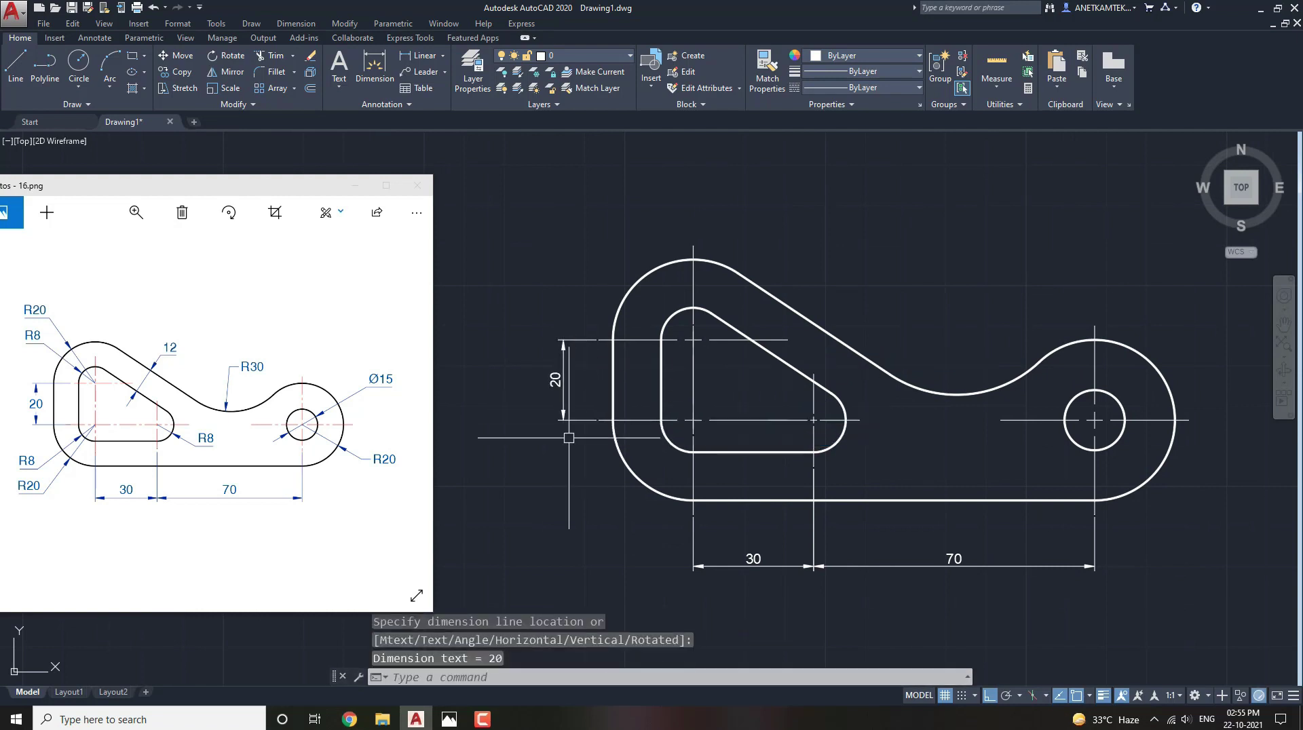
{"action": "middle_click_drag", "start_coordinate": [588, 448], "coordinate": [604, 442]}
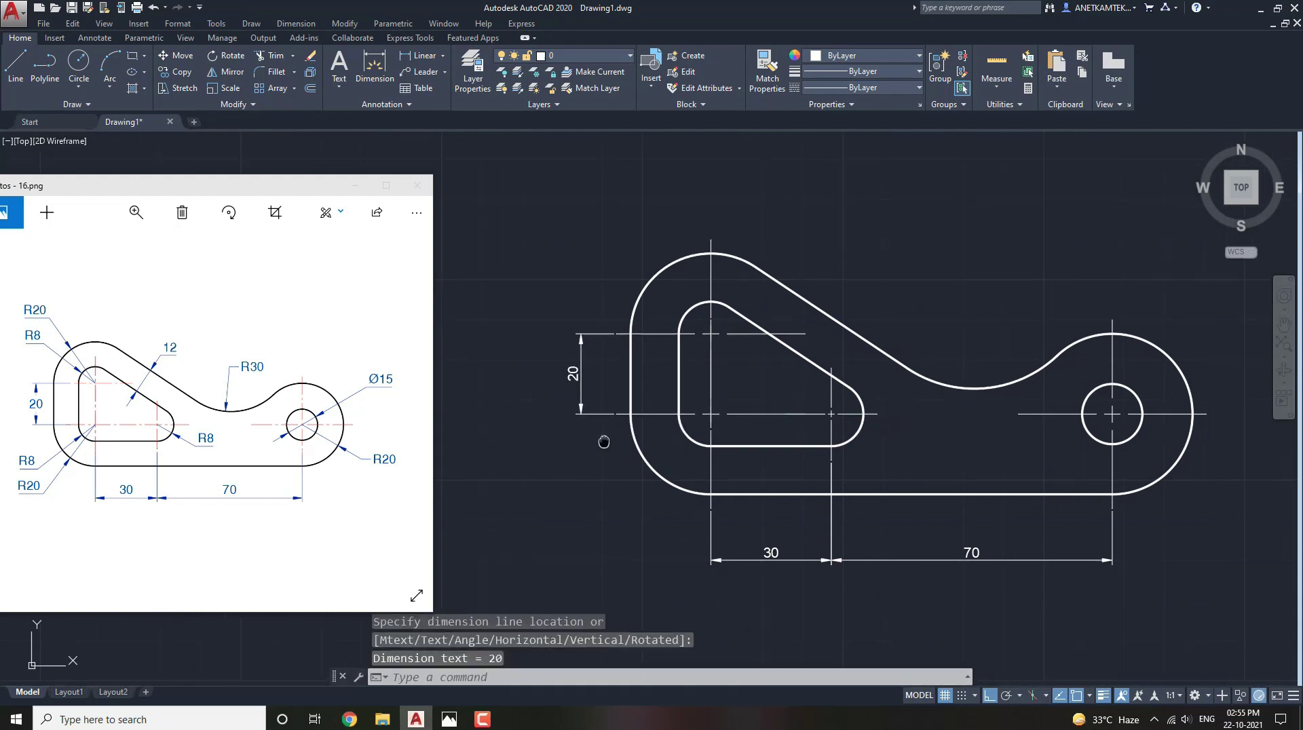
{"action": "left_click", "coordinate": [442, 60]}
Add R20 and R8 radius dimensions to the upper-left and lower-left corner arcs.
{"action": "left_click", "coordinate": [424, 190]}
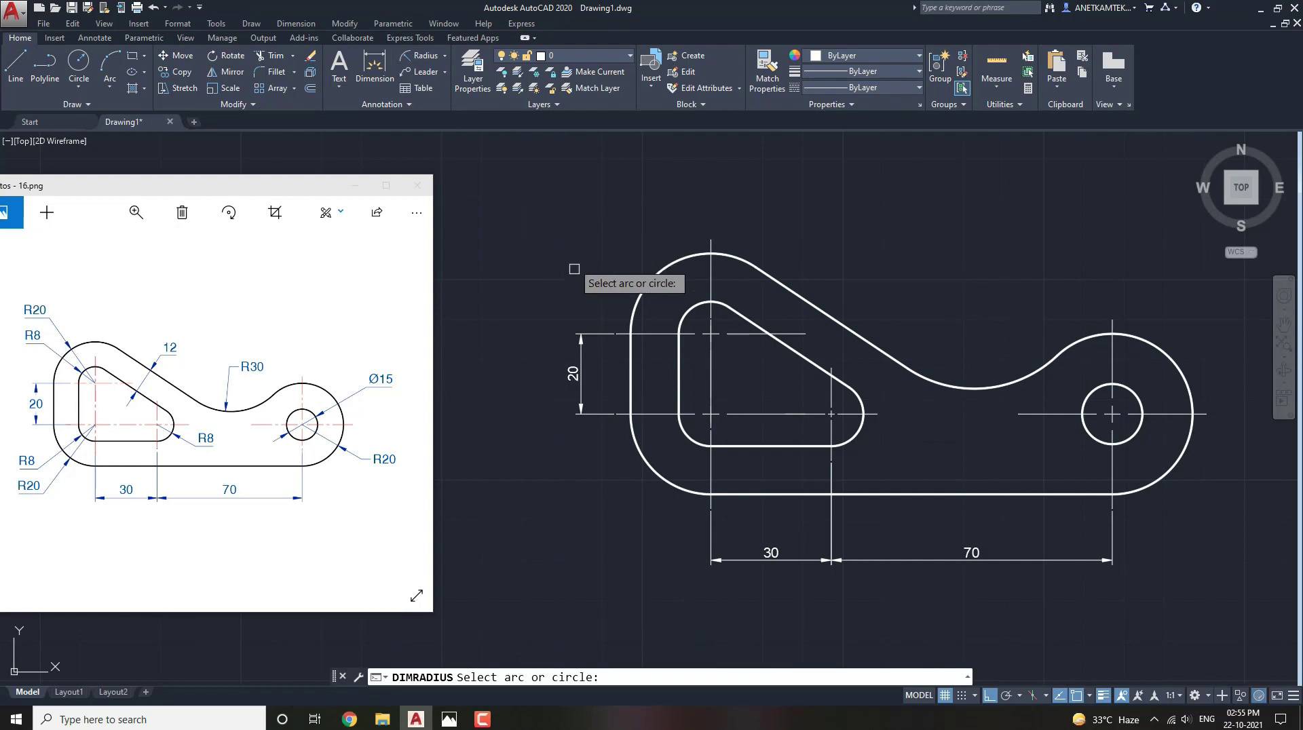
{"action": "left_click", "coordinate": [670, 265]}
{"action": "left_click", "coordinate": [641, 218]}
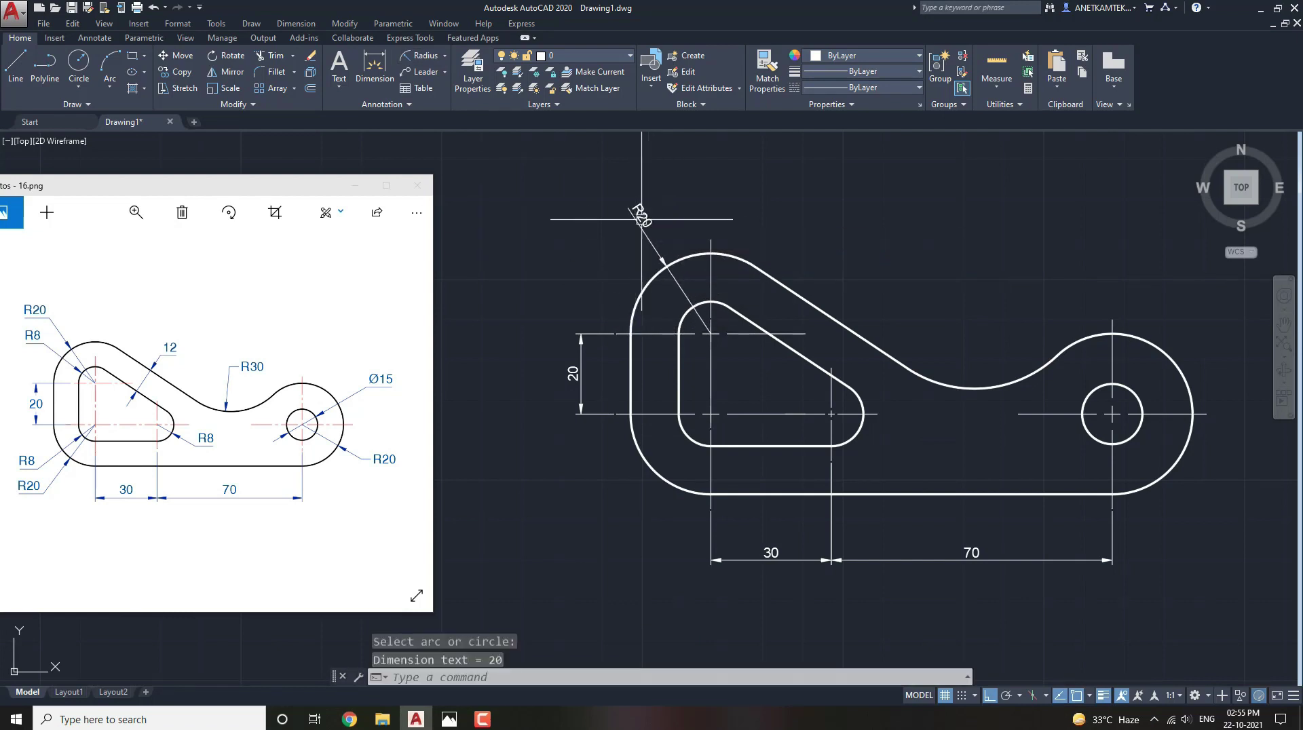
{"action": "key", "text": "Return"}
{"action": "left_click", "coordinate": [687, 309]}
{"action": "left_click", "coordinate": [607, 271]}
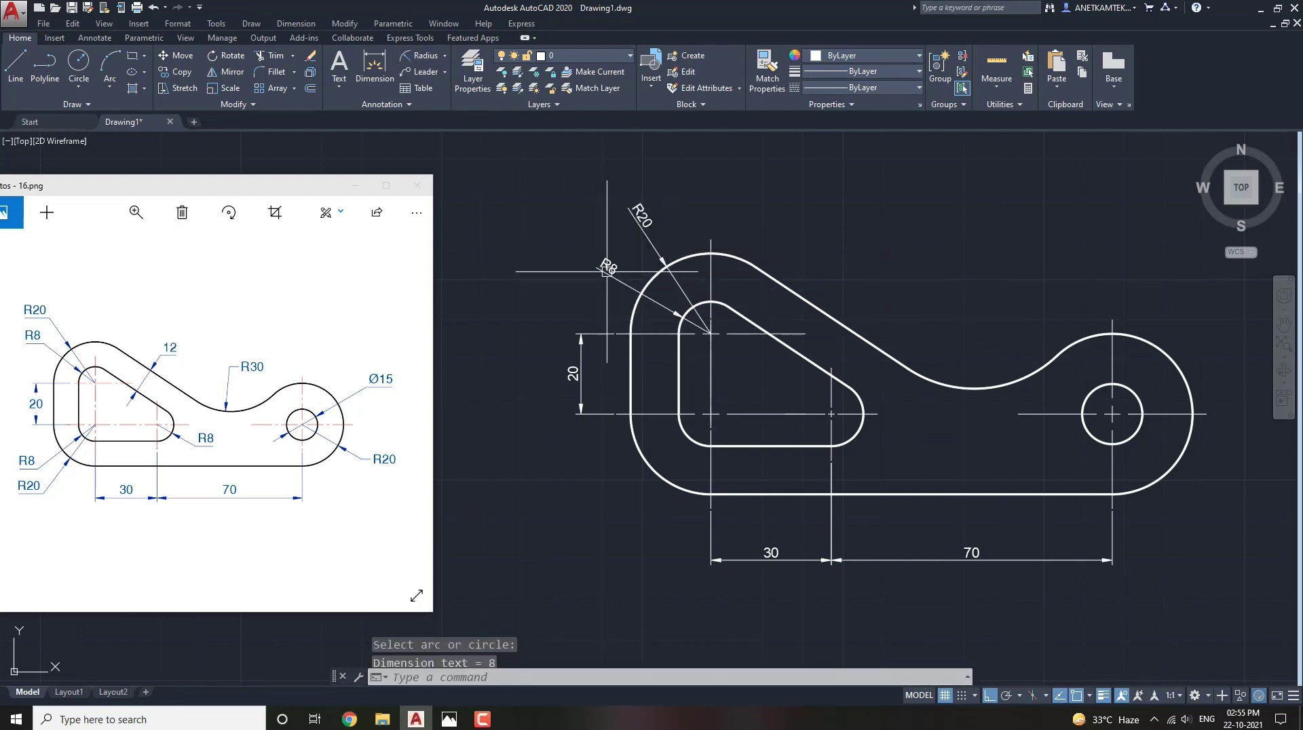
{"action": "middle_click_drag", "start_coordinate": [663, 397], "coordinate": [684, 332]}
{"action": "key", "text": "Return"}
{"action": "left_click", "coordinate": [701, 367]}
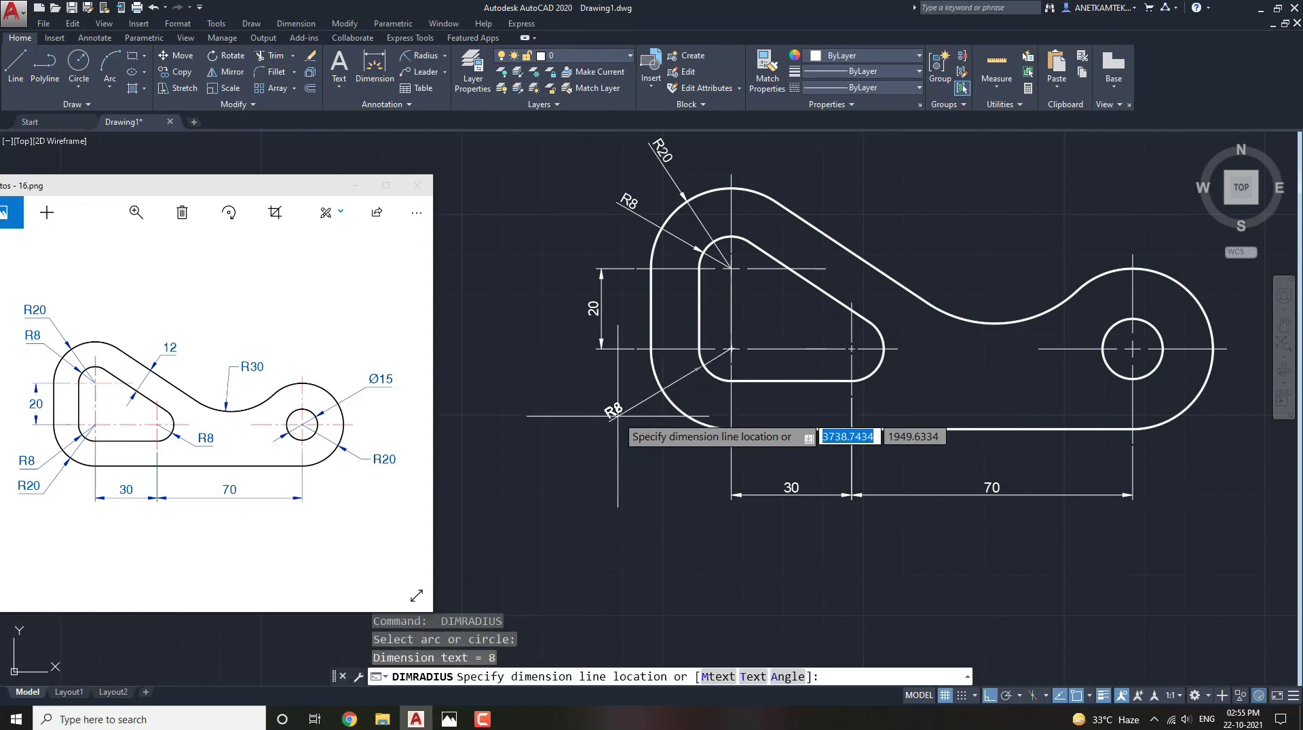
{"action": "left_click", "coordinate": [609, 417]}
{"action": "key", "text": "Return"}
{"action": "left_click", "coordinate": [677, 413]}
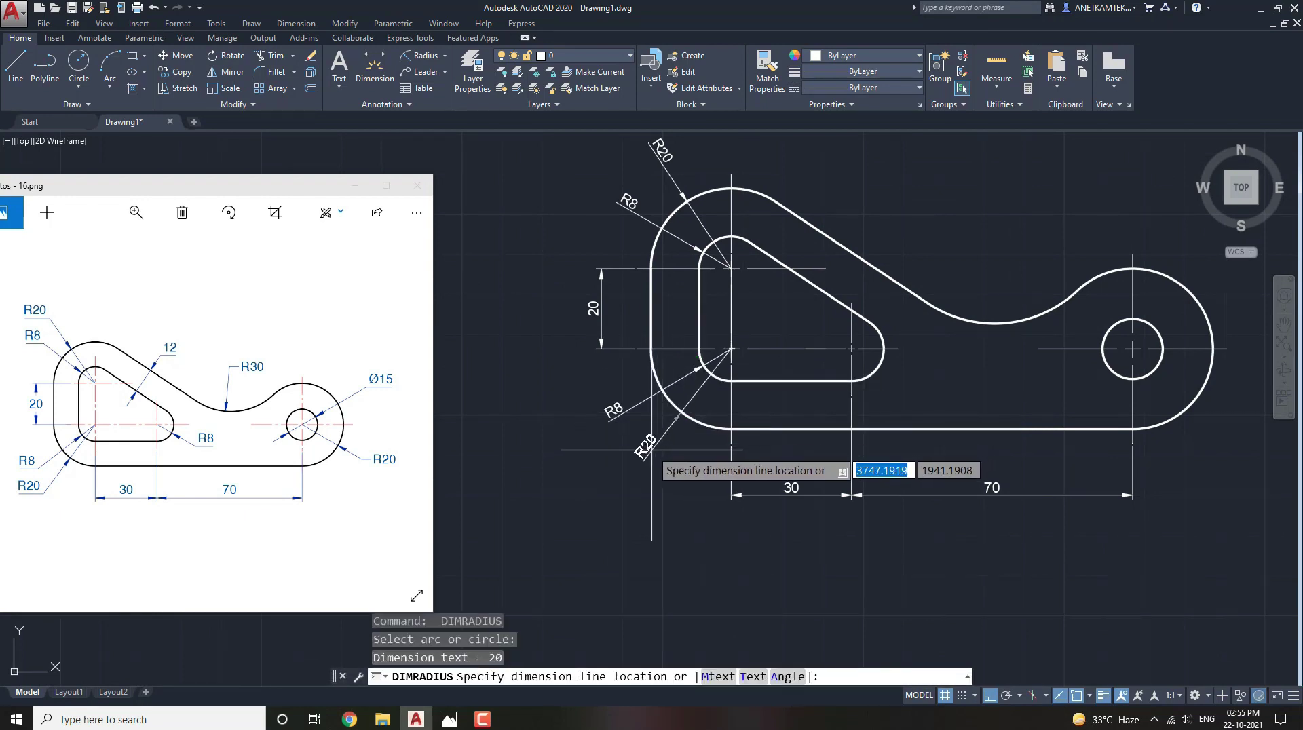
{"action": "left_click", "coordinate": [641, 460]}
{"action": "middle_click_drag", "start_coordinate": [804, 446], "coordinate": [733, 476]}
Label the slot end R8, the concave curve R30 and the right outer arc R20.
{"action": "key", "text": "Return"}
{"action": "left_click", "coordinate": [809, 392]}
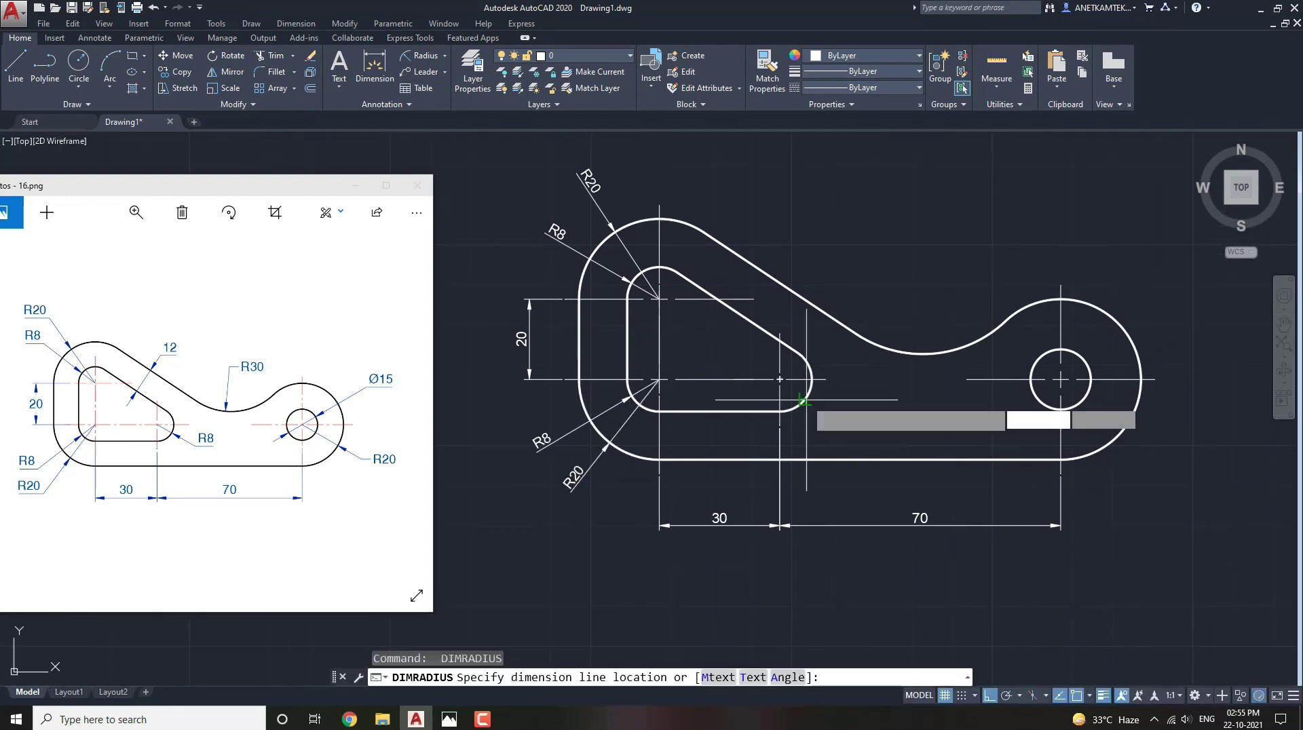
{"action": "left_click", "coordinate": [838, 415]}
{"action": "middle_click_drag", "start_coordinate": [841, 376], "coordinate": [773, 443]}
{"action": "key", "text": "Return"}
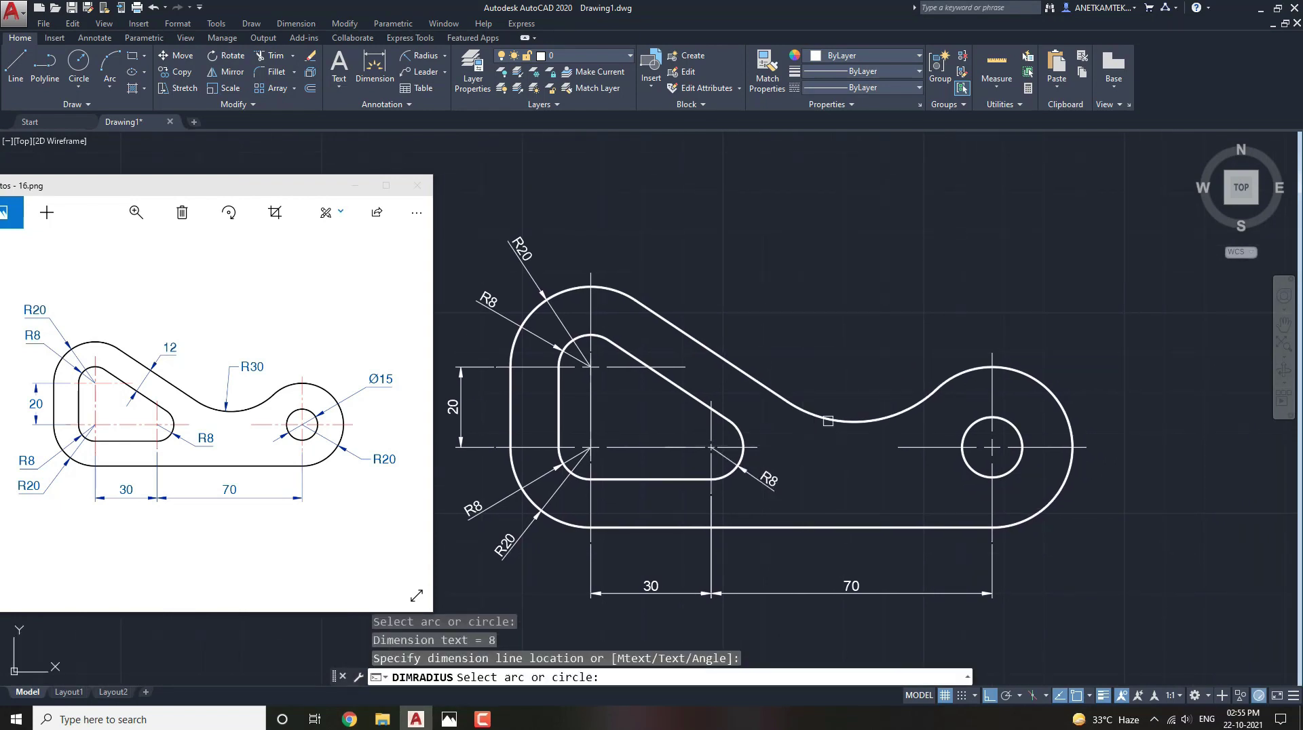
{"action": "left_click", "coordinate": [834, 417]}
{"action": "left_click", "coordinate": [842, 385]}
{"action": "middle_click_drag", "start_coordinate": [875, 407], "coordinate": [832, 370]}
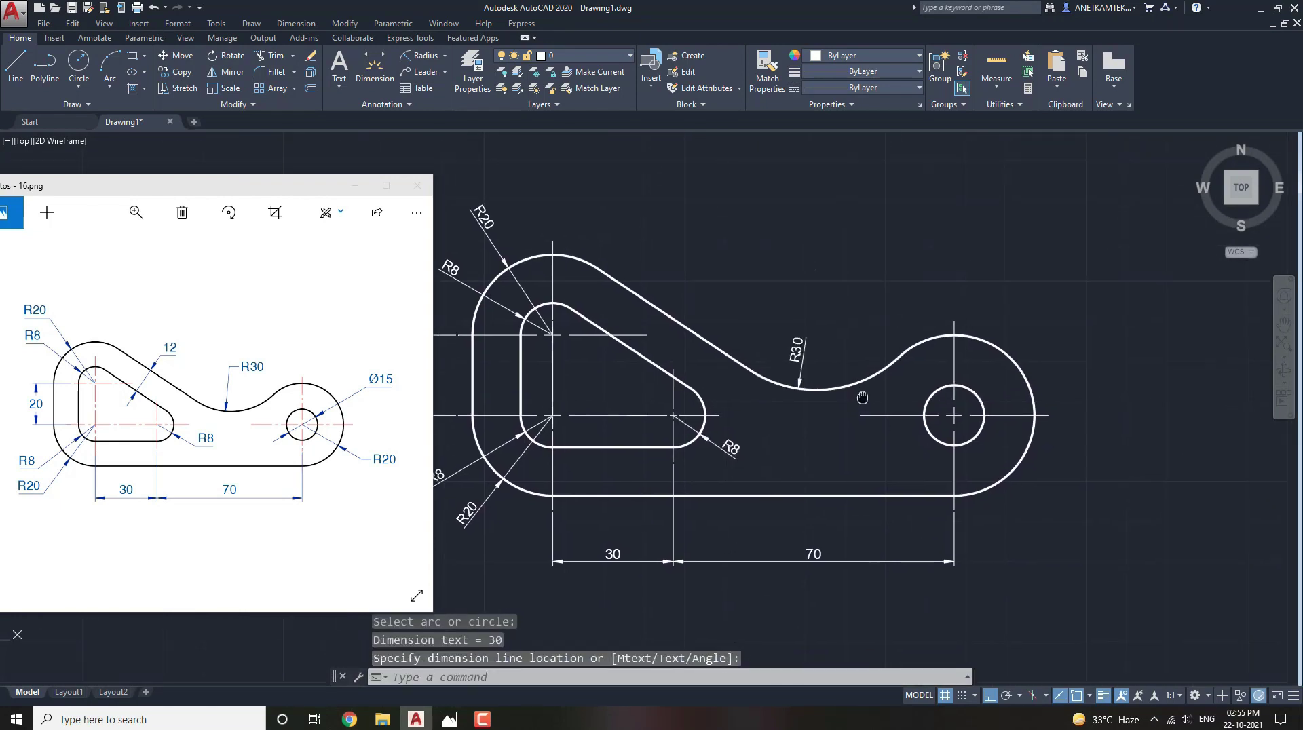
{"action": "key", "text": "Return"}
{"action": "left_click", "coordinate": [1007, 467]}
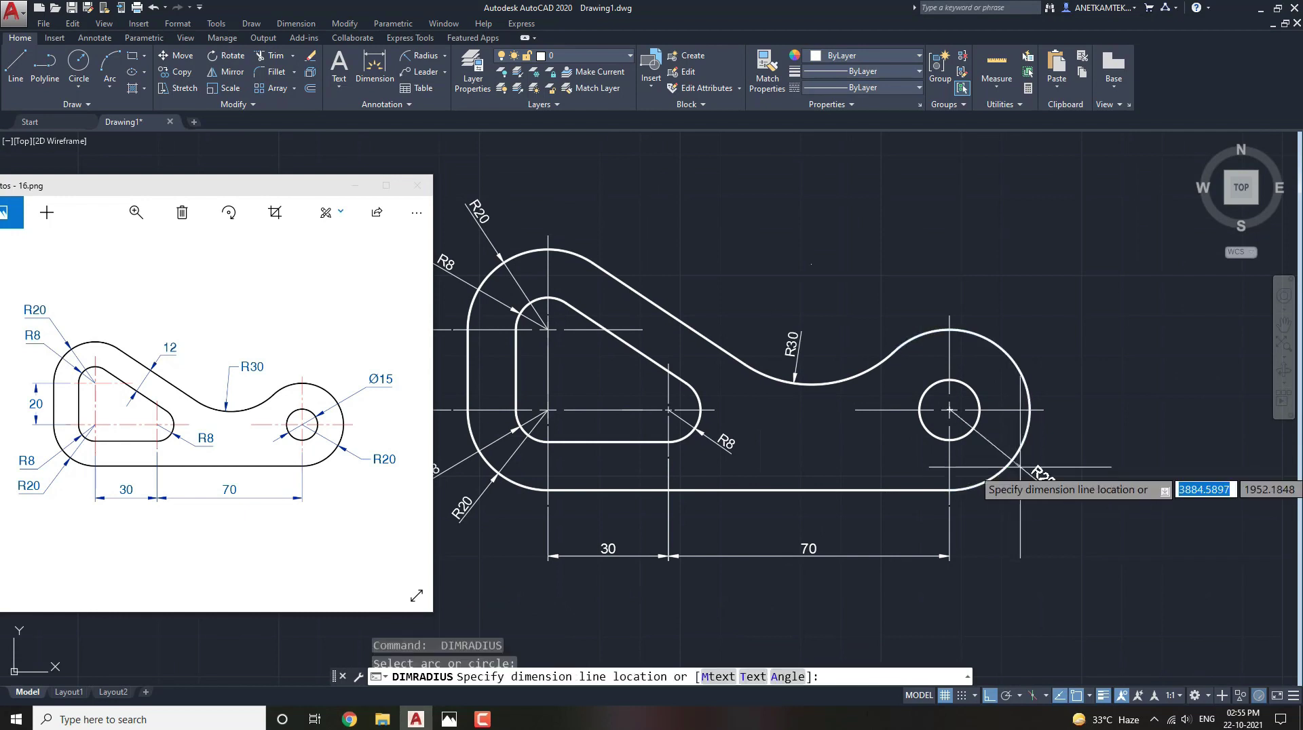
{"action": "left_click", "coordinate": [1057, 486]}
{"action": "middle_click_drag", "start_coordinate": [902, 418], "coordinate": [937, 445]}
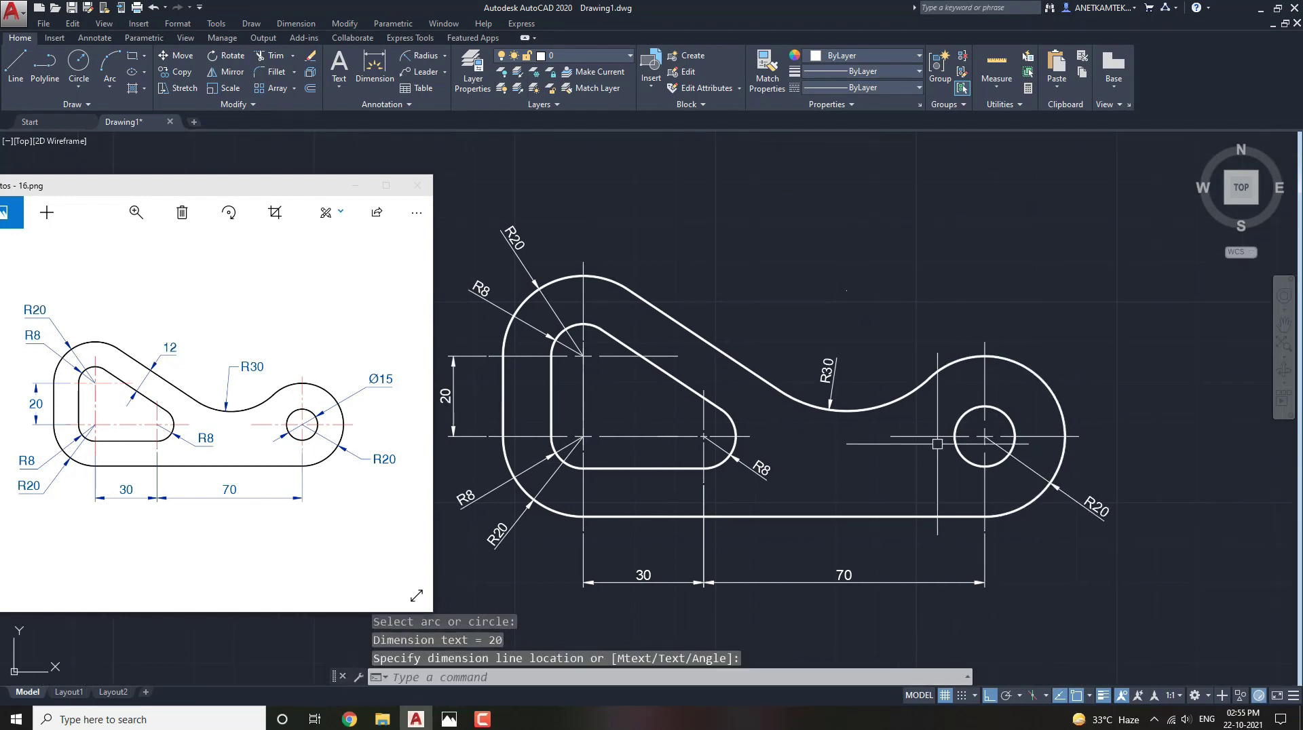
Add a Ø15 diameter dimension to the small right-hand hole.
{"action": "left_click", "coordinate": [446, 55]}
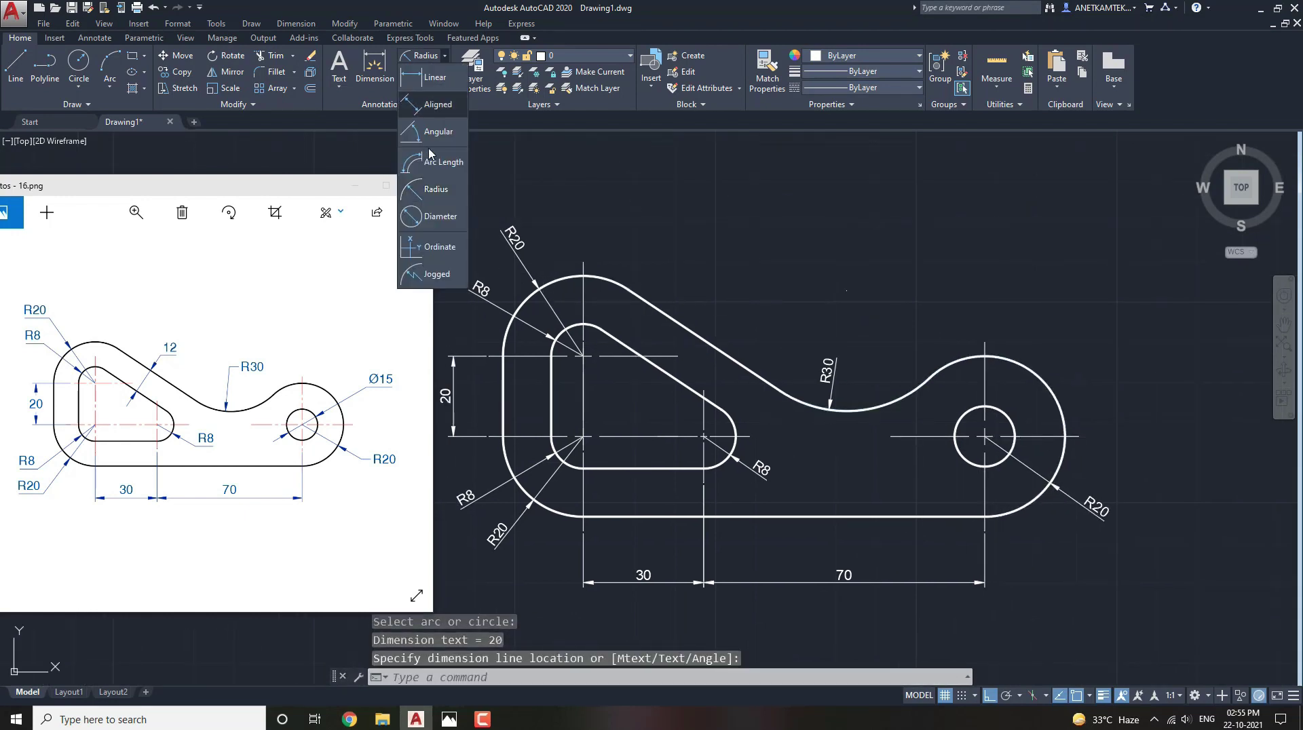
{"action": "left_click", "coordinate": [424, 217]}
{"action": "left_click", "coordinate": [1011, 425]}
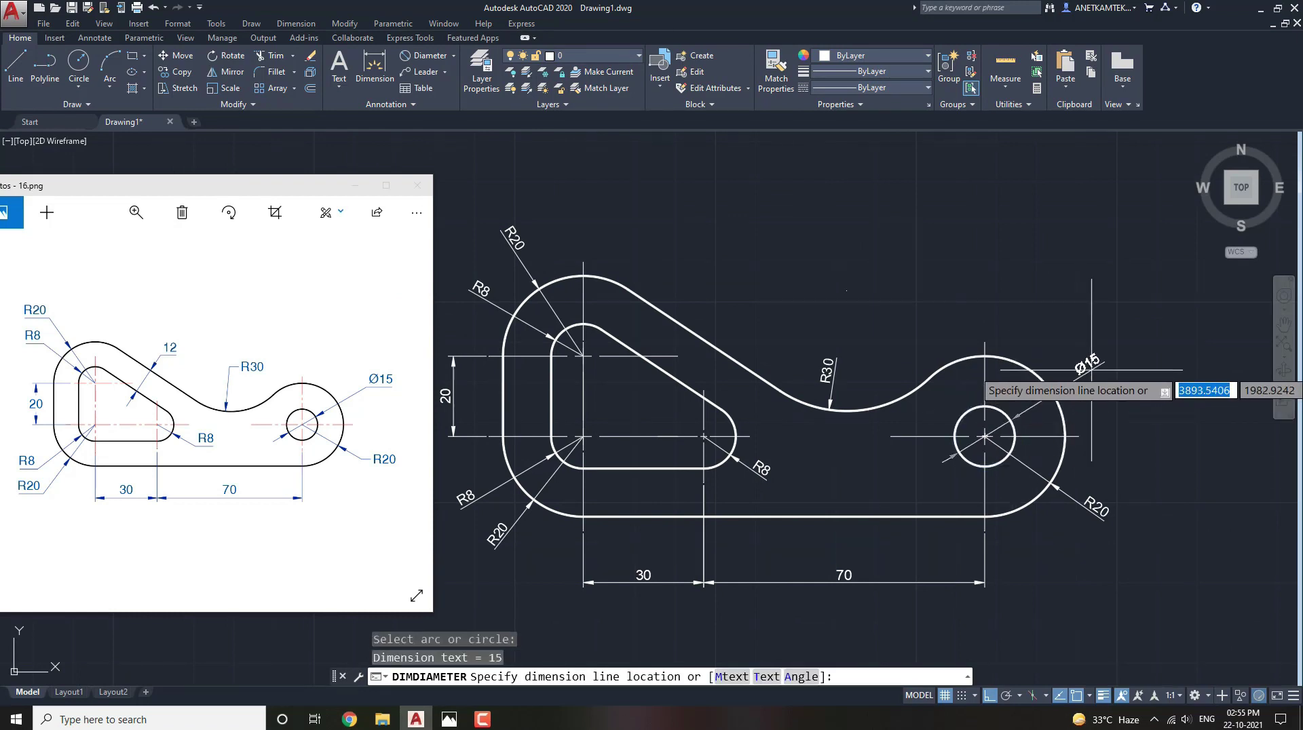
{"action": "left_click", "coordinate": [1090, 366]}
{"action": "mouse_move", "coordinate": [810, 435]}
{"action": "middle_mouse_down"}
{"action": "mouse_move", "coordinate": [883, 455]}
{"action": "mouse_move", "coordinate": [872, 458]}
{"action": "middle_mouse_up"}
{"action": "key", "text": "Escape"}
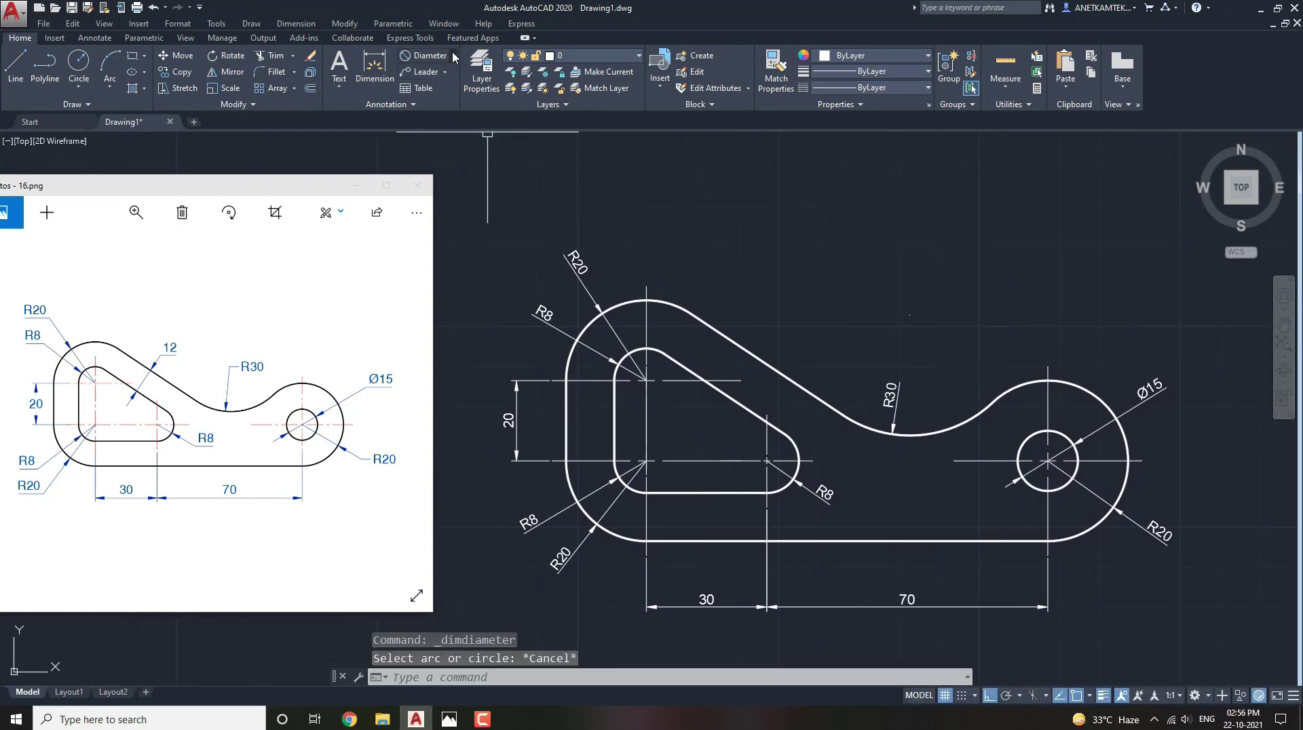
Place an aligned 12 dimension across the slanted web.
{"action": "left_click", "coordinate": [454, 57]}
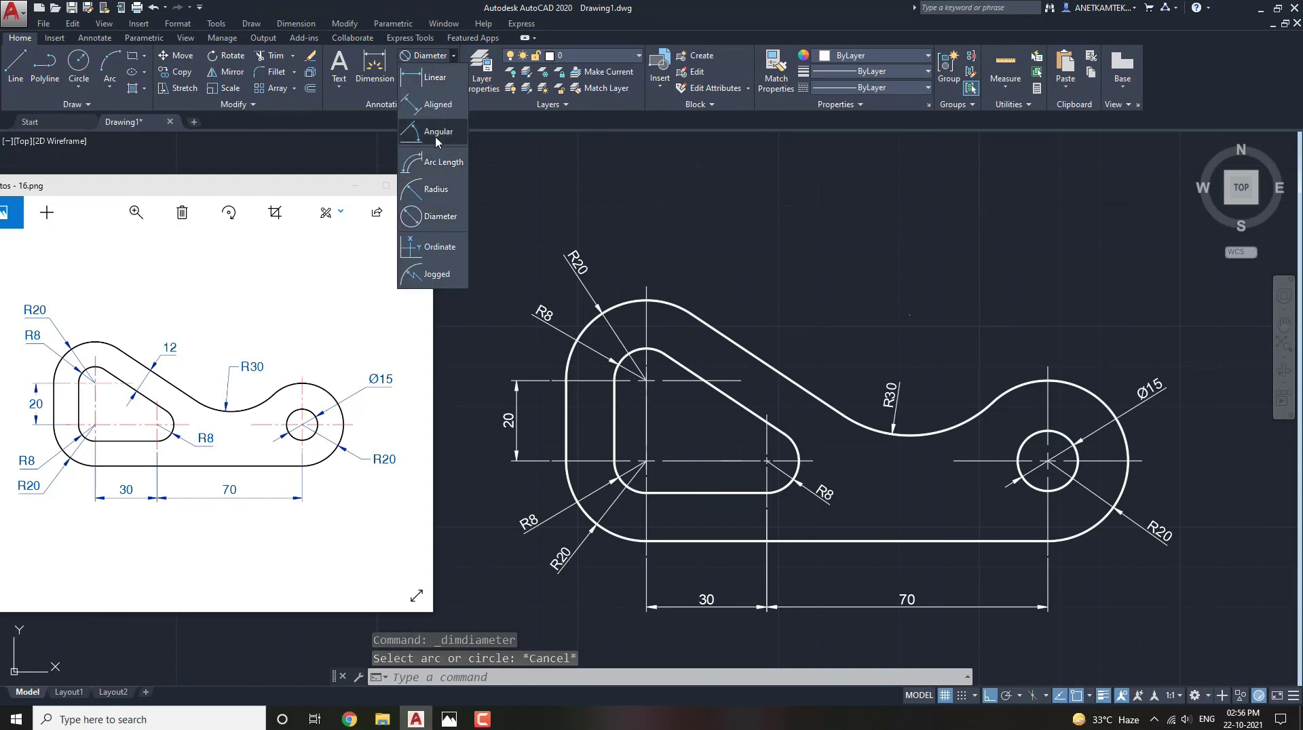
{"action": "left_click", "coordinate": [437, 107]}
{"action": "left_click", "coordinate": [710, 384]}
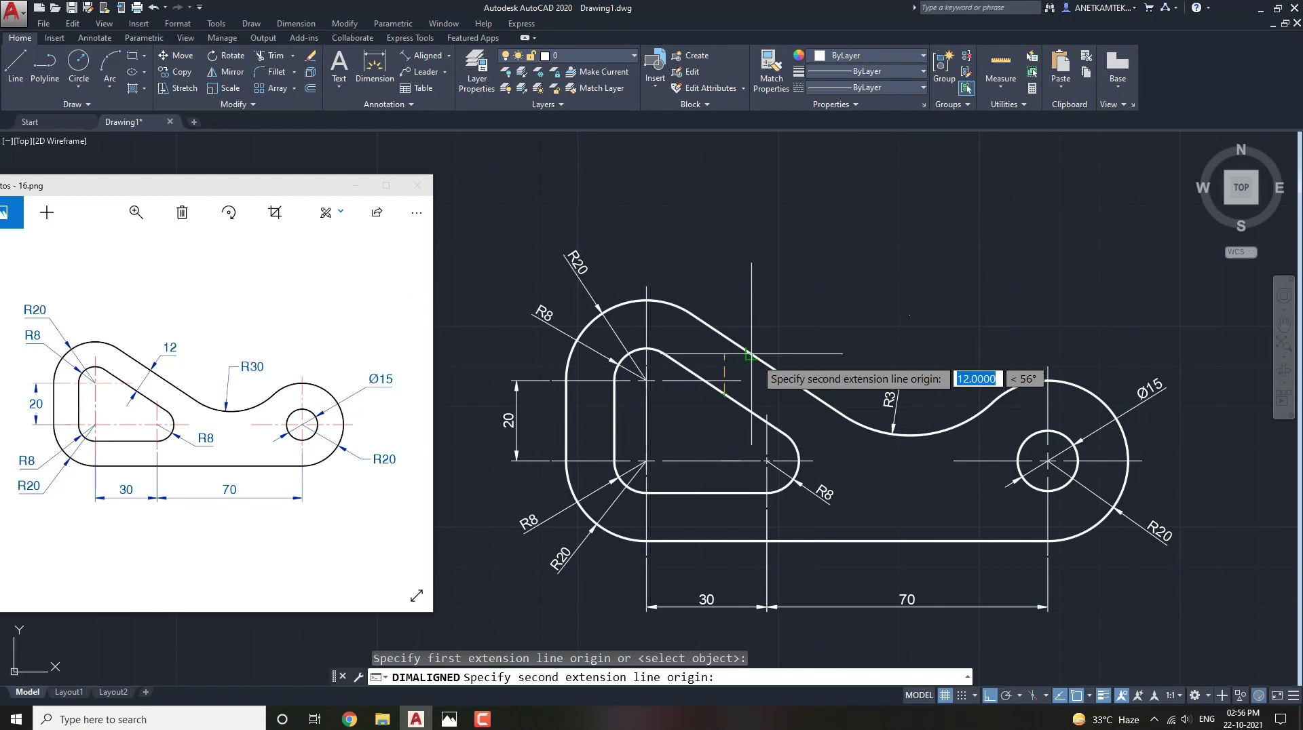
{"action": "left_click", "coordinate": [750, 355]}
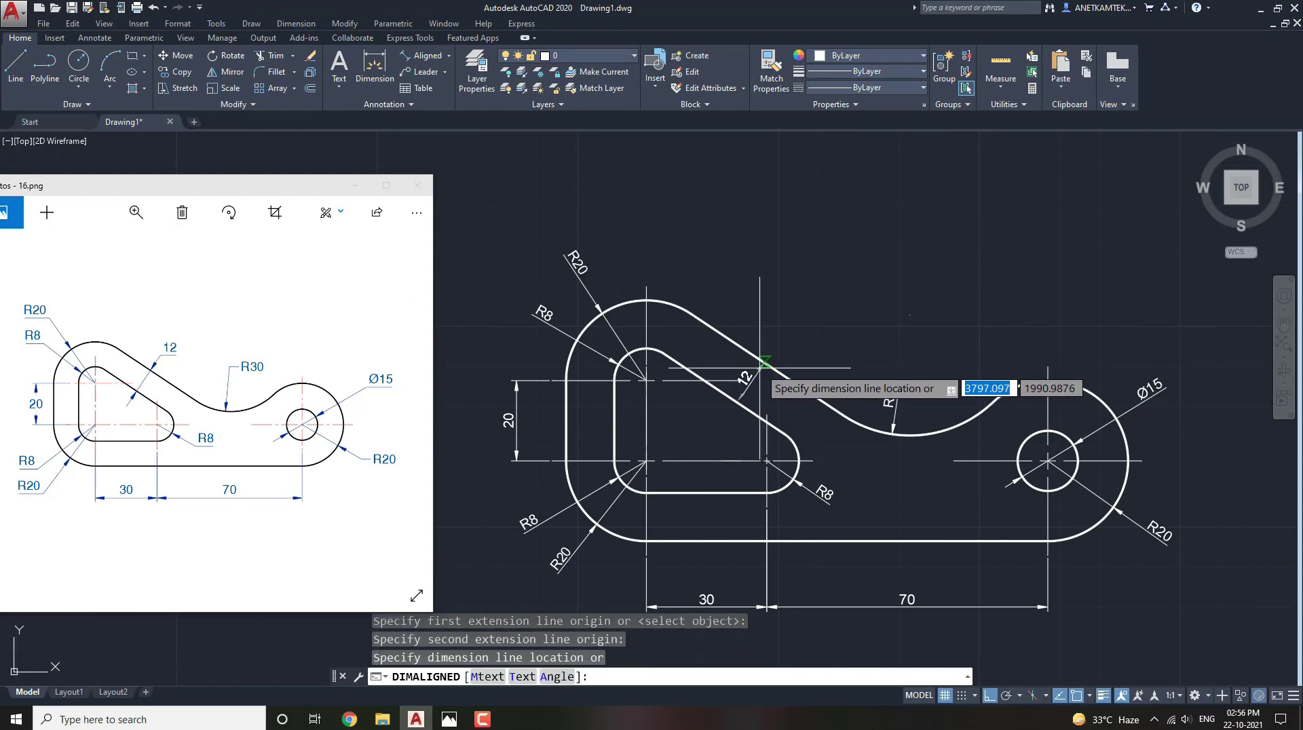
{"action": "scroll", "coordinate": [768, 370], "scroll_direction": "up", "scroll_amount": 1}
{"action": "left_click", "coordinate": [767, 370]}
{"action": "scroll", "coordinate": [767, 329], "scroll_direction": "down", "scroll_amount": 1}
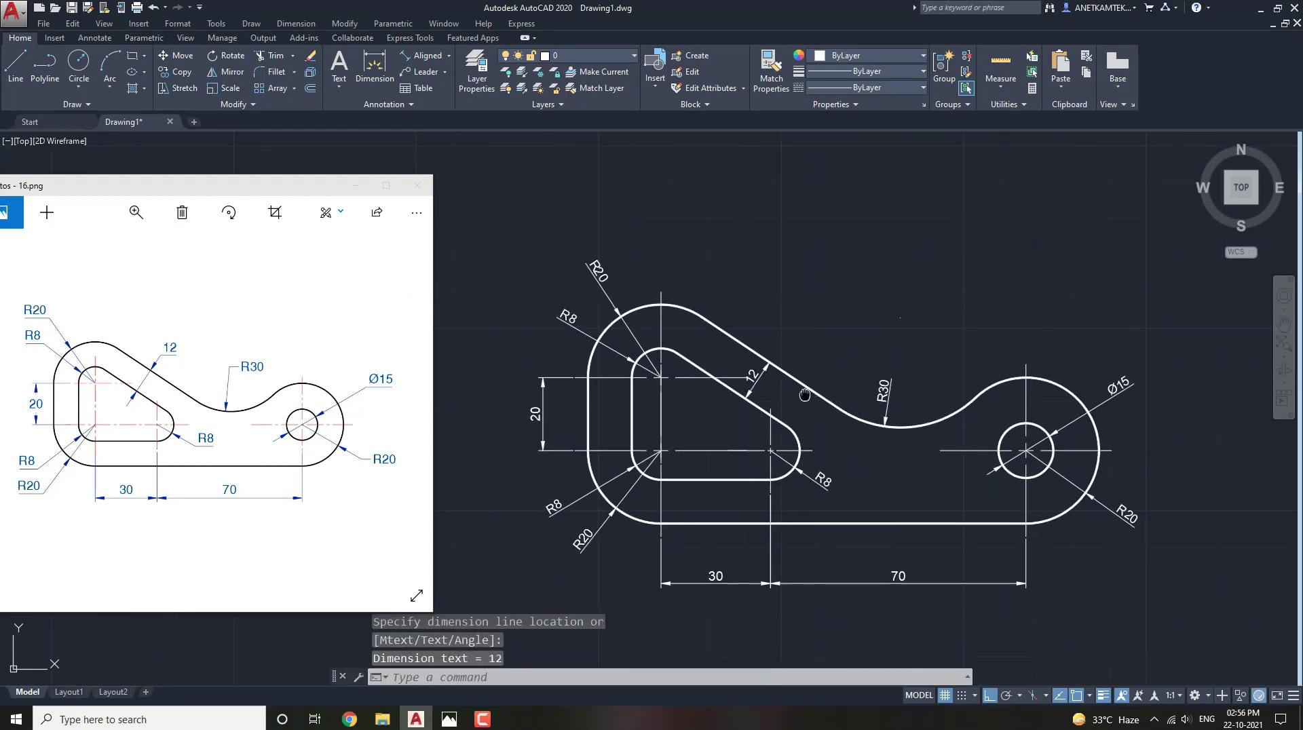
{"action": "scroll", "coordinate": [628, 368], "scroll_direction": "down", "scroll_amount": 1}
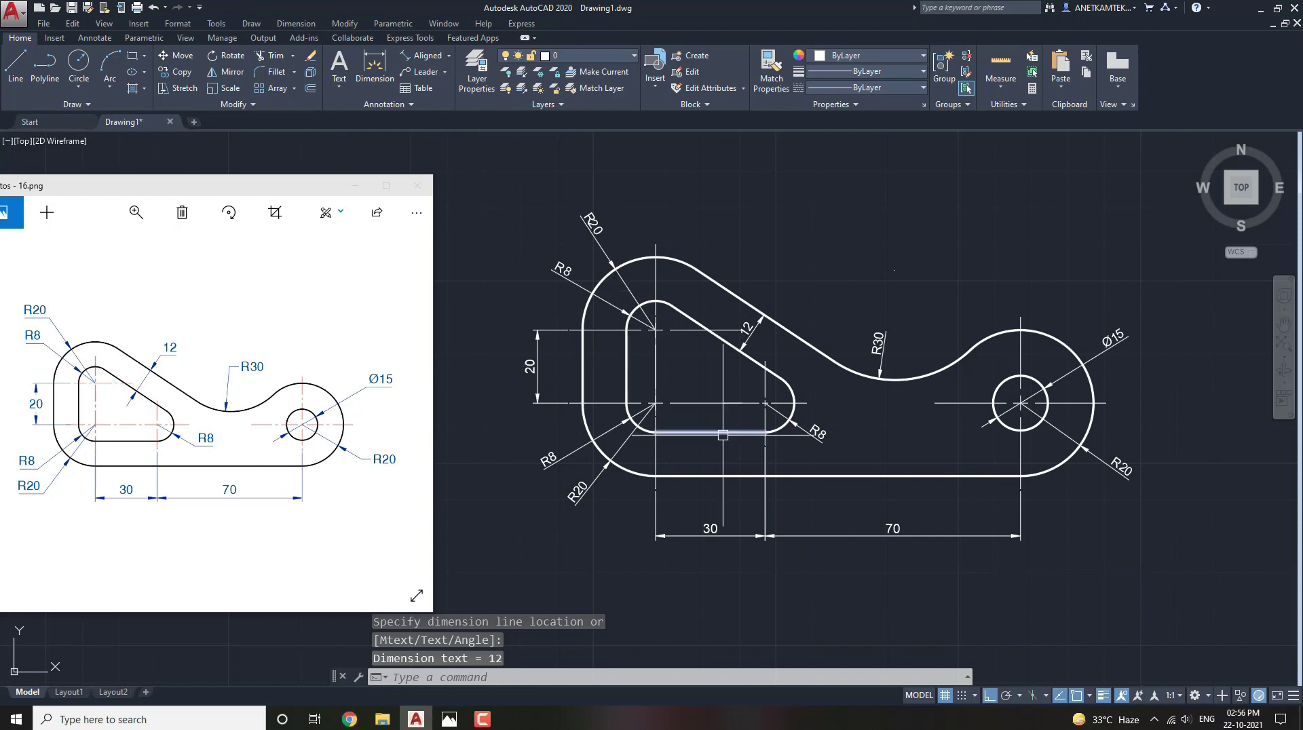
{"action": "middle_click_drag", "start_coordinate": [708, 447], "coordinate": [715, 422]}
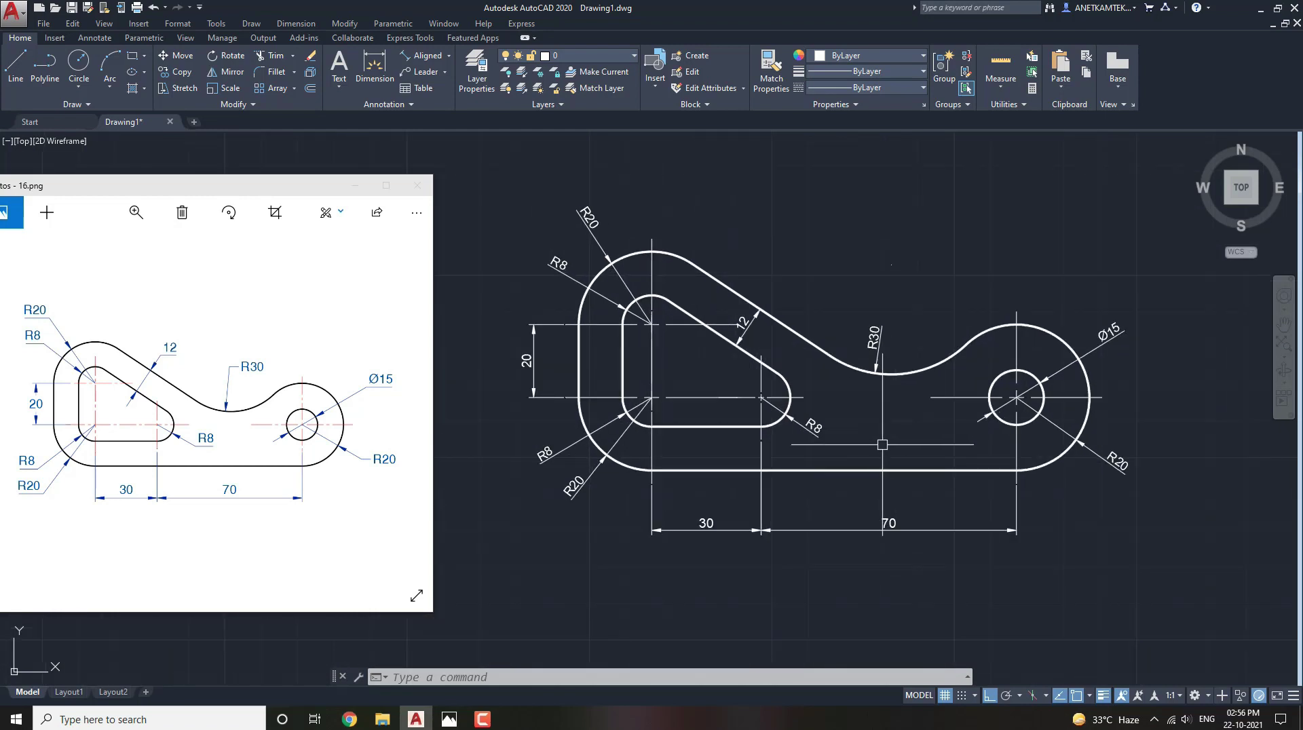
{"action": "middle_click_drag", "start_coordinate": [864, 434], "coordinate": [866, 439]}
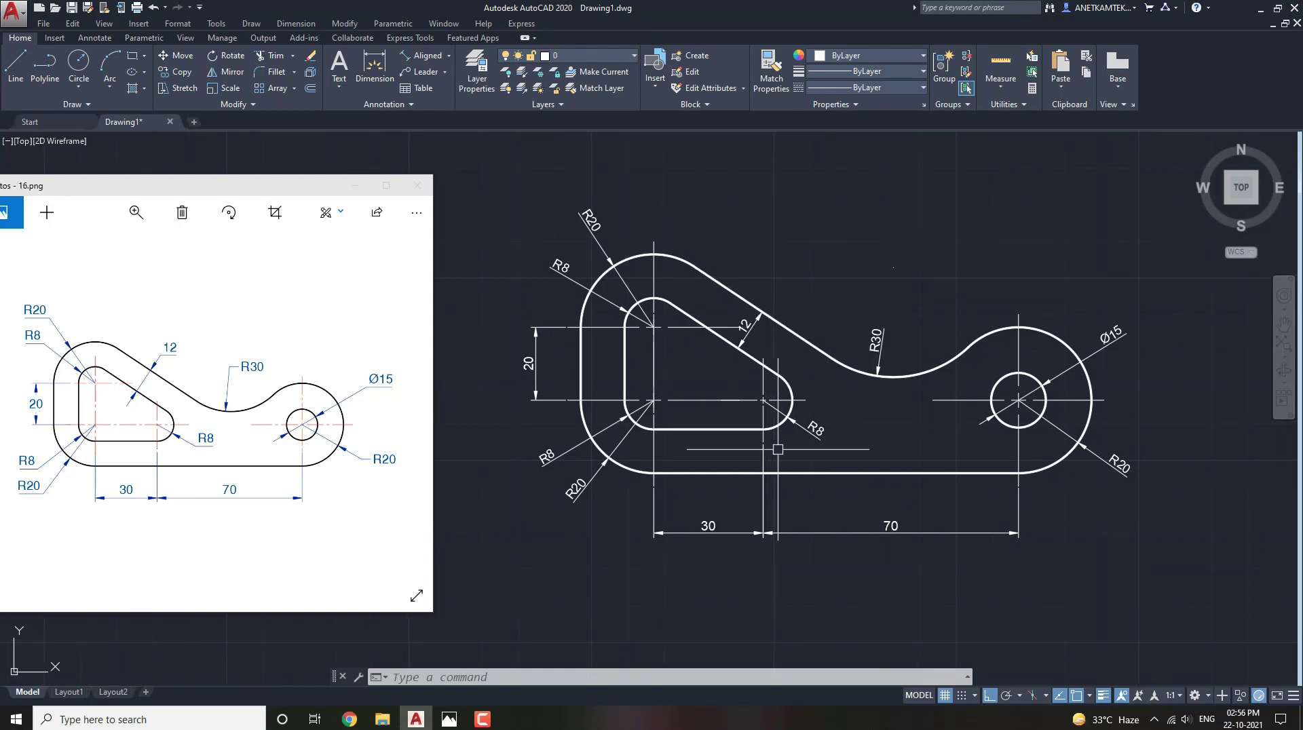
{"action": "middle_click_drag", "start_coordinate": [838, 415], "coordinate": [836, 421]}
{"action": "type", "text": "D"}
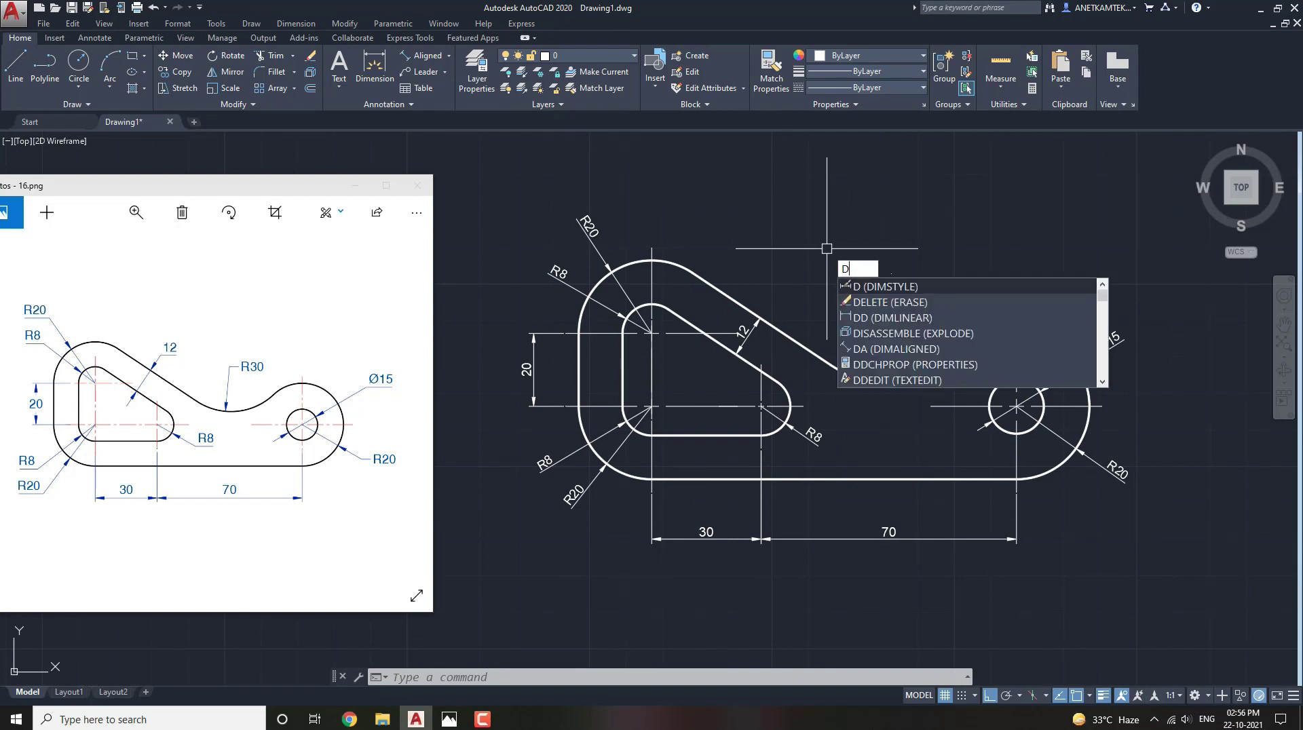
Change the ISO-25 style's overall dimension scale to 1.5 in the Dimension Style Manager.
{"action": "key", "text": "Return"}
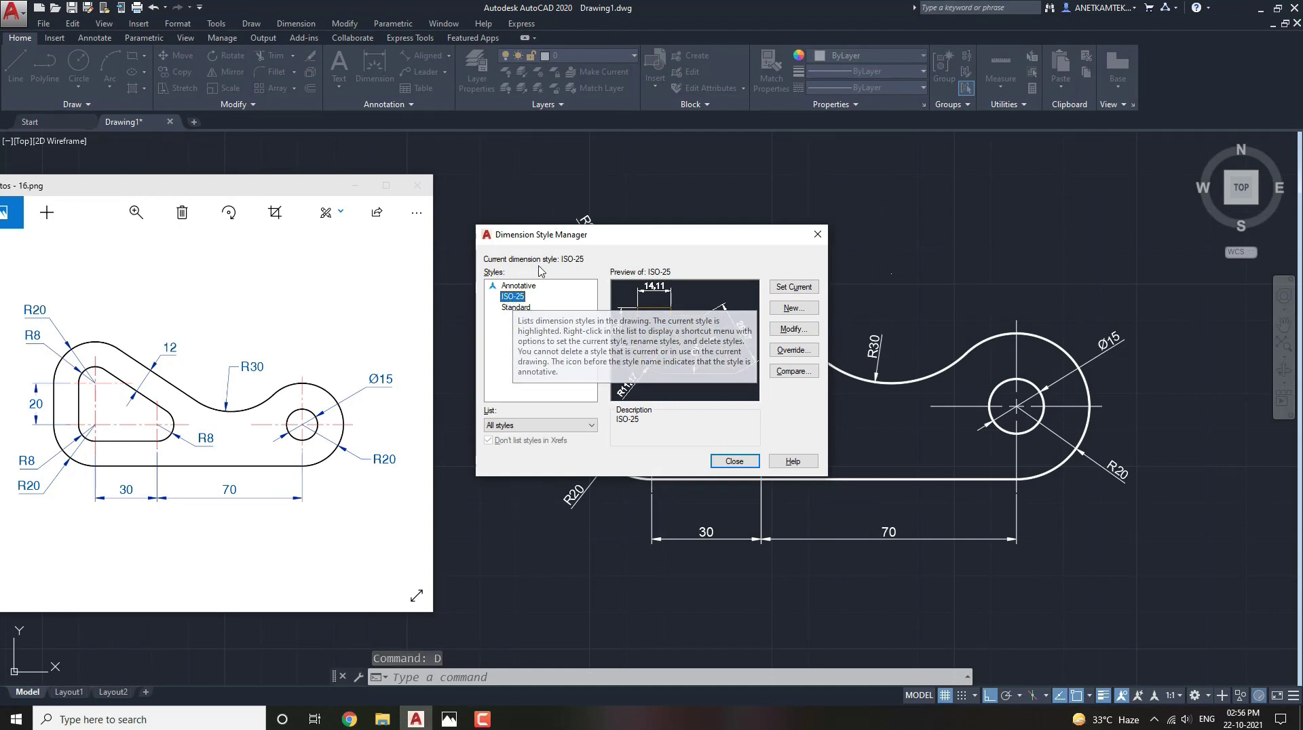
{"action": "left_click", "coordinate": [781, 335]}
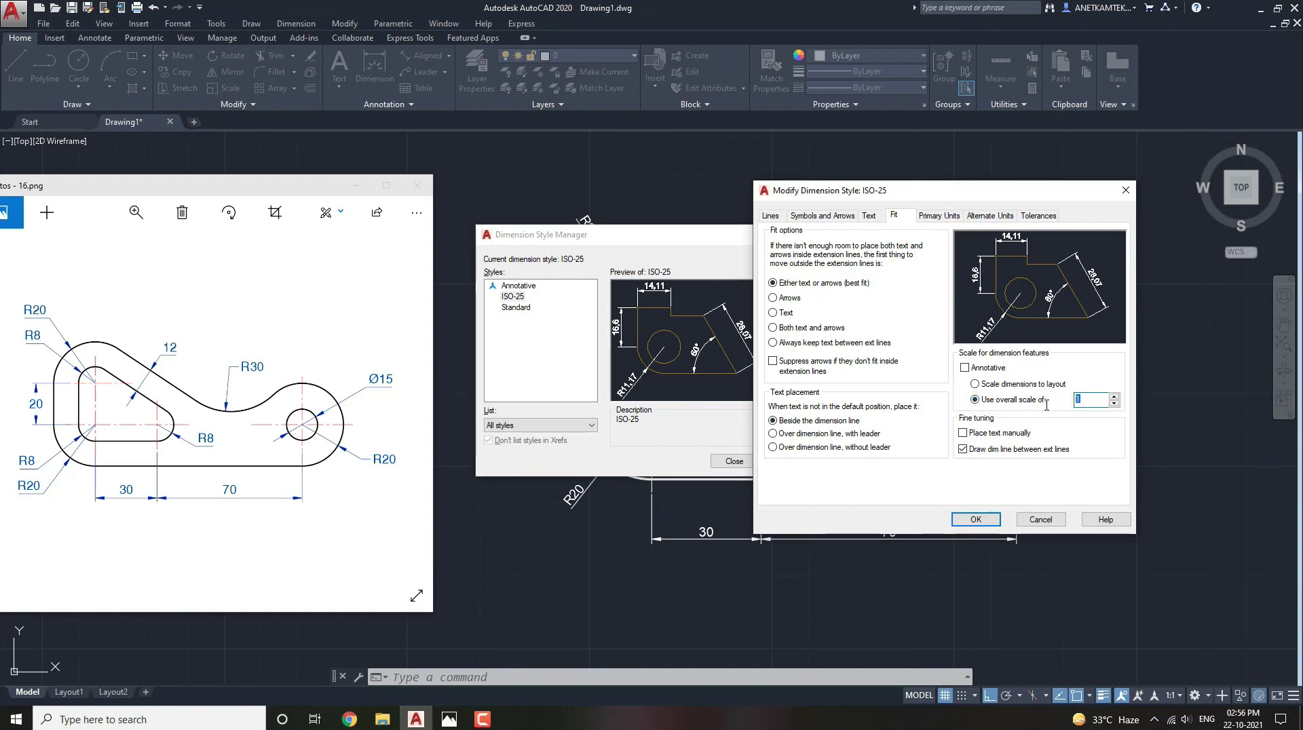
{"action": "left_click", "coordinate": [1081, 401]}
{"action": "type", "text": ".5"}
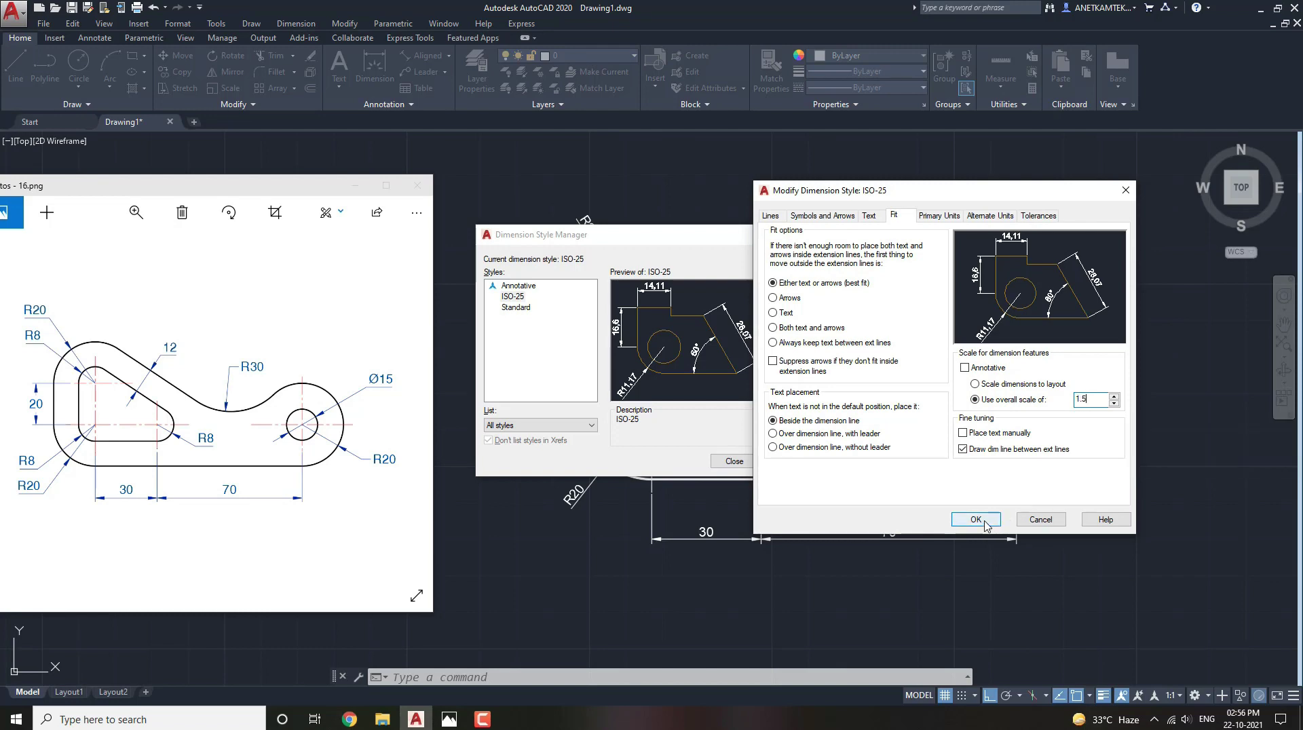
{"action": "left_click", "coordinate": [975, 520]}
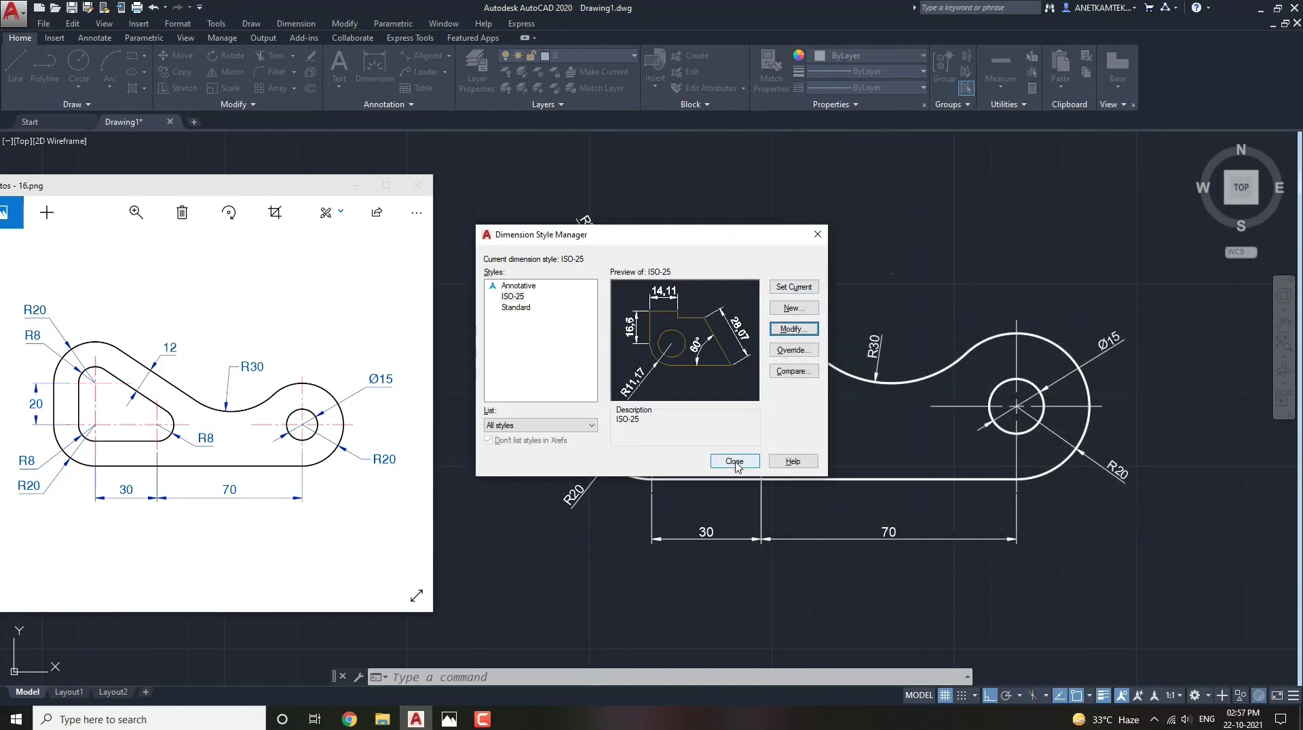
{"action": "left_click", "coordinate": [734, 462]}
{"action": "mouse_move", "coordinate": [871, 391]}
{"action": "middle_mouse_down"}
{"action": "mouse_move", "coordinate": [924, 415]}
{"action": "mouse_move", "coordinate": [888, 394]}
{"action": "middle_mouse_up"}
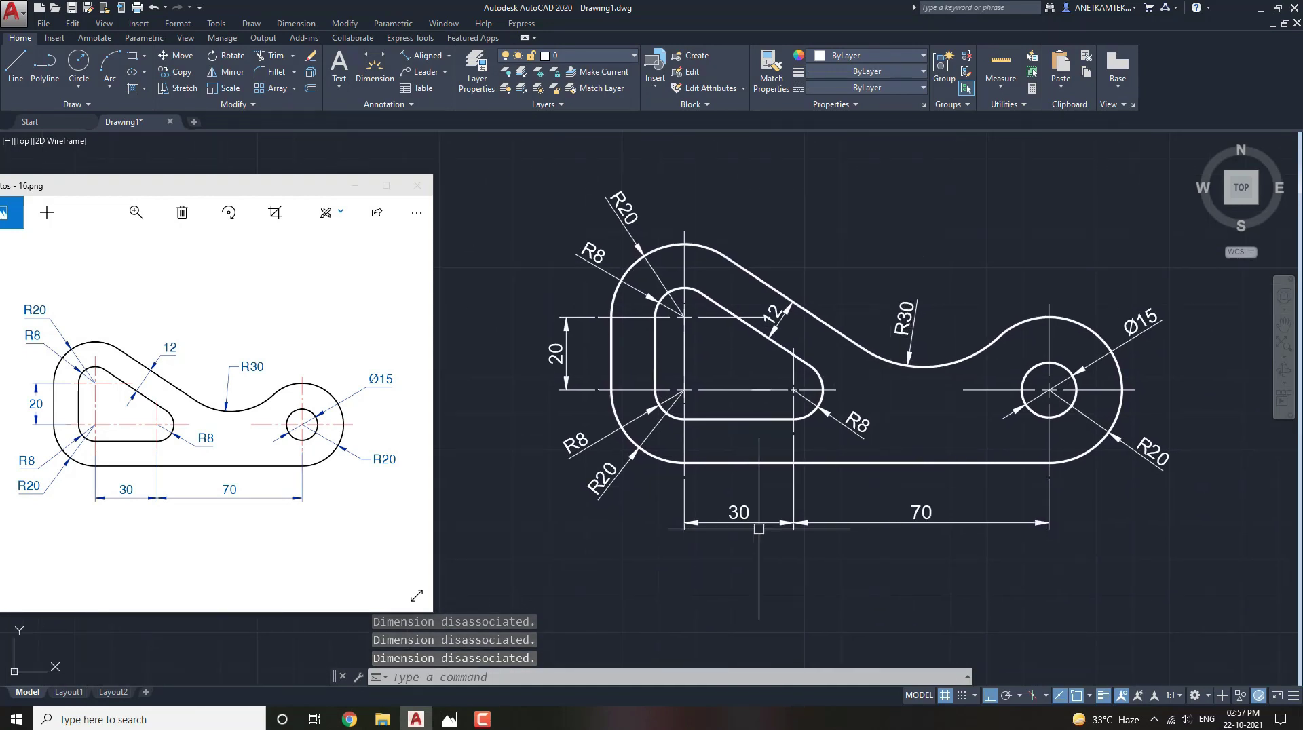
Attempt to stretch the 20 dimension with grips and the Stretch command, then cancel.
{"action": "left_click", "coordinate": [566, 382]}
{"action": "scroll", "coordinate": [567, 385], "scroll_direction": "up", "scroll_amount": 1}
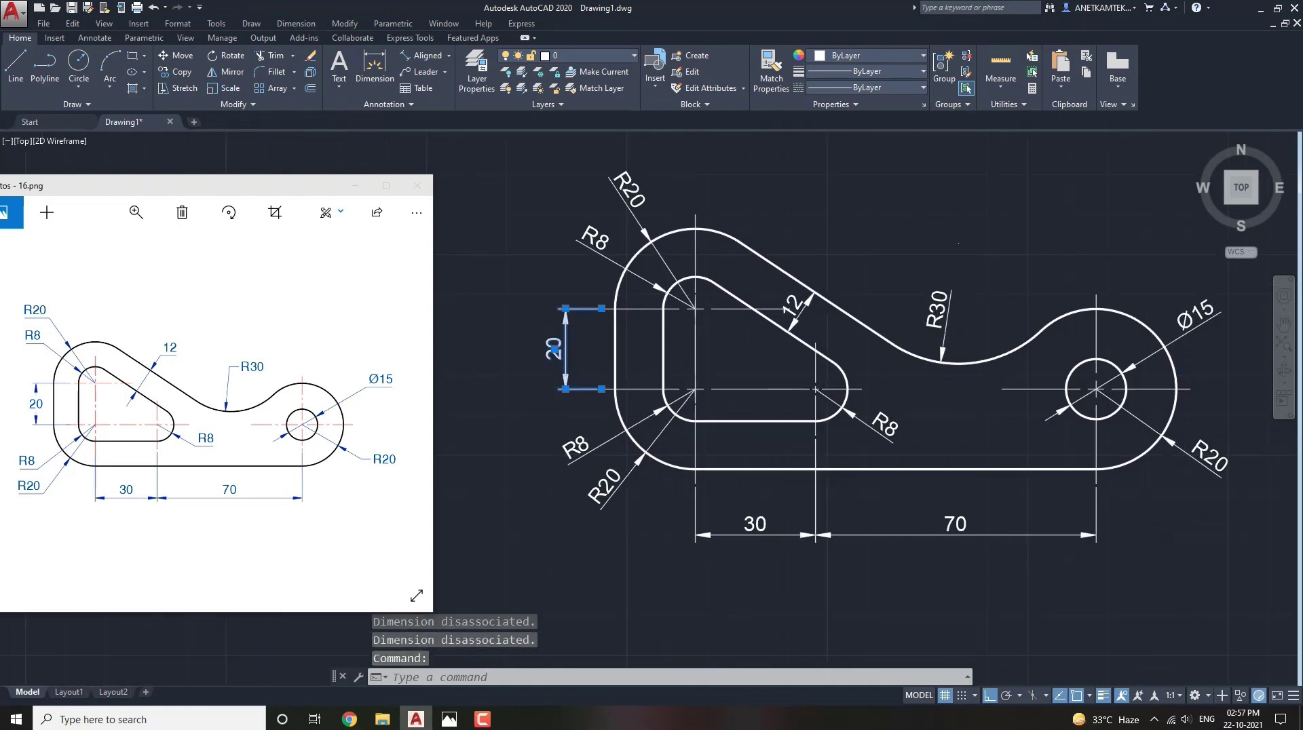
{"action": "left_click", "coordinate": [564, 388]}
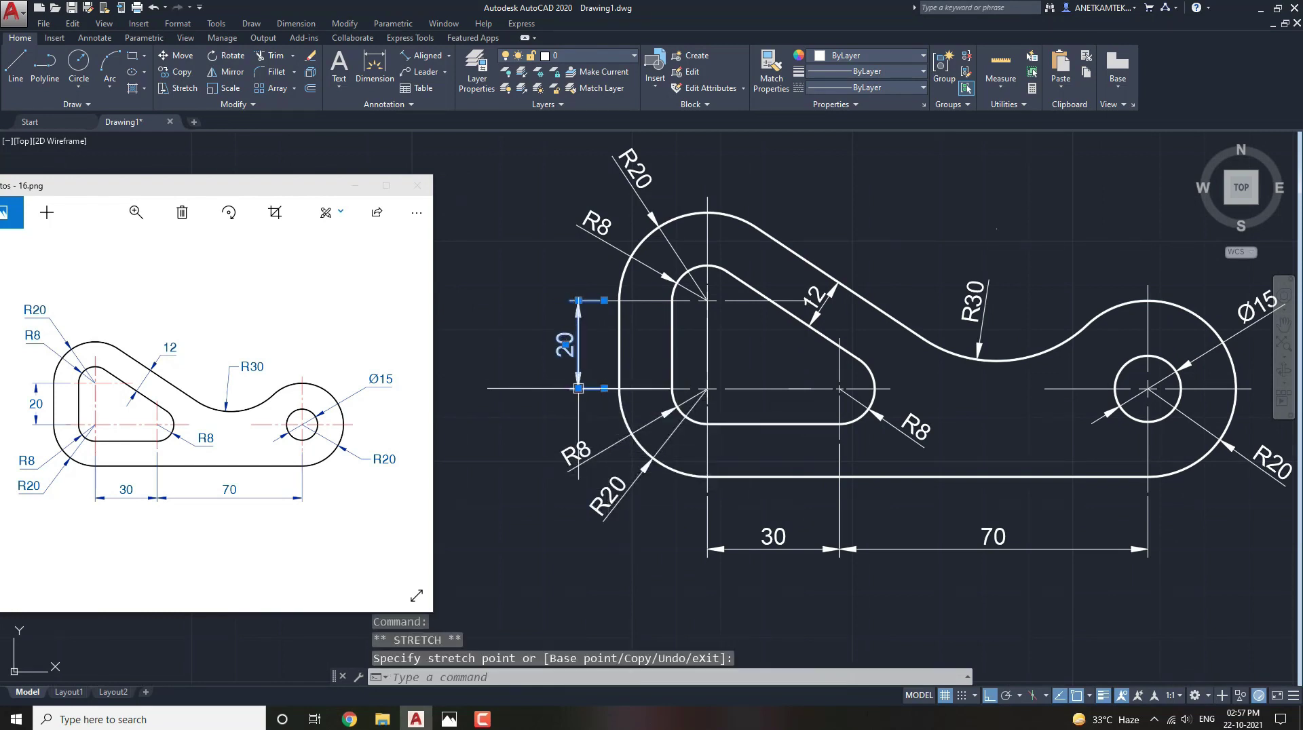
{"action": "key", "text": "Escape"}
{"action": "mouse_move", "coordinate": [957, 597]}
{"action": "middle_mouse_down"}
{"action": "mouse_move", "coordinate": [925, 509]}
{"action": "mouse_move", "coordinate": [854, 538]}
{"action": "middle_mouse_up"}
{"action": "type", "text": "s"}
{"action": "key", "text": "Return"}
{"action": "left_click", "coordinate": [993, 521]}
{"action": "left_click", "coordinate": [796, 426]}
{"action": "key", "text": "Return"}
{"action": "left_click", "coordinate": [903, 536]}
{"action": "key", "text": "Escape"}
Drag the aligned 12 dimension's text out beyond the slanted outer edge.
{"action": "left_click", "coordinate": [780, 351]}
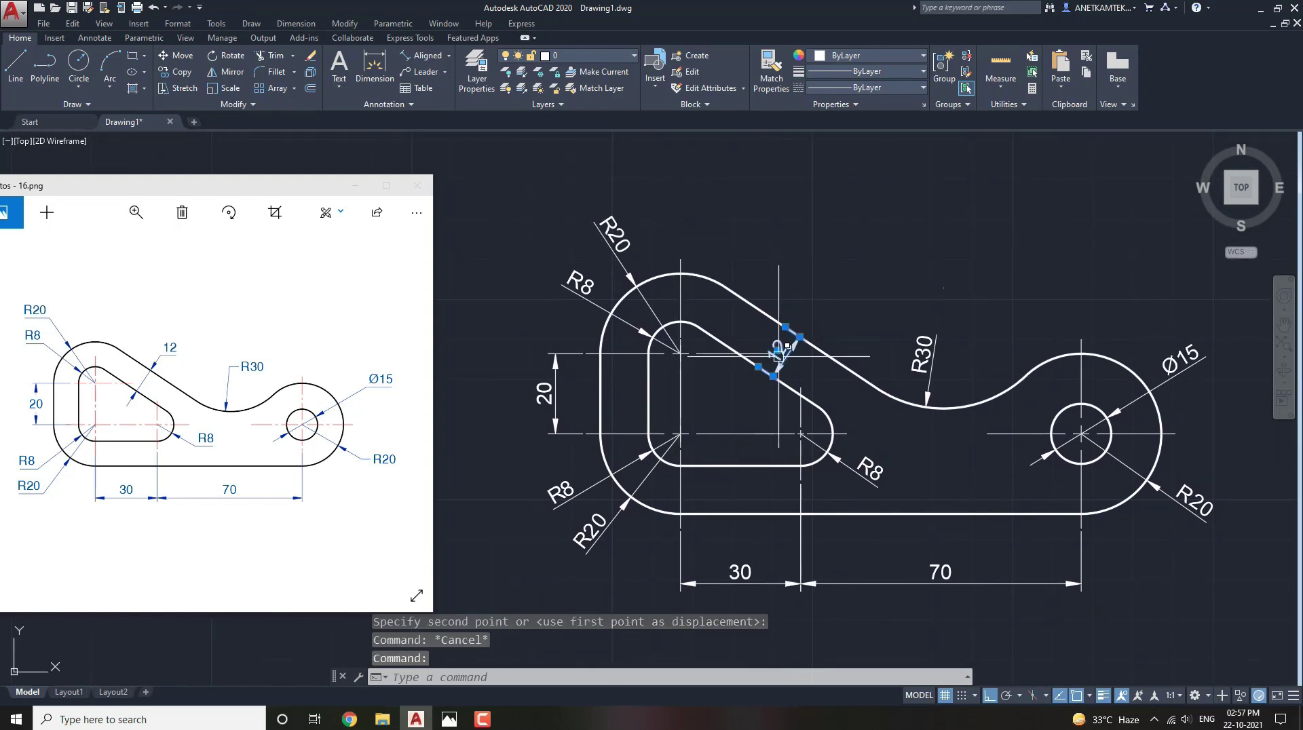
{"action": "left_click", "coordinate": [779, 351]}
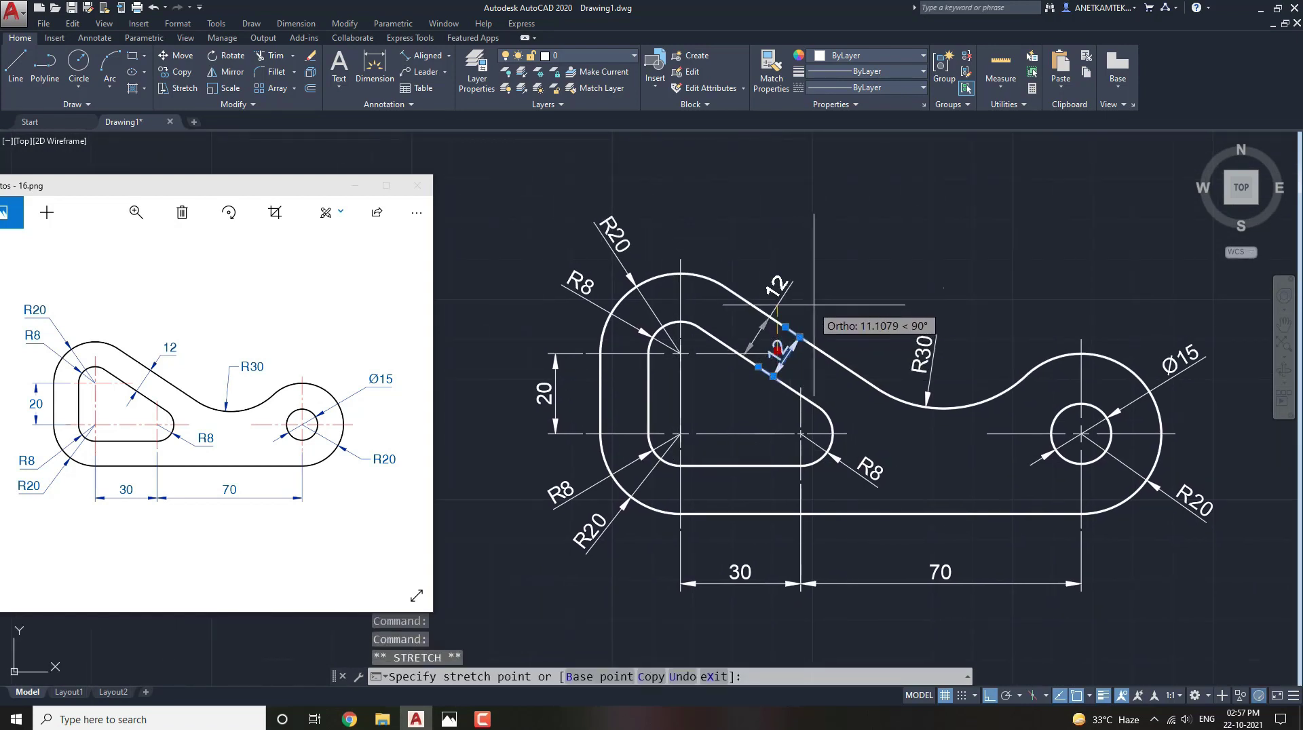
{"action": "scroll", "coordinate": [809, 292], "scroll_direction": "up", "scroll_amount": 1}
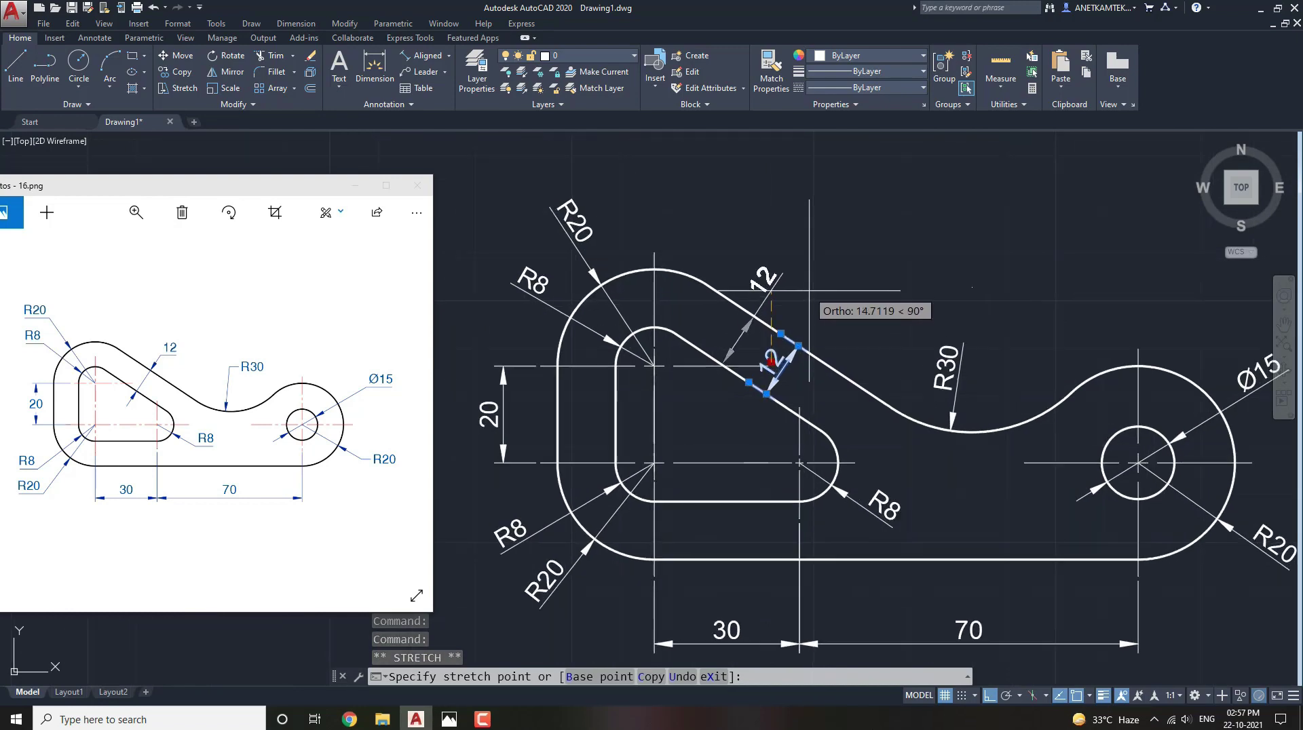
{"action": "left_click", "coordinate": [830, 308]}
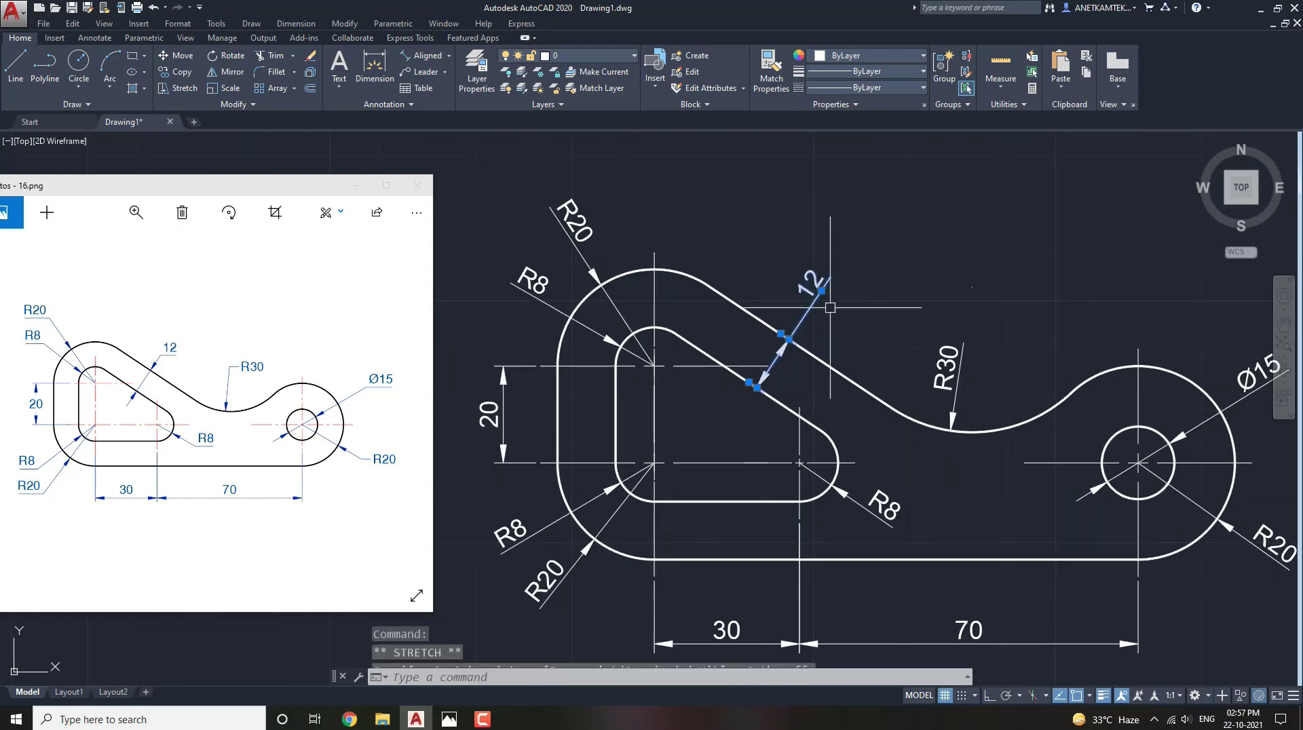
{"action": "key", "text": "Escape"}
{"action": "scroll", "coordinate": [830, 307], "scroll_direction": "down", "scroll_amount": 1}
{"action": "middle_click_drag", "start_coordinate": [836, 368], "coordinate": [791, 341]}
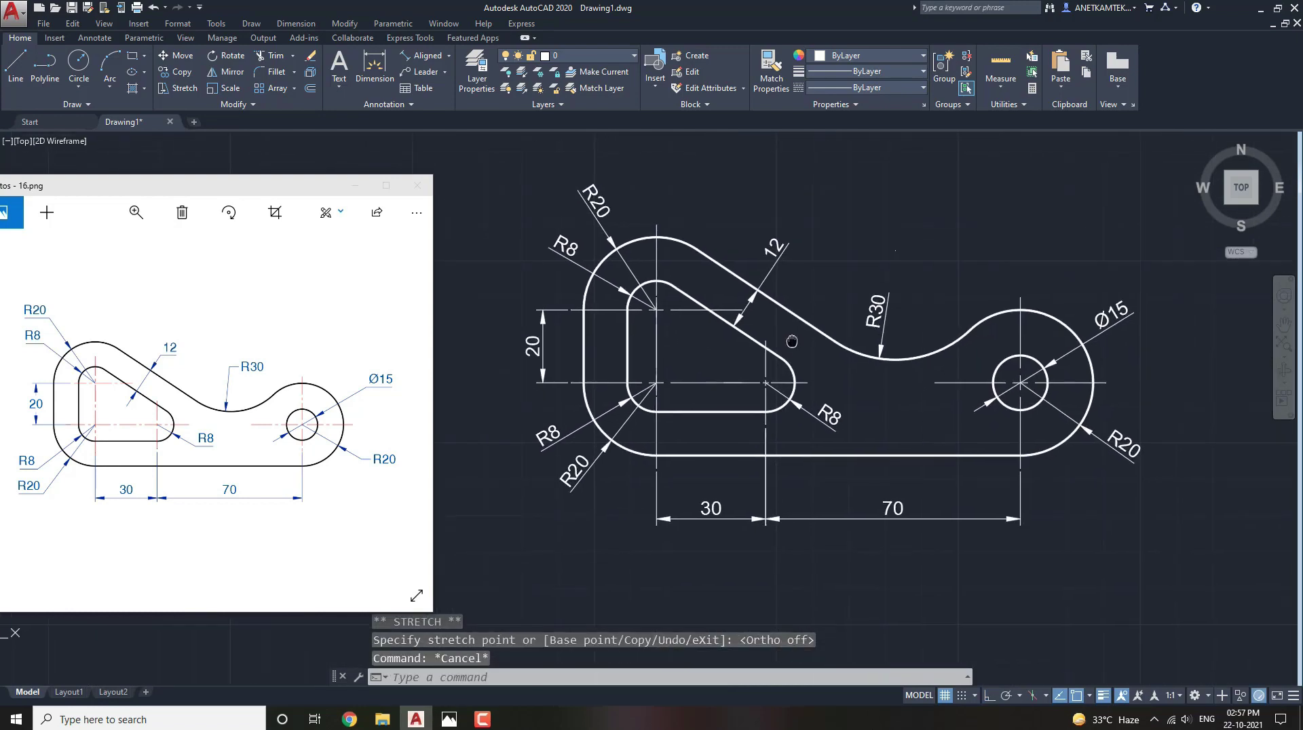
Zoom to a window framing the whole dimensioned part.
{"action": "type", "text": "z"}
{"action": "key", "text": "Return"}
{"action": "left_click", "coordinate": [467, 163]}
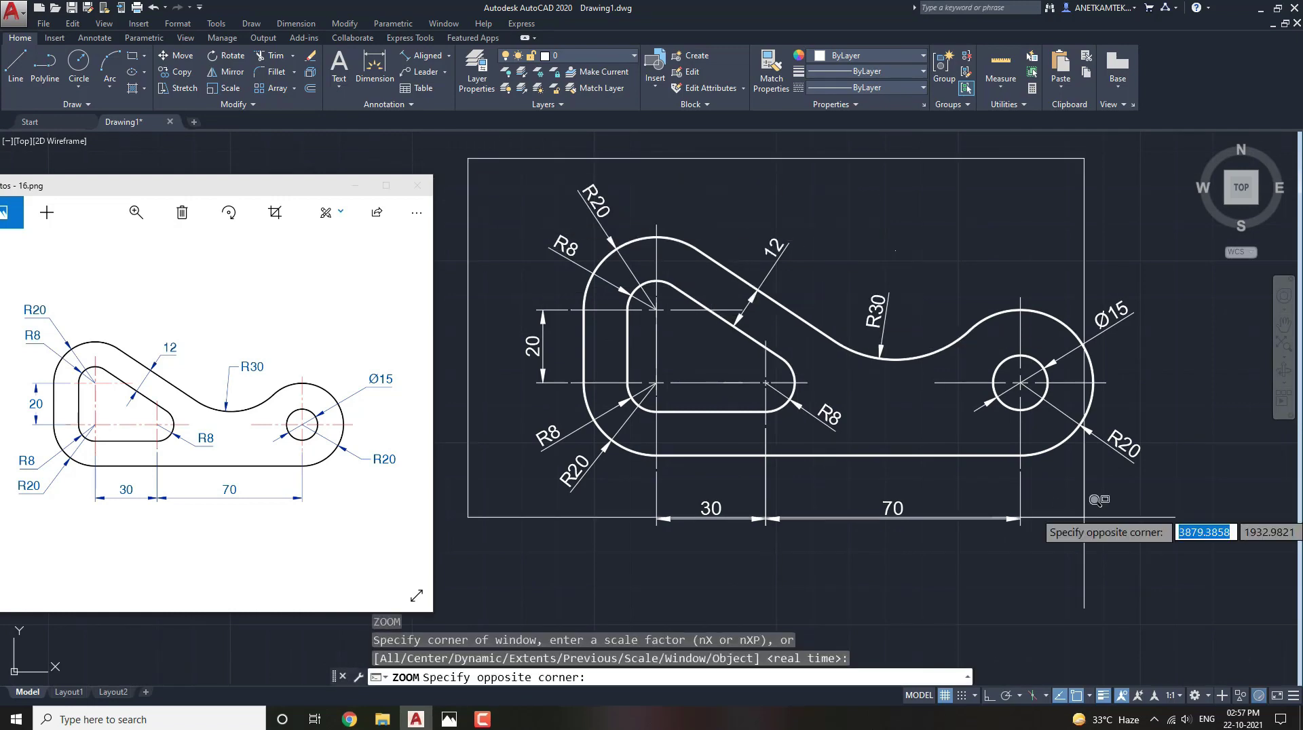
{"action": "left_click", "coordinate": [1166, 562]}
{"action": "left_click", "coordinate": [791, 448]}
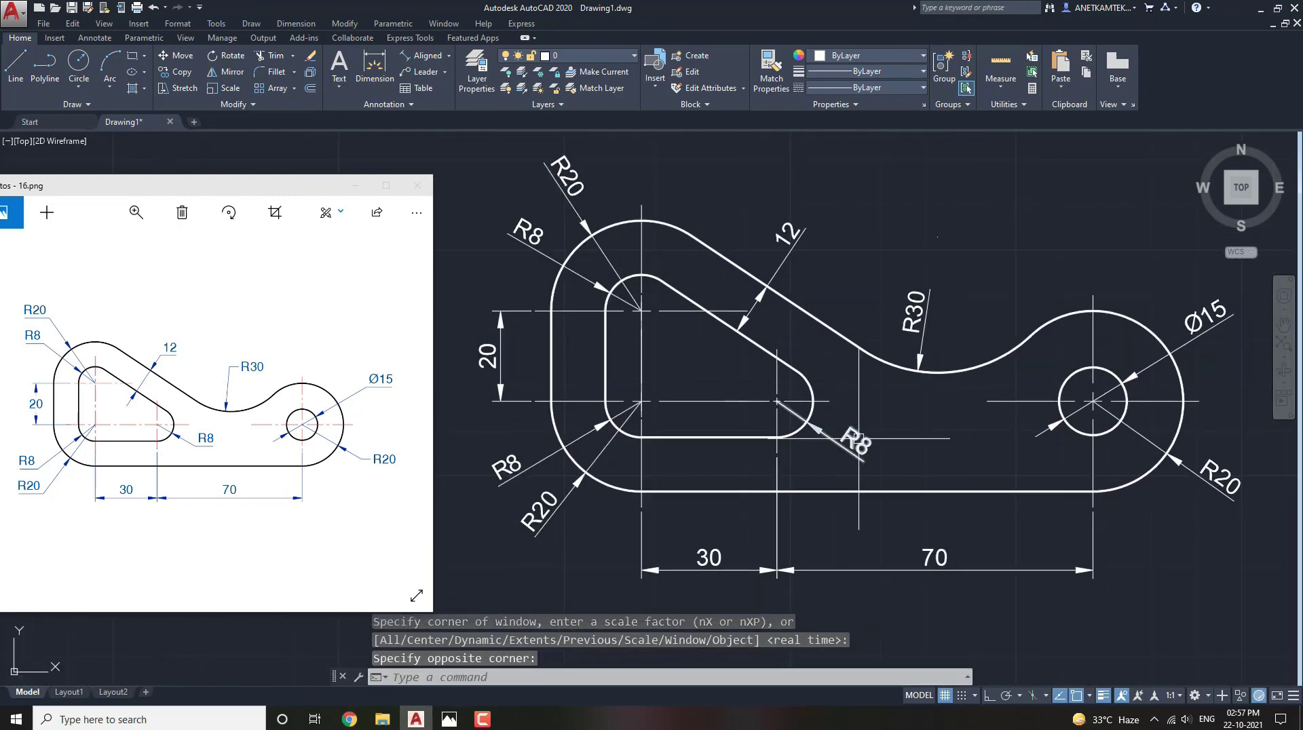
{"action": "middle_click_drag", "start_coordinate": [857, 445], "coordinate": [847, 435]}
{"action": "key", "text": "Escape"}
{"action": "key", "text": "Escape"}
{"action": "key", "text": "Escape"}
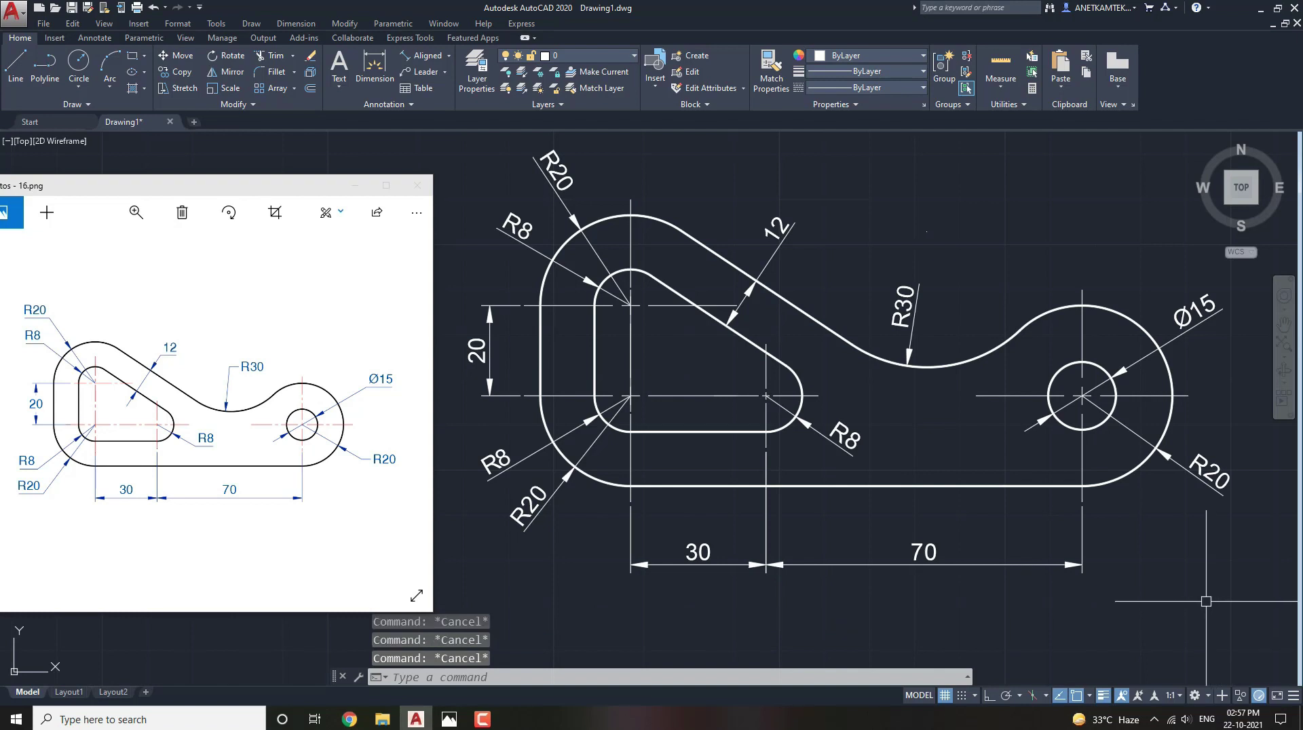